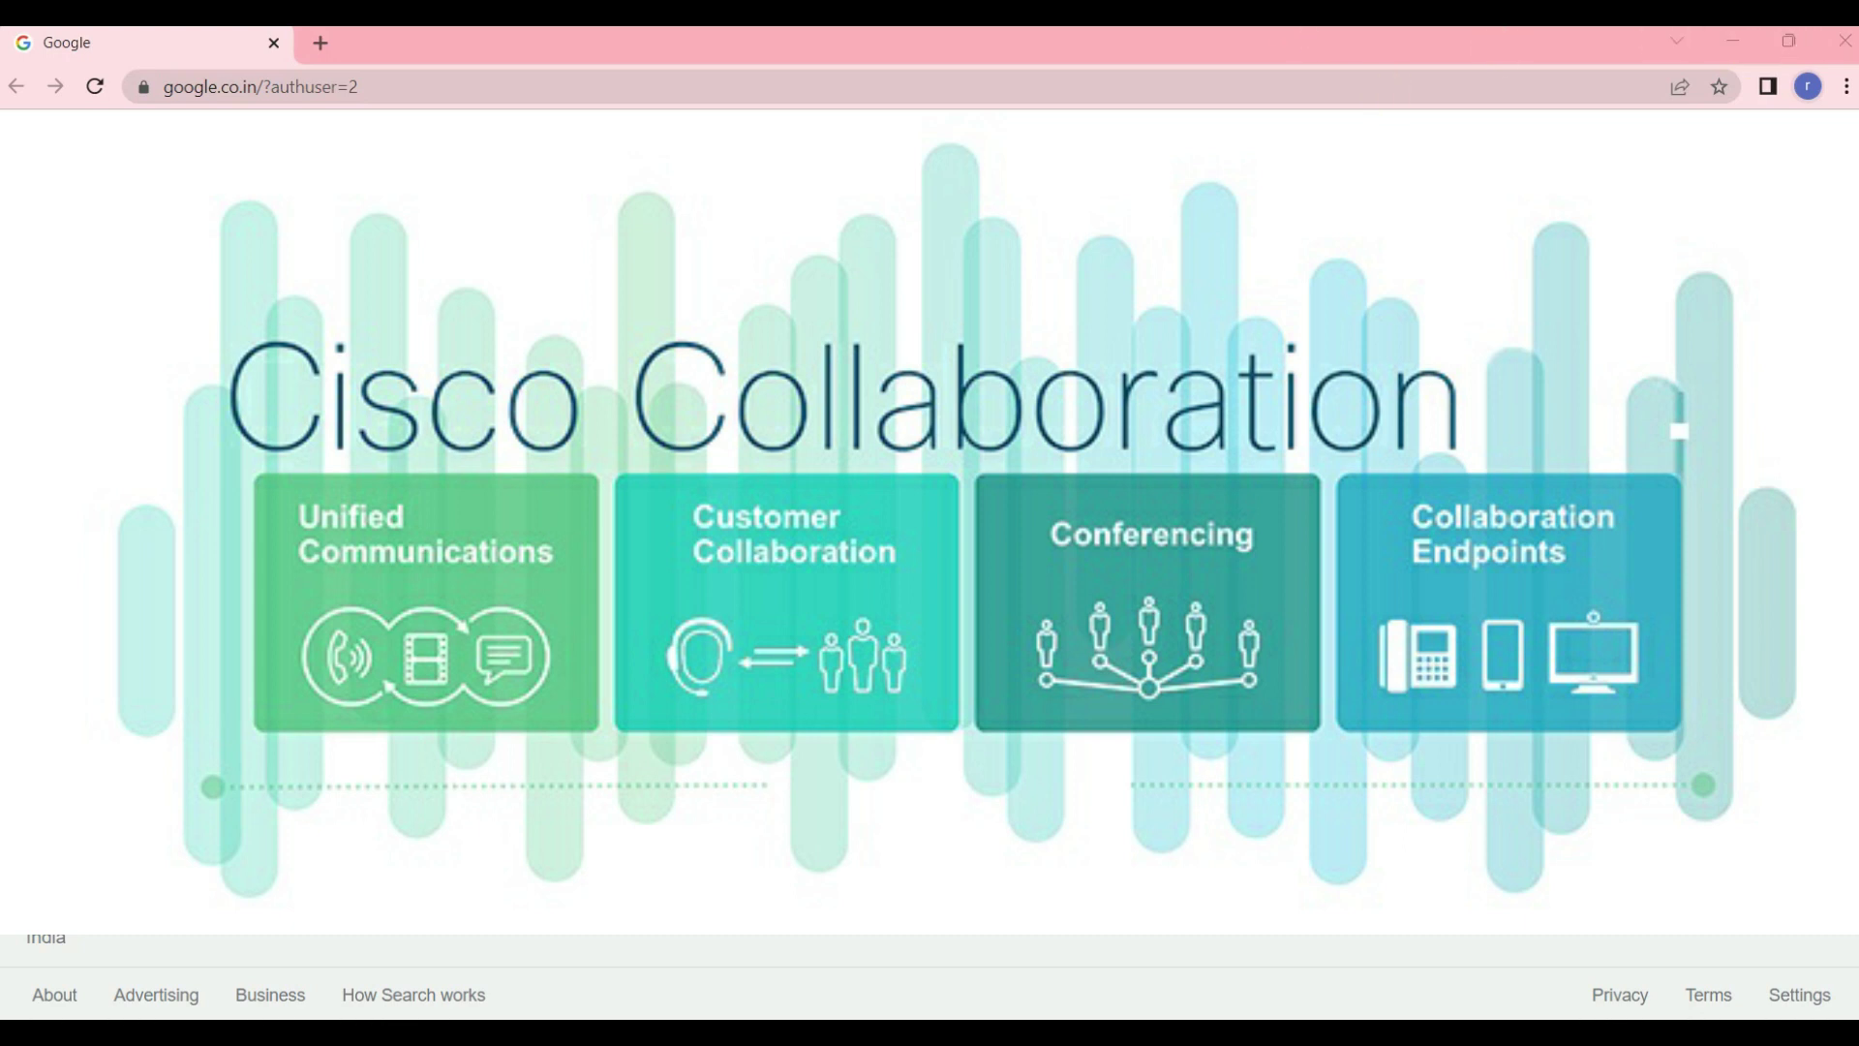
- Load developer.cisco.com/site/sandbox/ in Chrome's address bar
left_click(1406, 91)
key("ctrl+a")
type("developer.cisco.com/site/sandbox/")
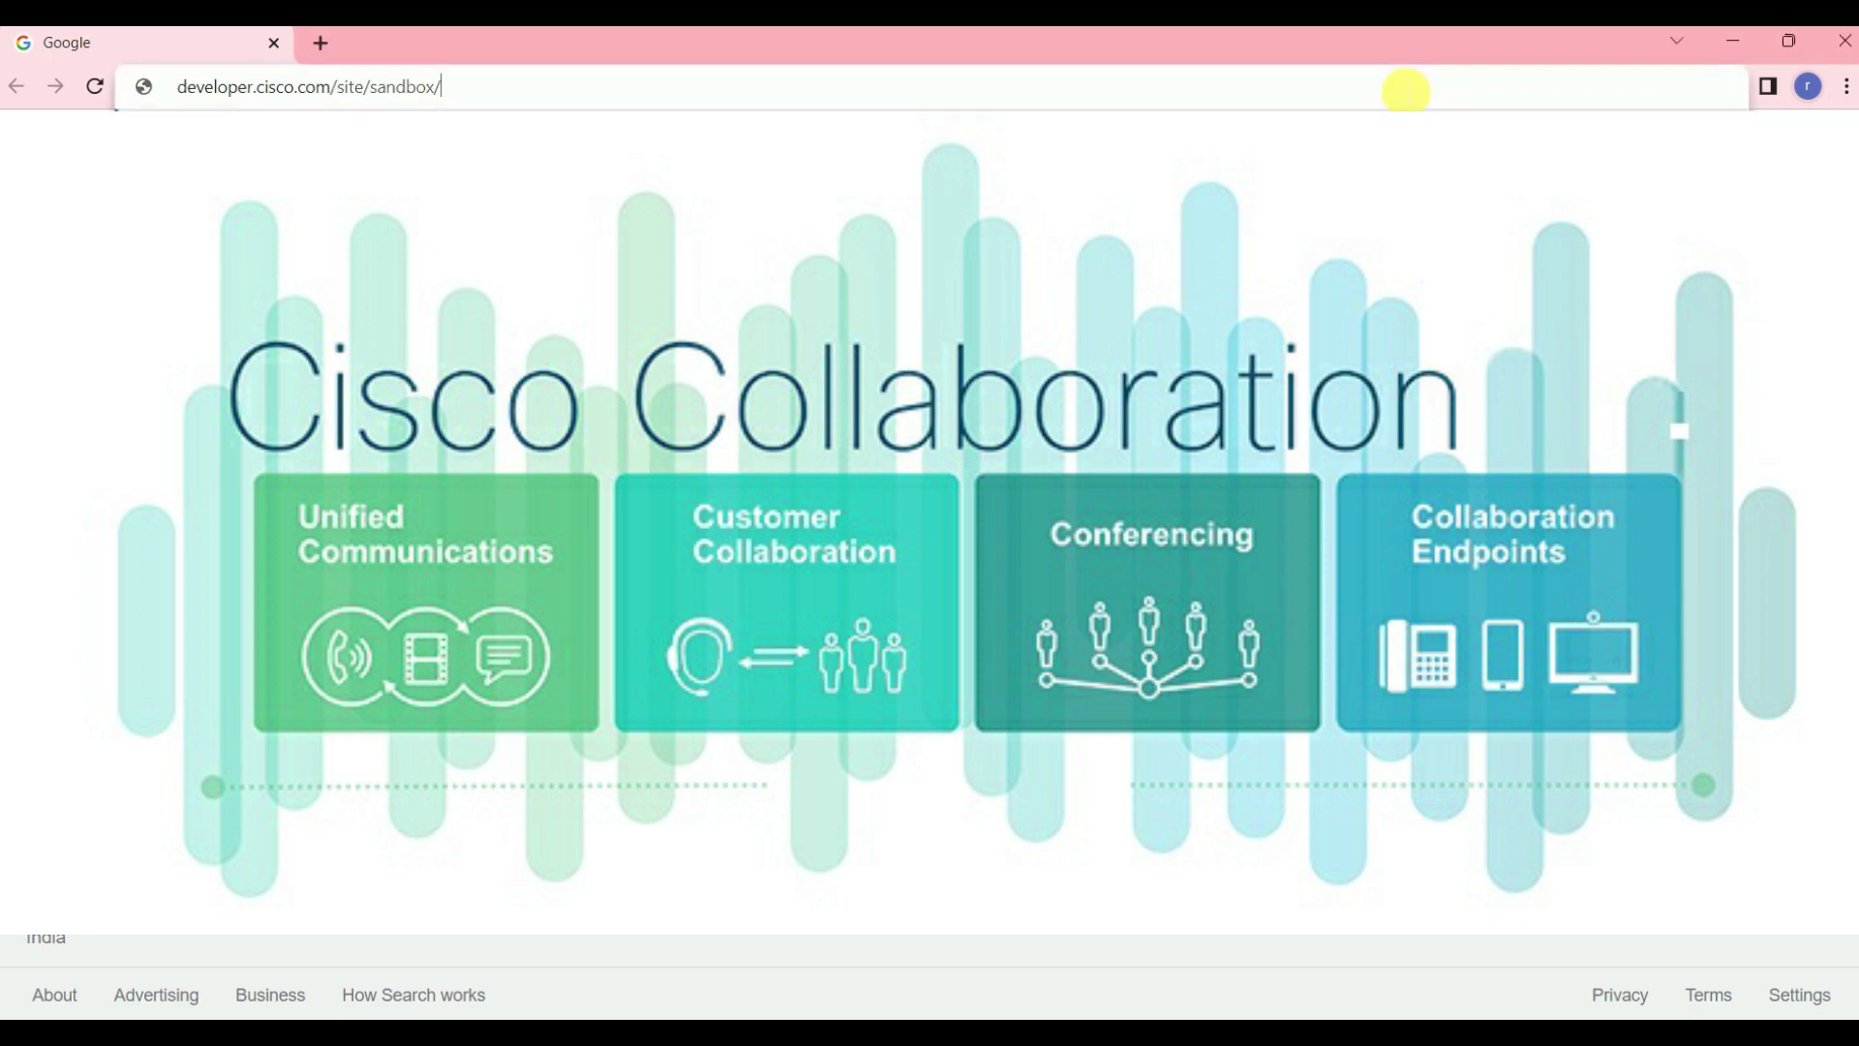
key("Return")
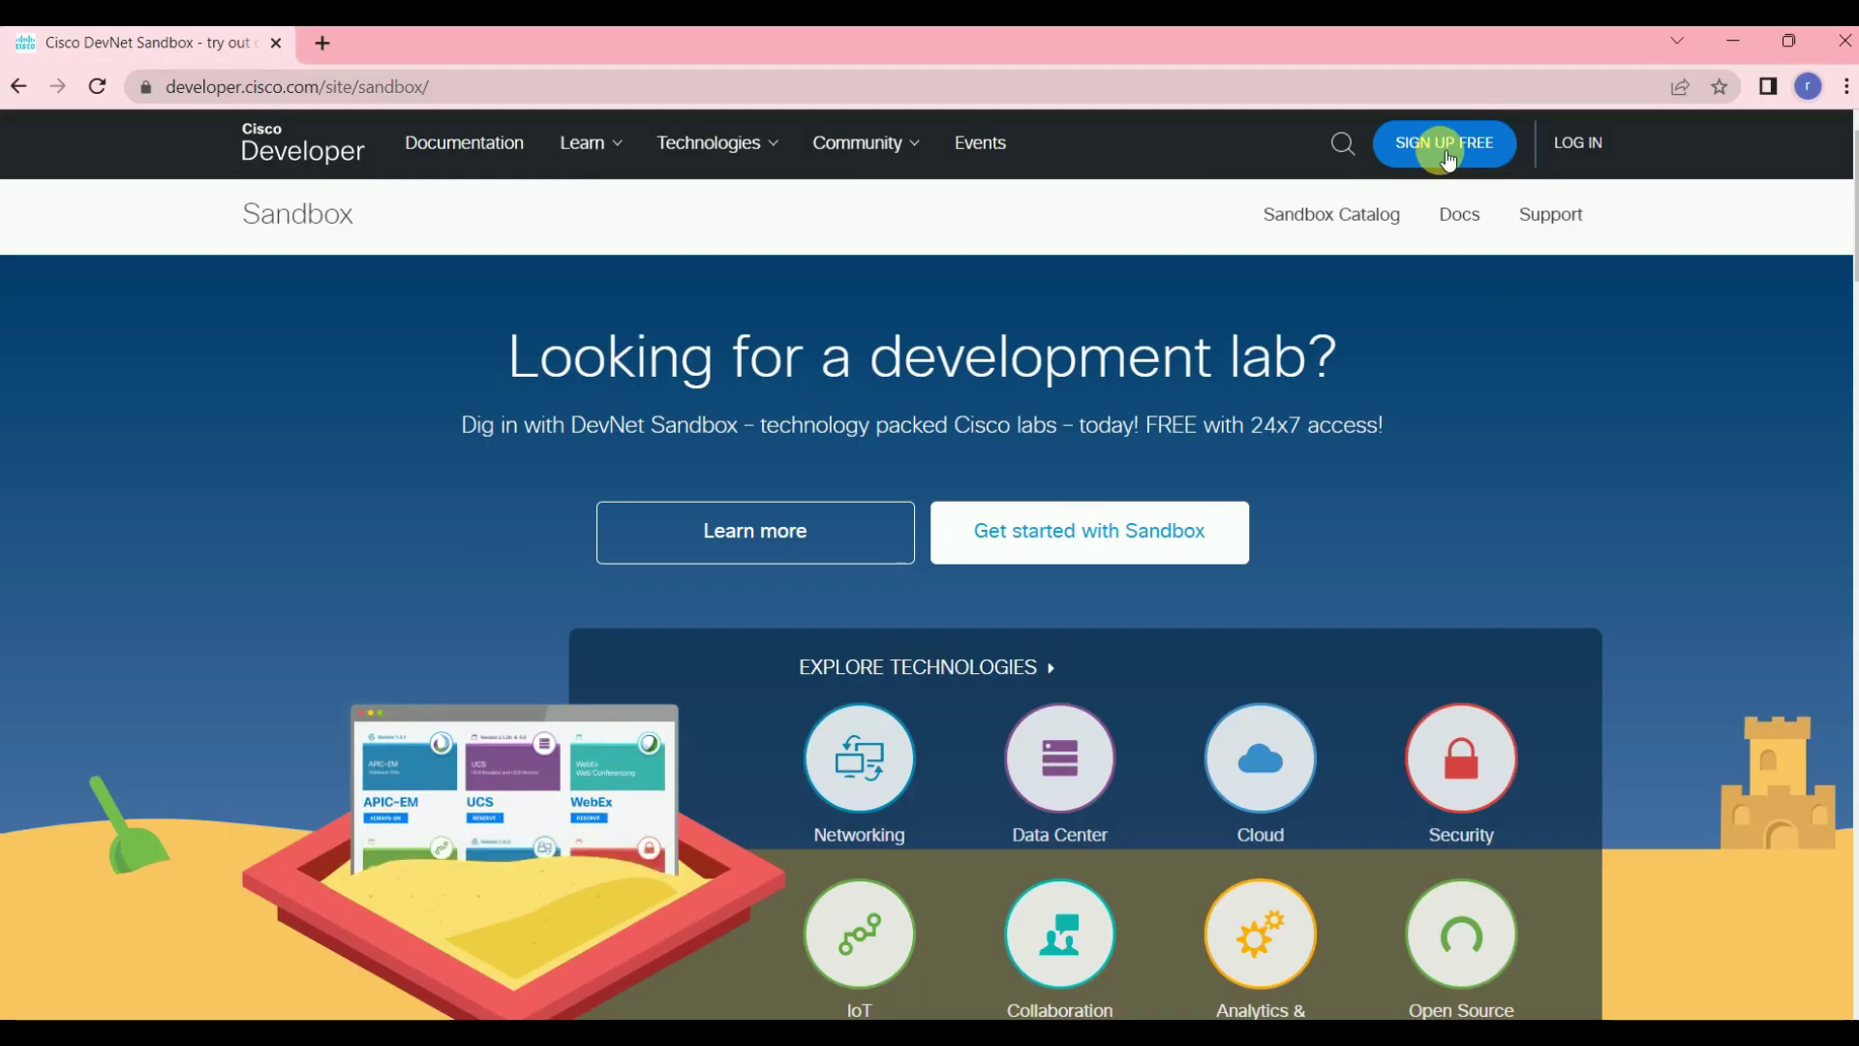
- Sign up for a free DevNet account with Login with Google, choosing the Google account
left_click(1442, 144)
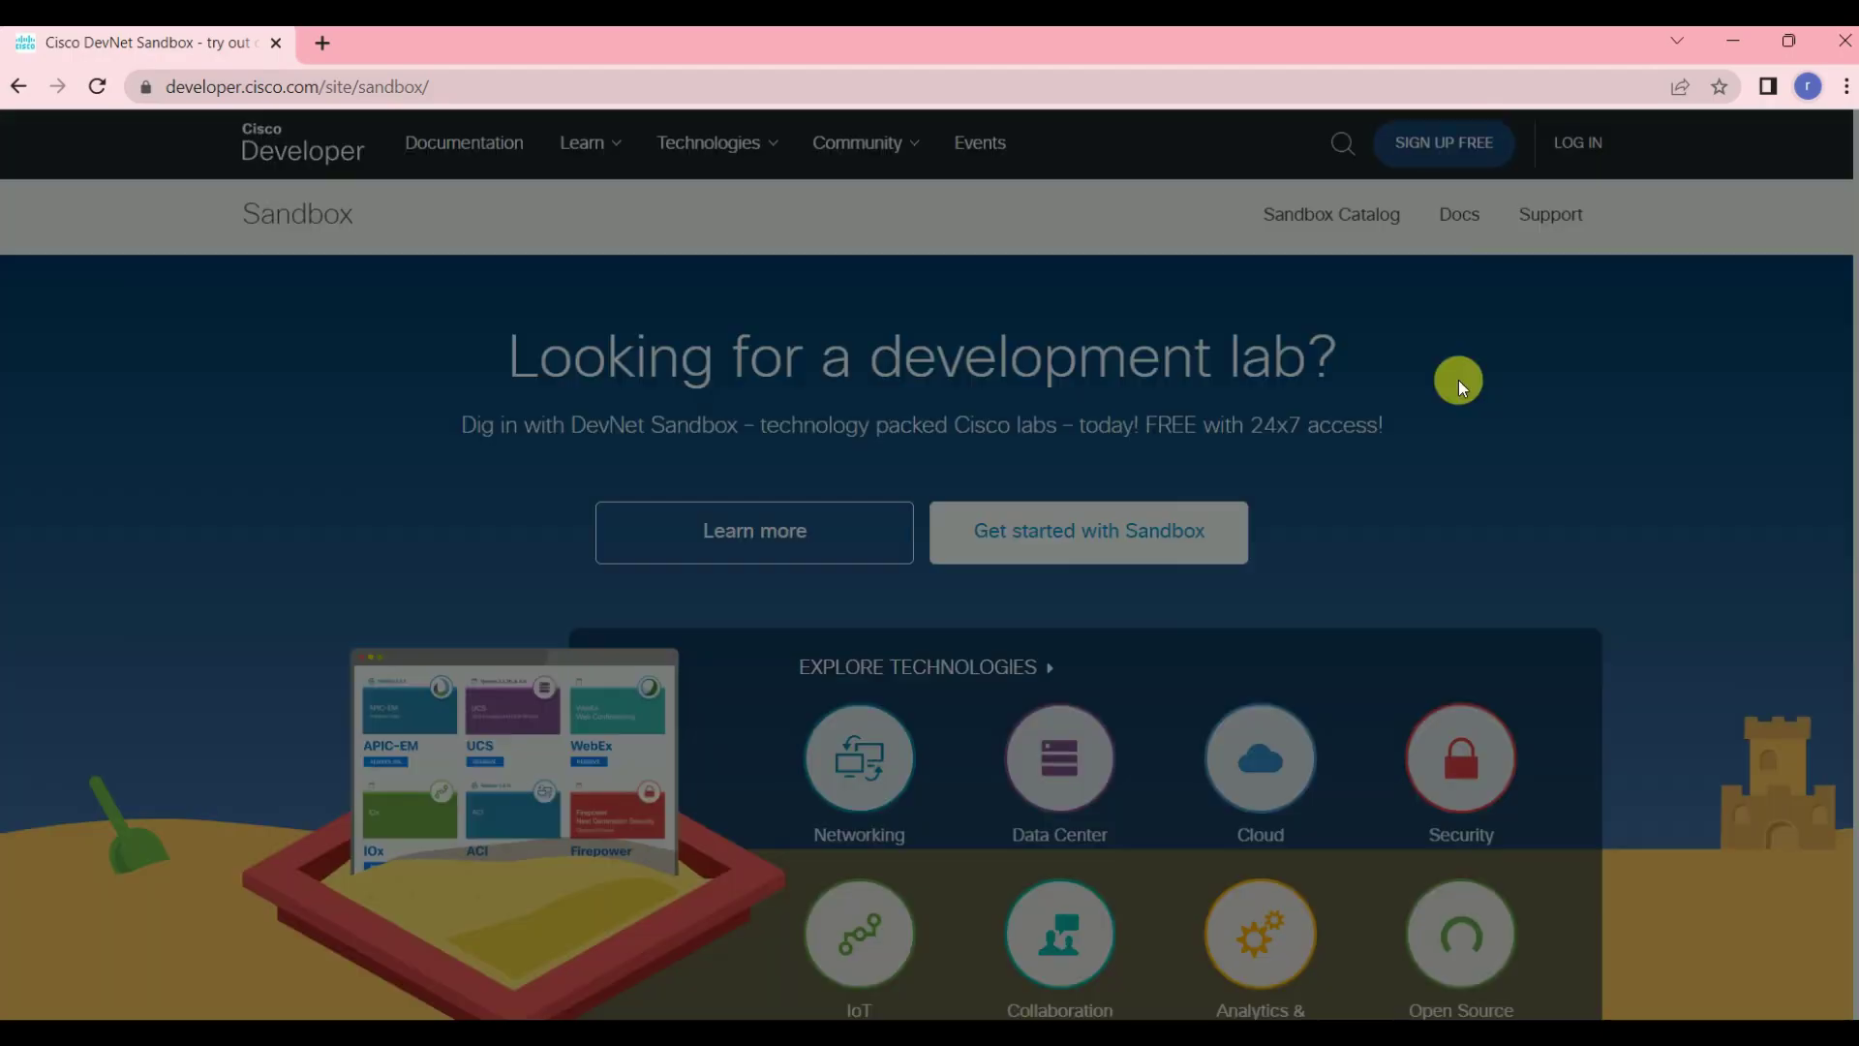
left_click(919, 493)
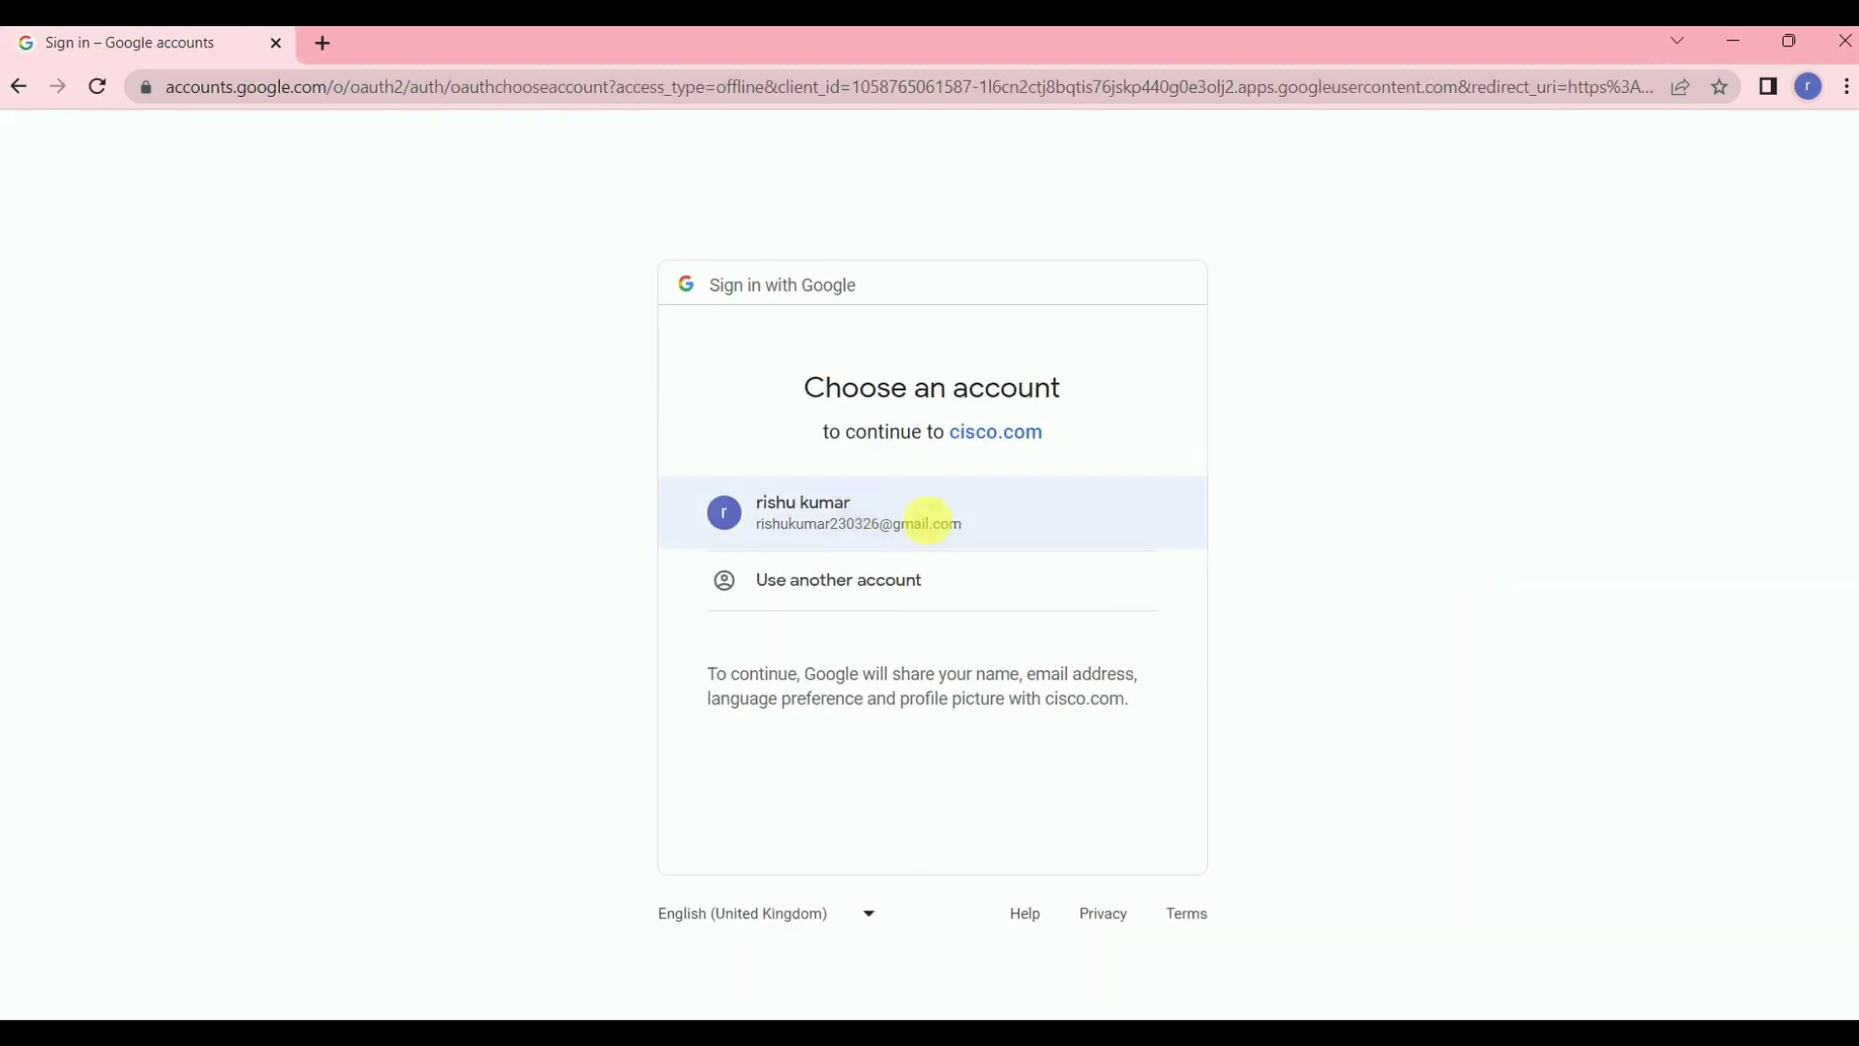
left_click(928, 520)
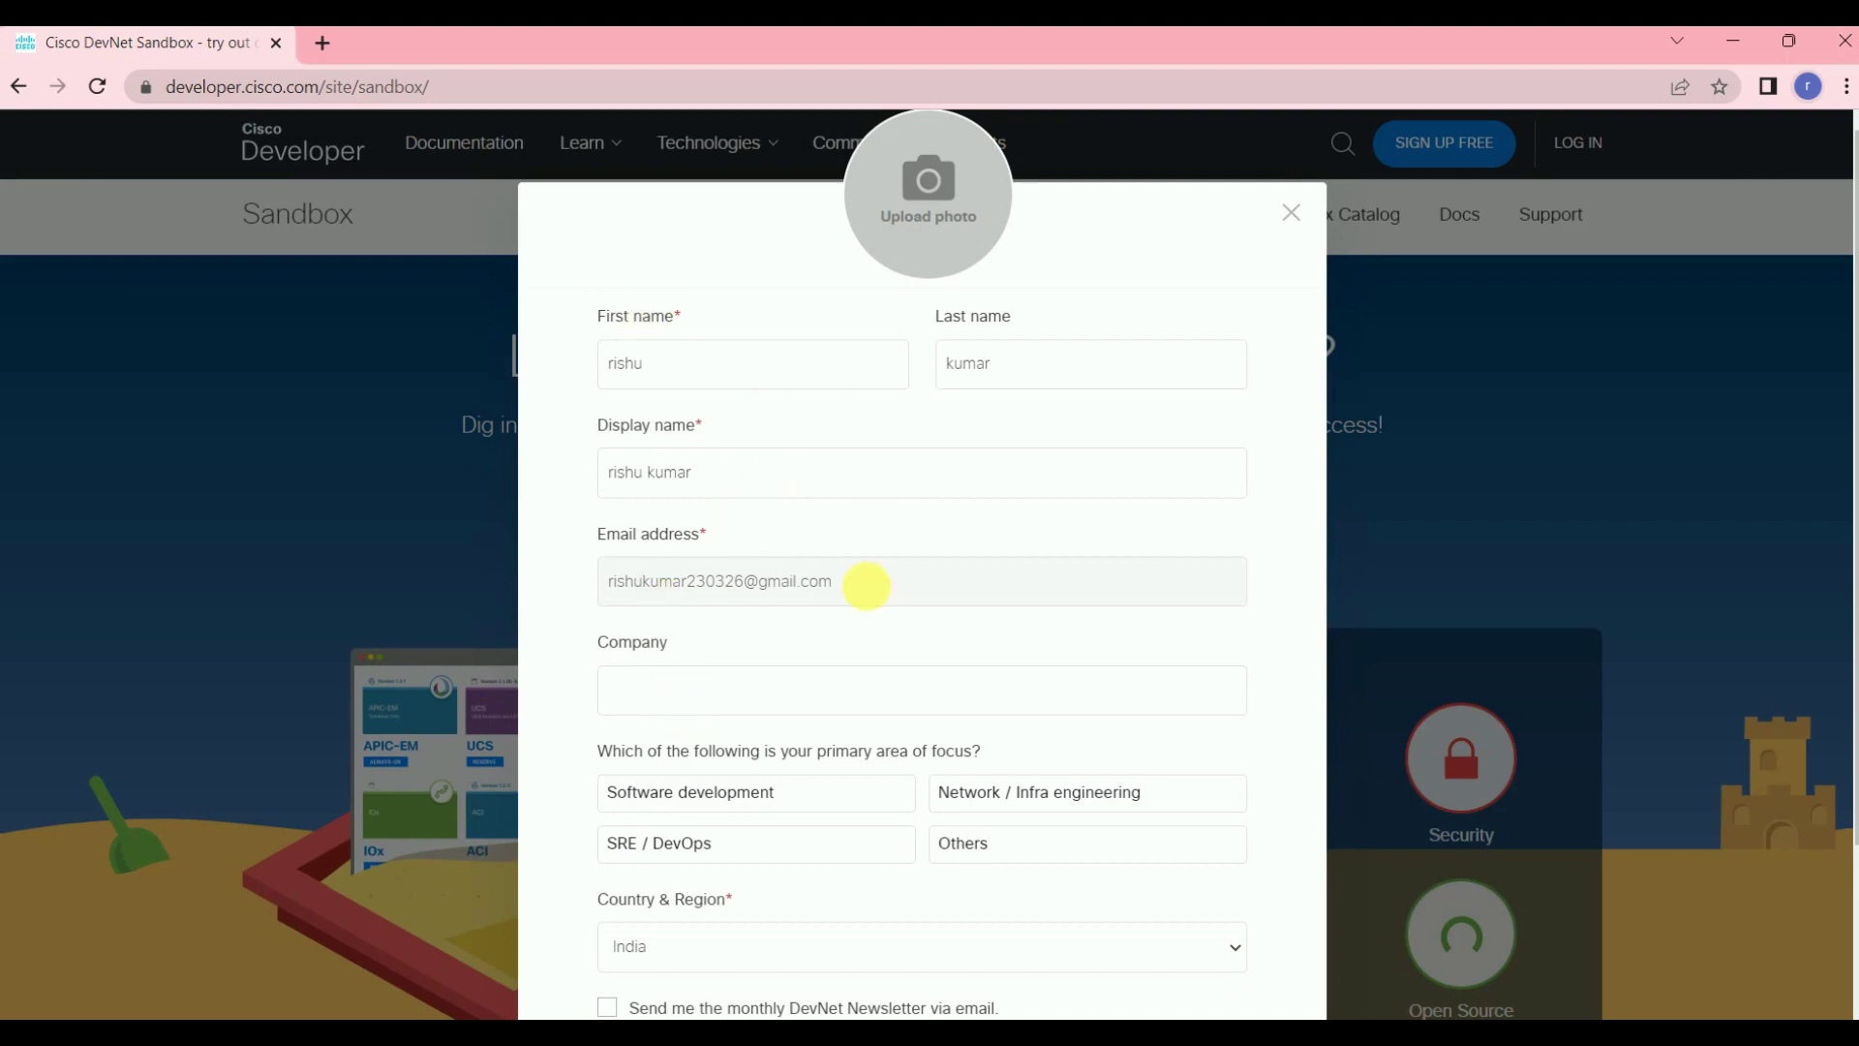
- Enter company Infy, accept the terms of service and privacy policy, and register
left_click(721, 706)
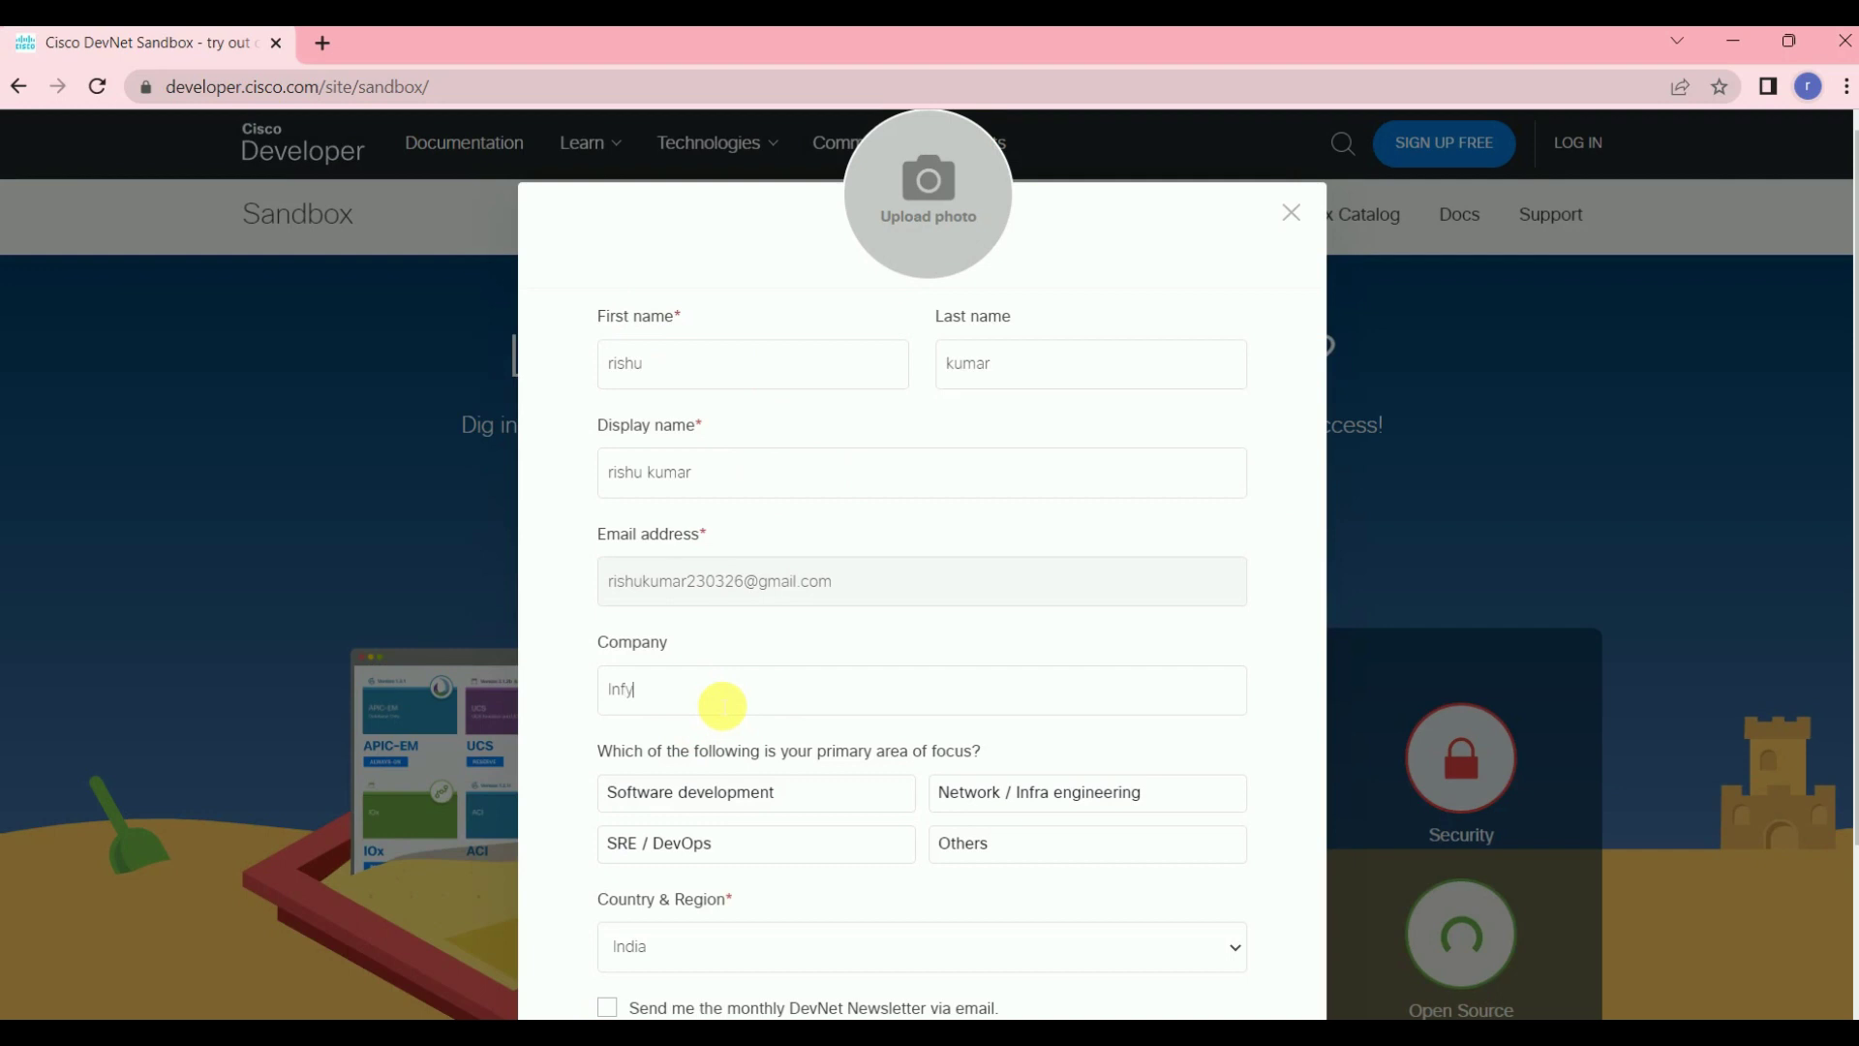
scroll(1062, 635, "down", 2)
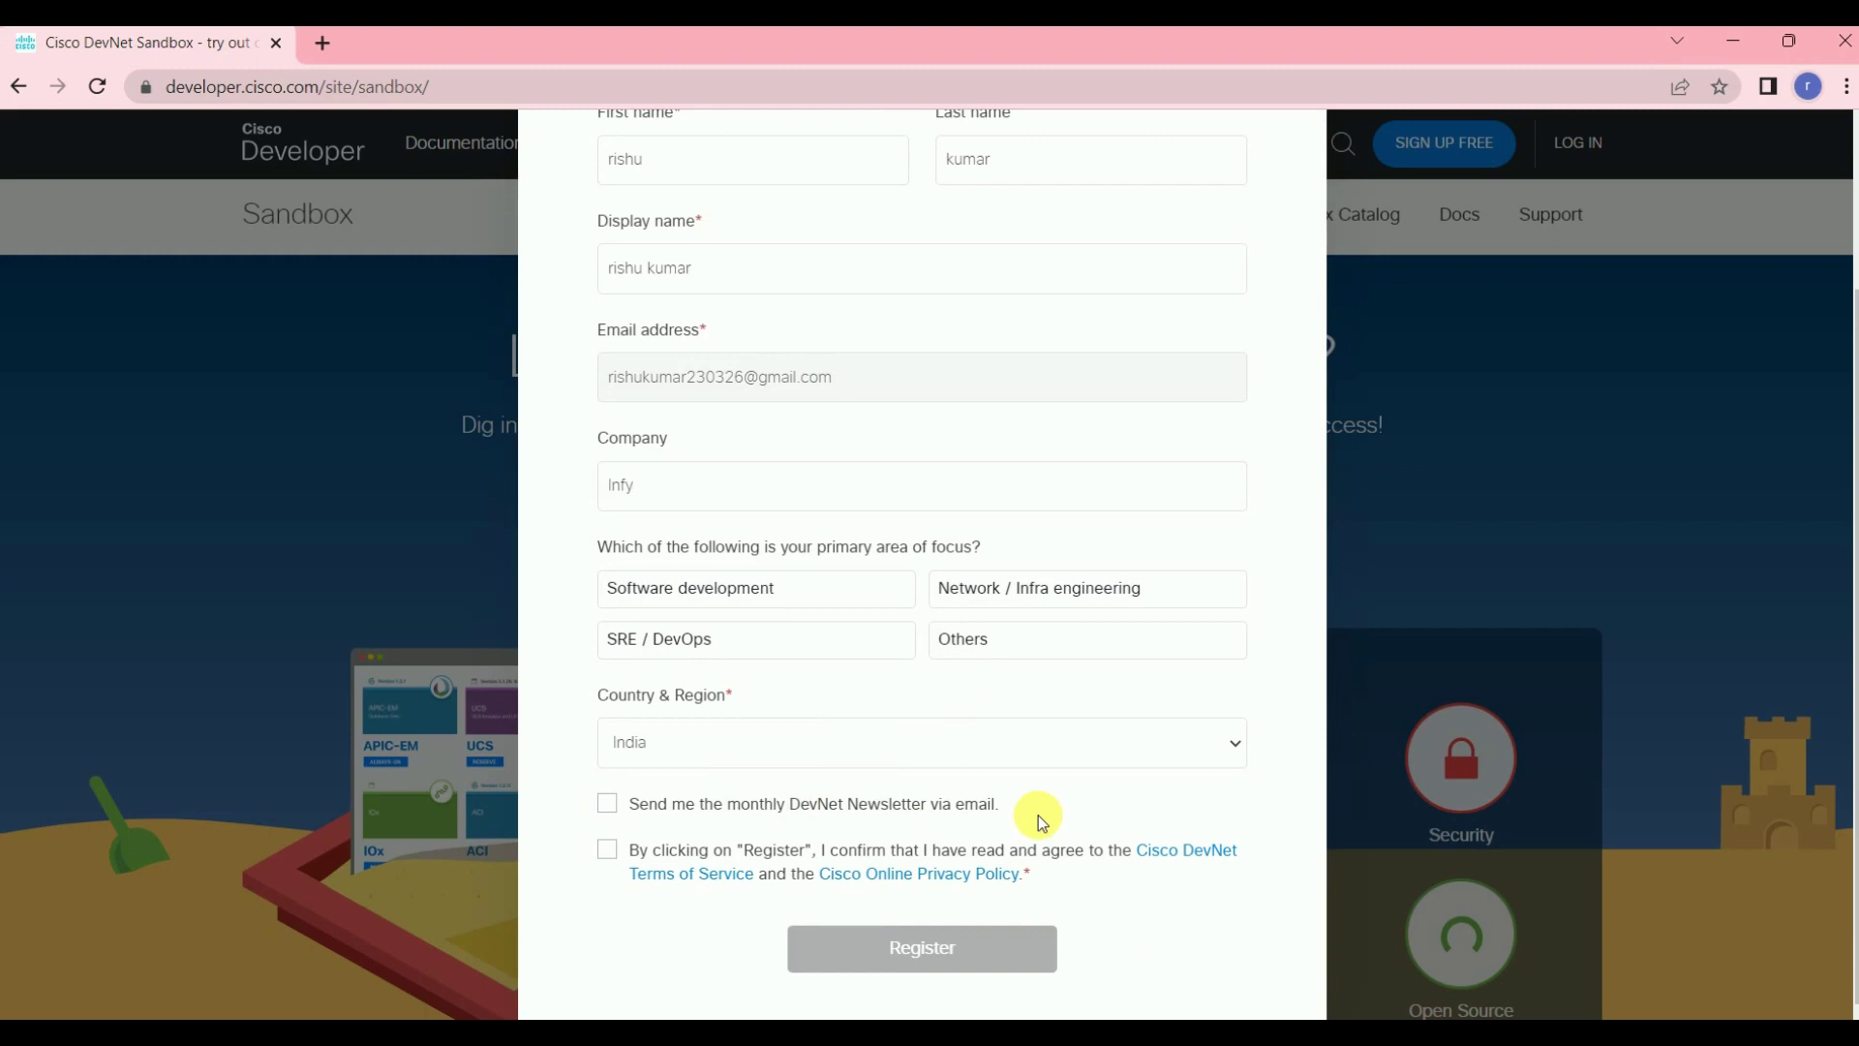
left_click(606, 849)
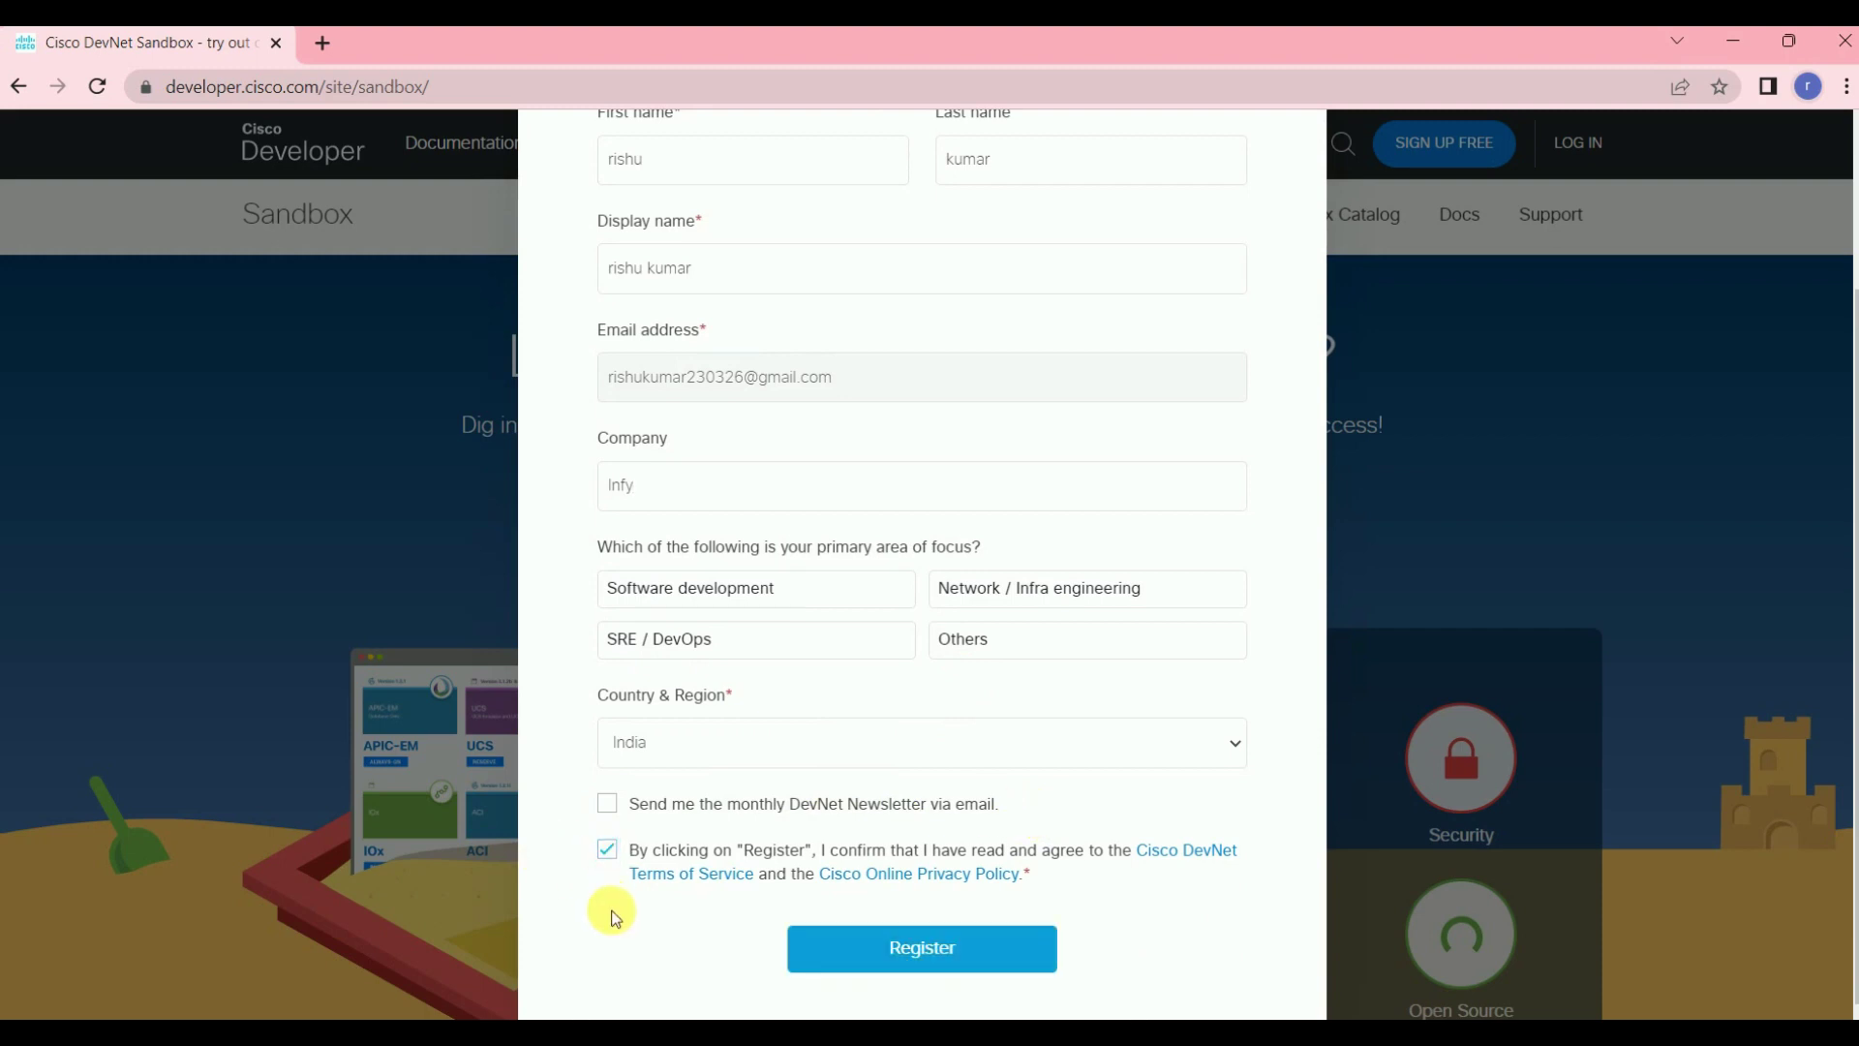
left_click(933, 949)
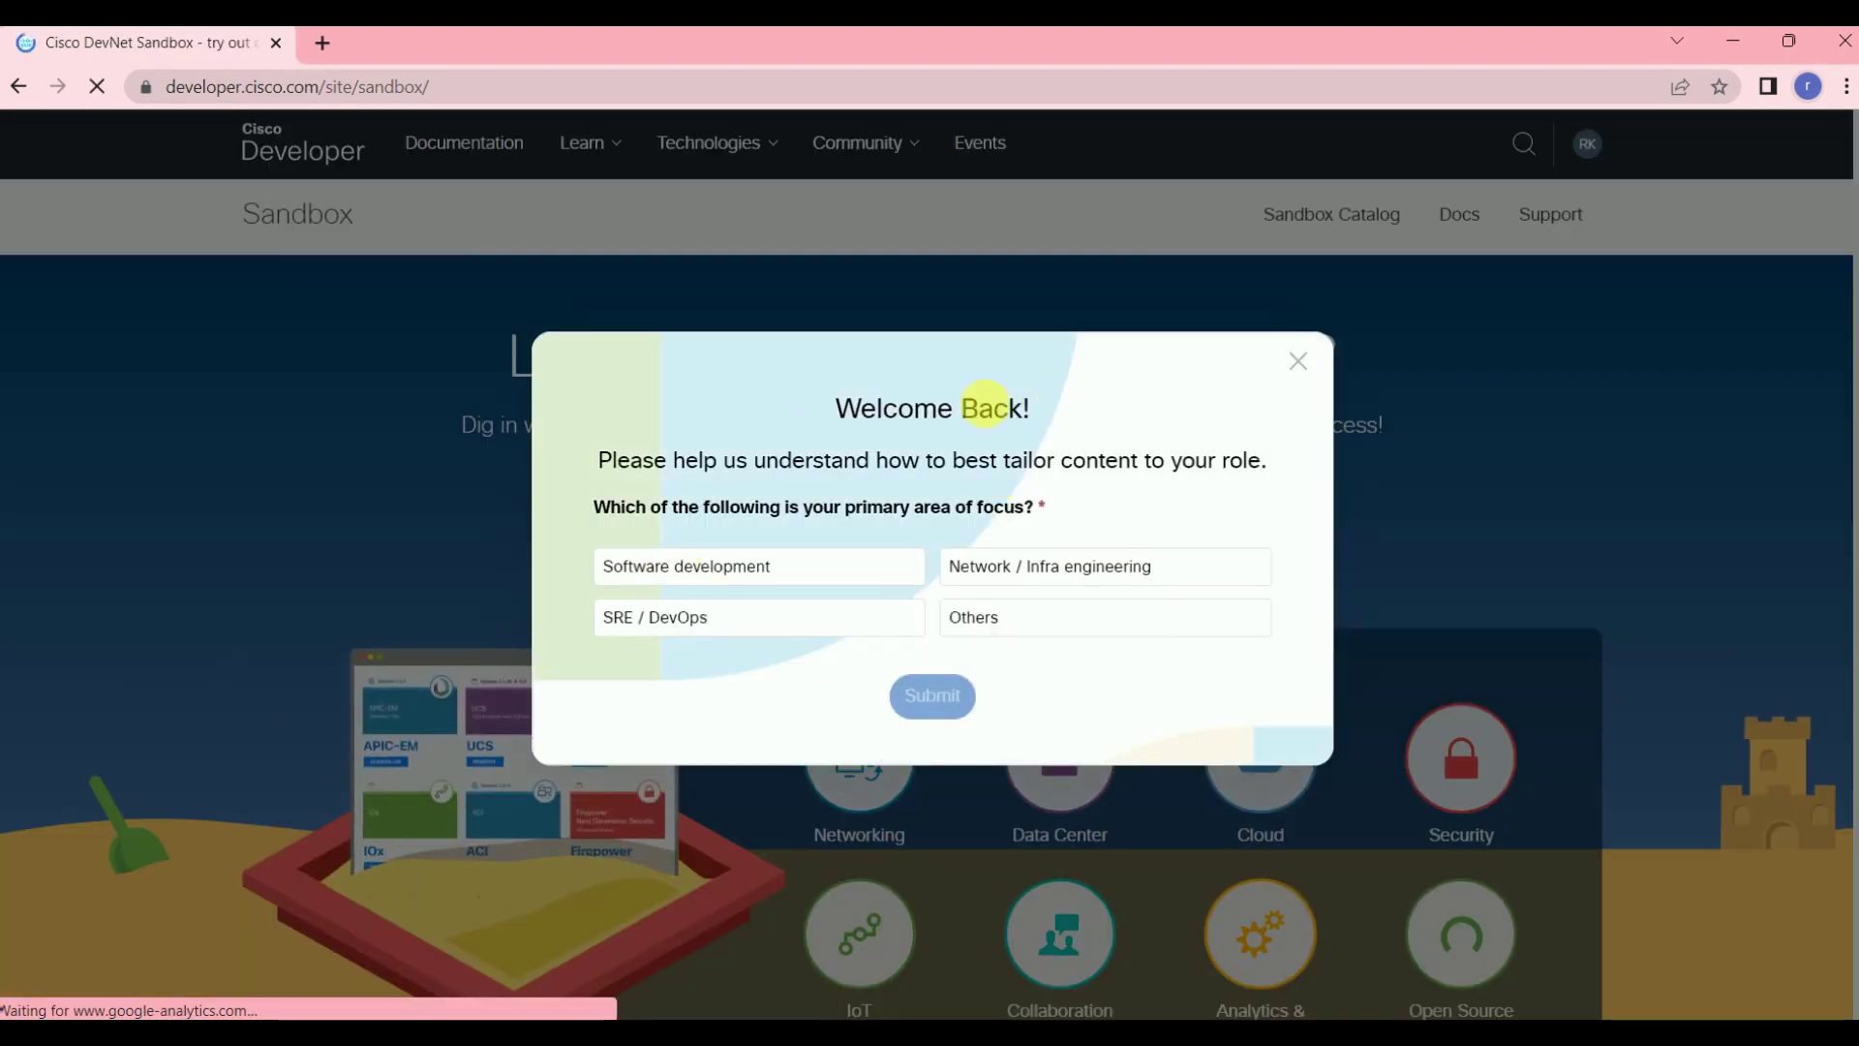
- Submit Software development, Network / Infra engineering and SRE / DevOps as focus areas
left_click(711, 574)
left_click(996, 572)
left_click(807, 628)
left_click(933, 695)
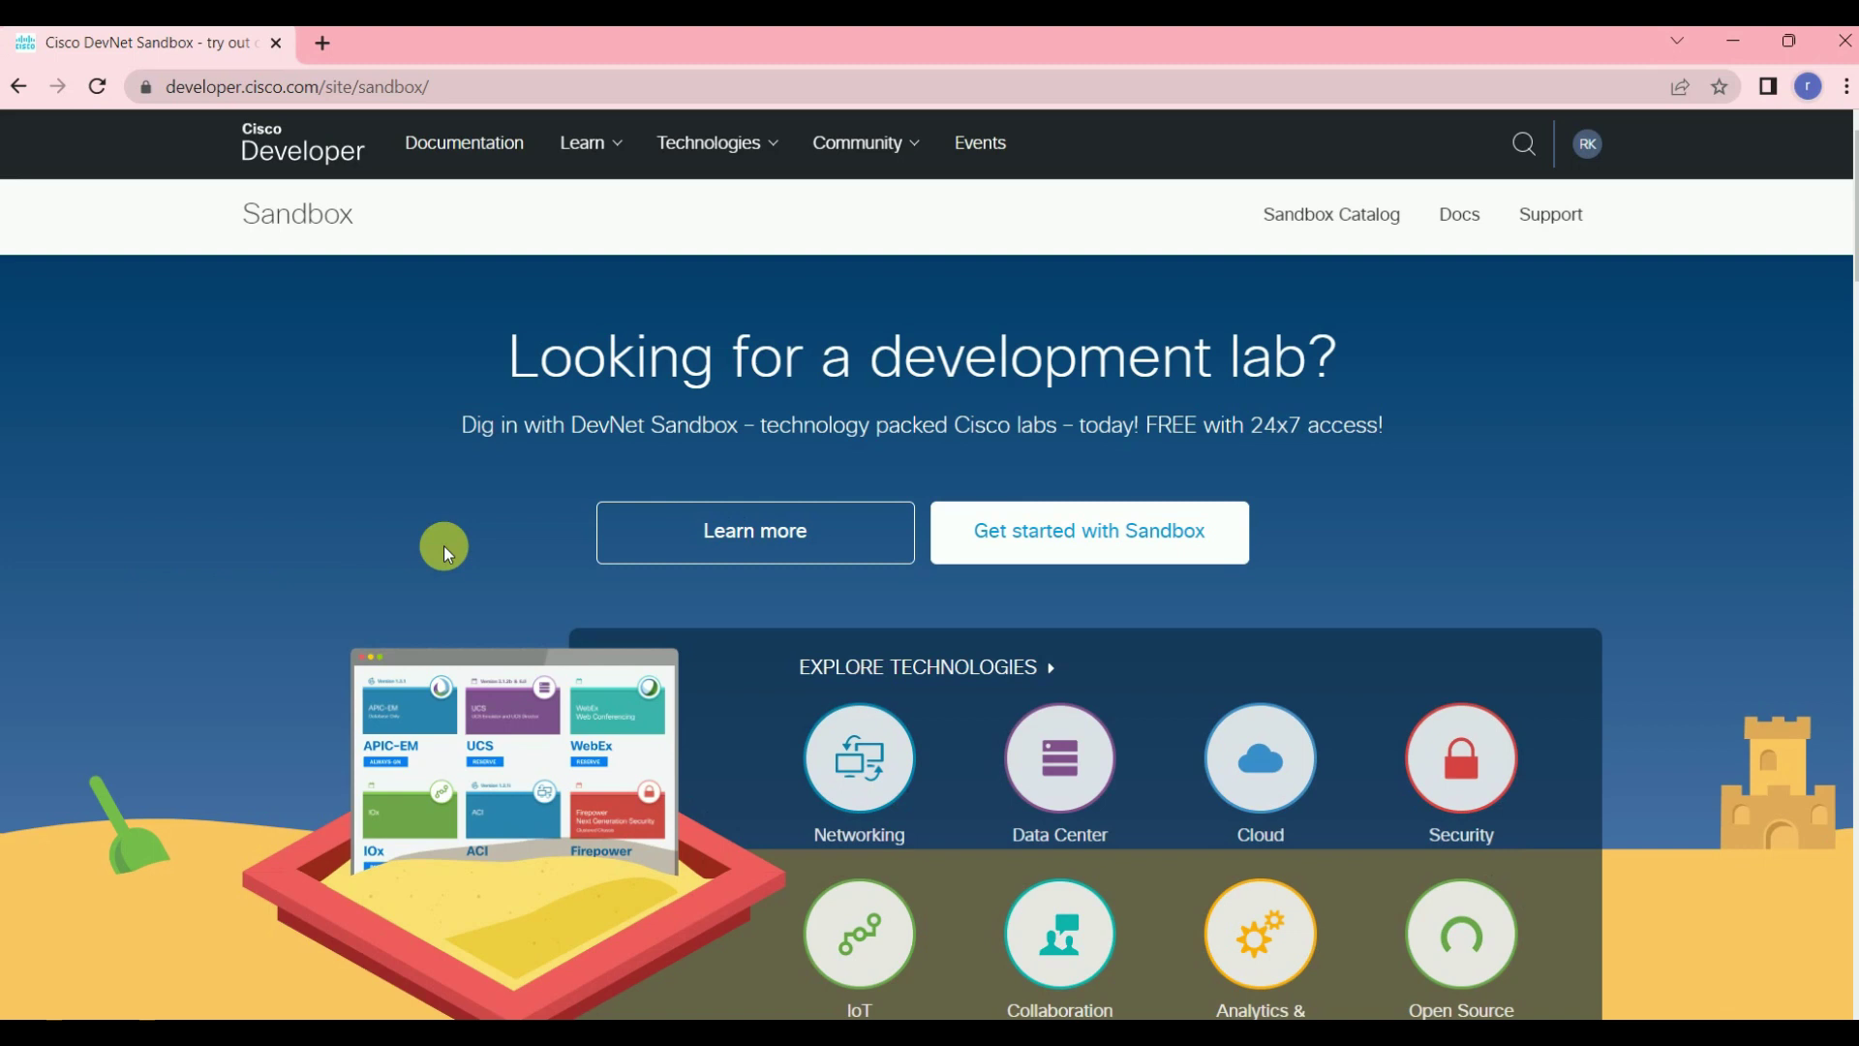
scroll(1611, 486, "down", 3)
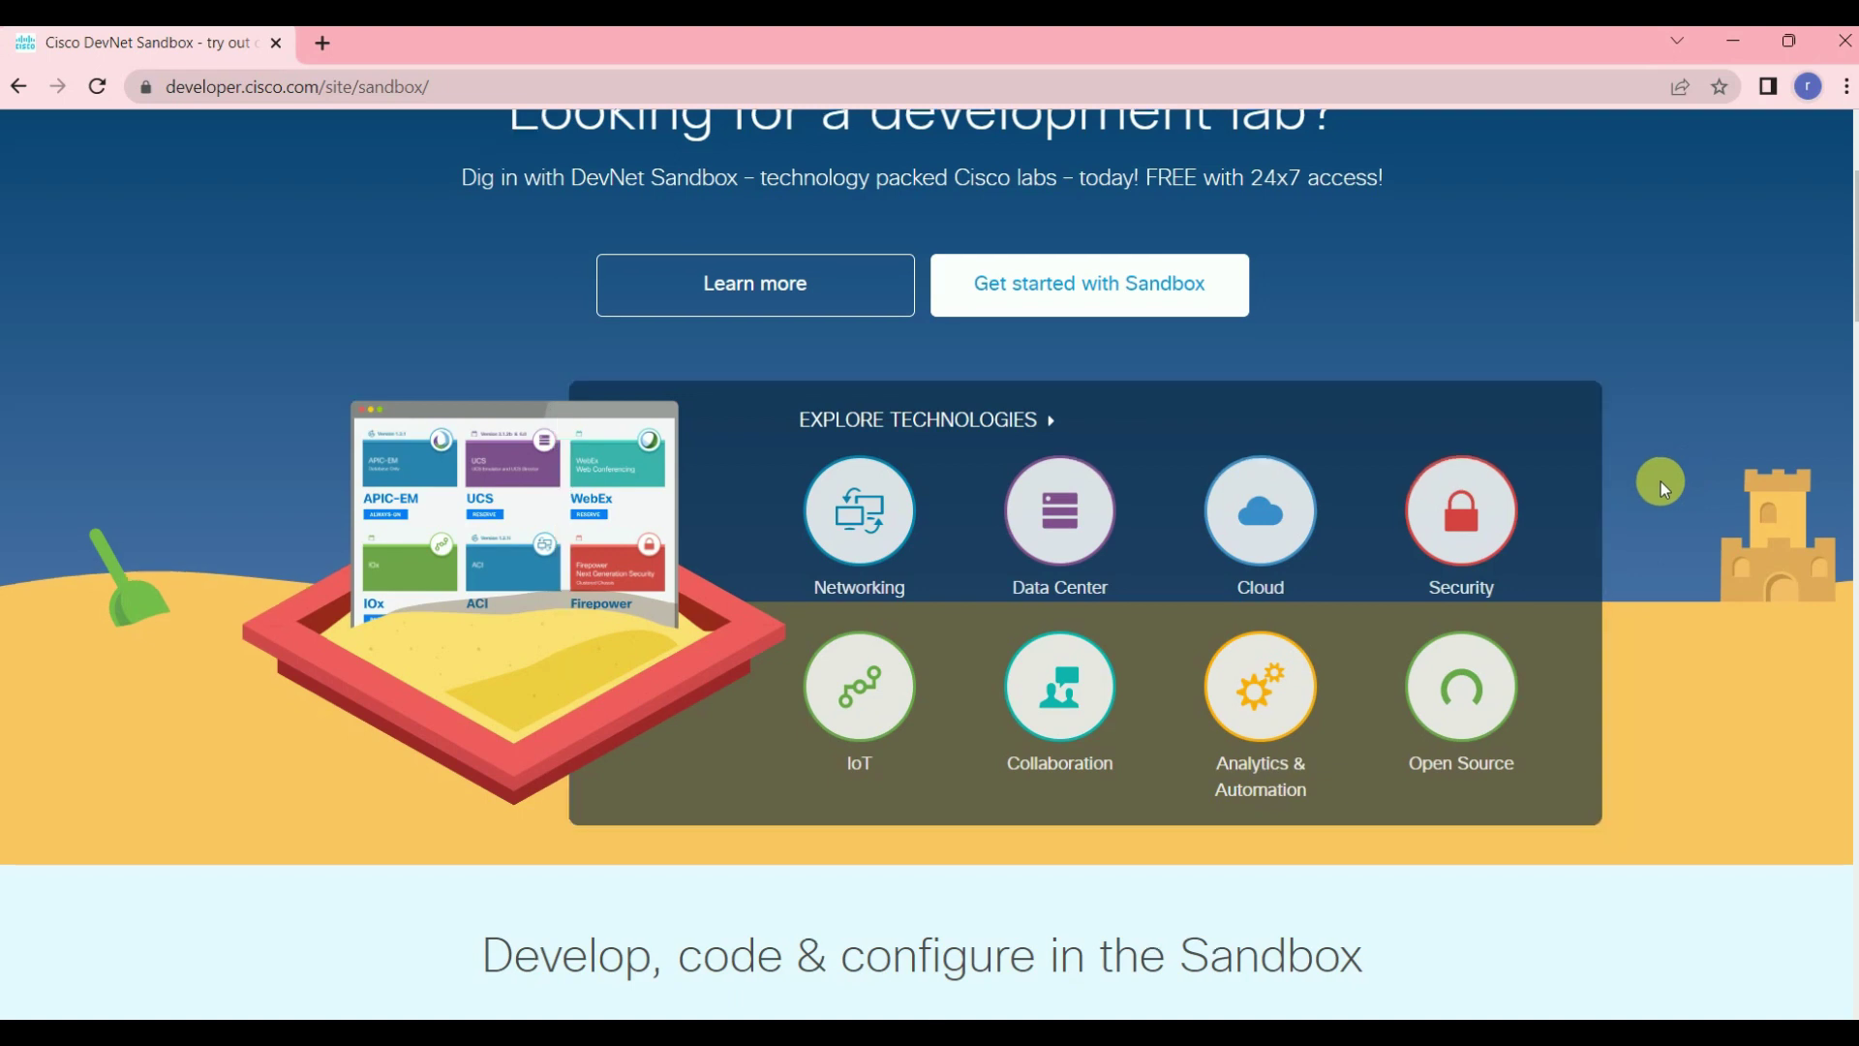
scroll(1659, 480, "down", 1)
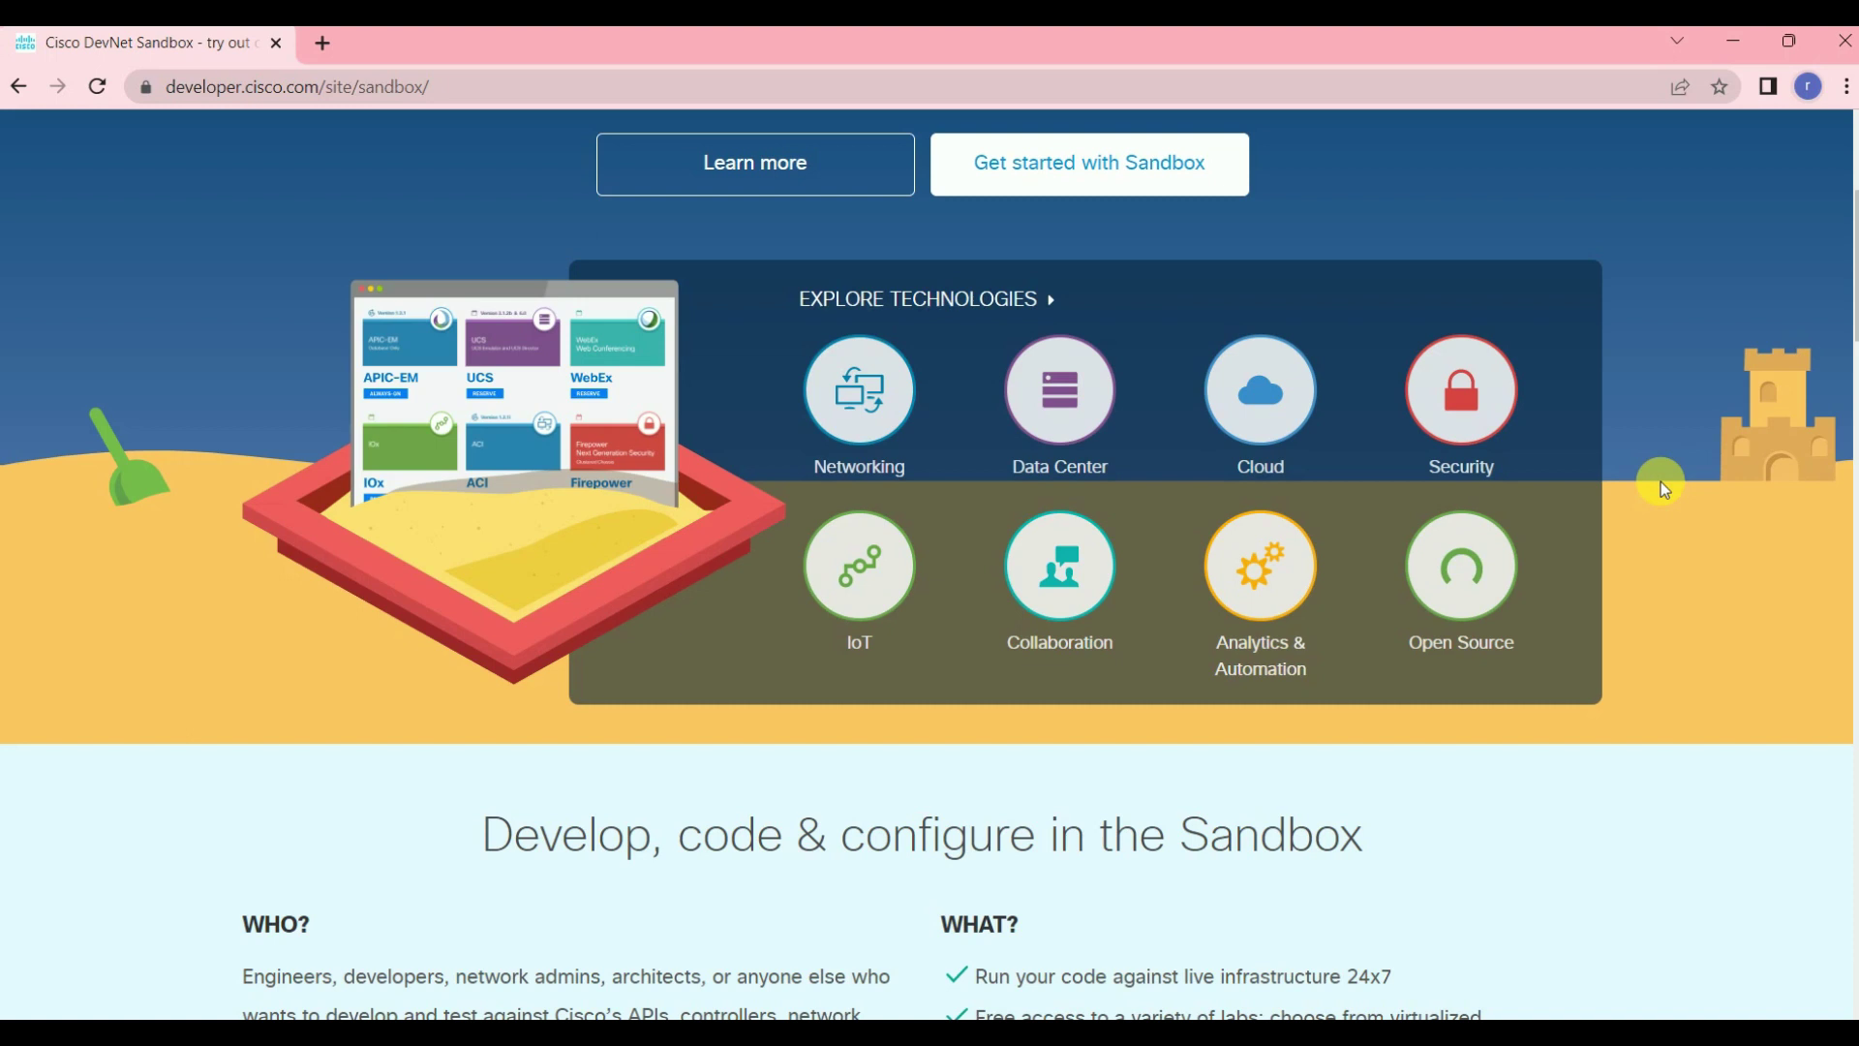
- Open the Collaboration sandboxes in a new tab and find the Collaboration 12.5 entry
left_click(981, 720)
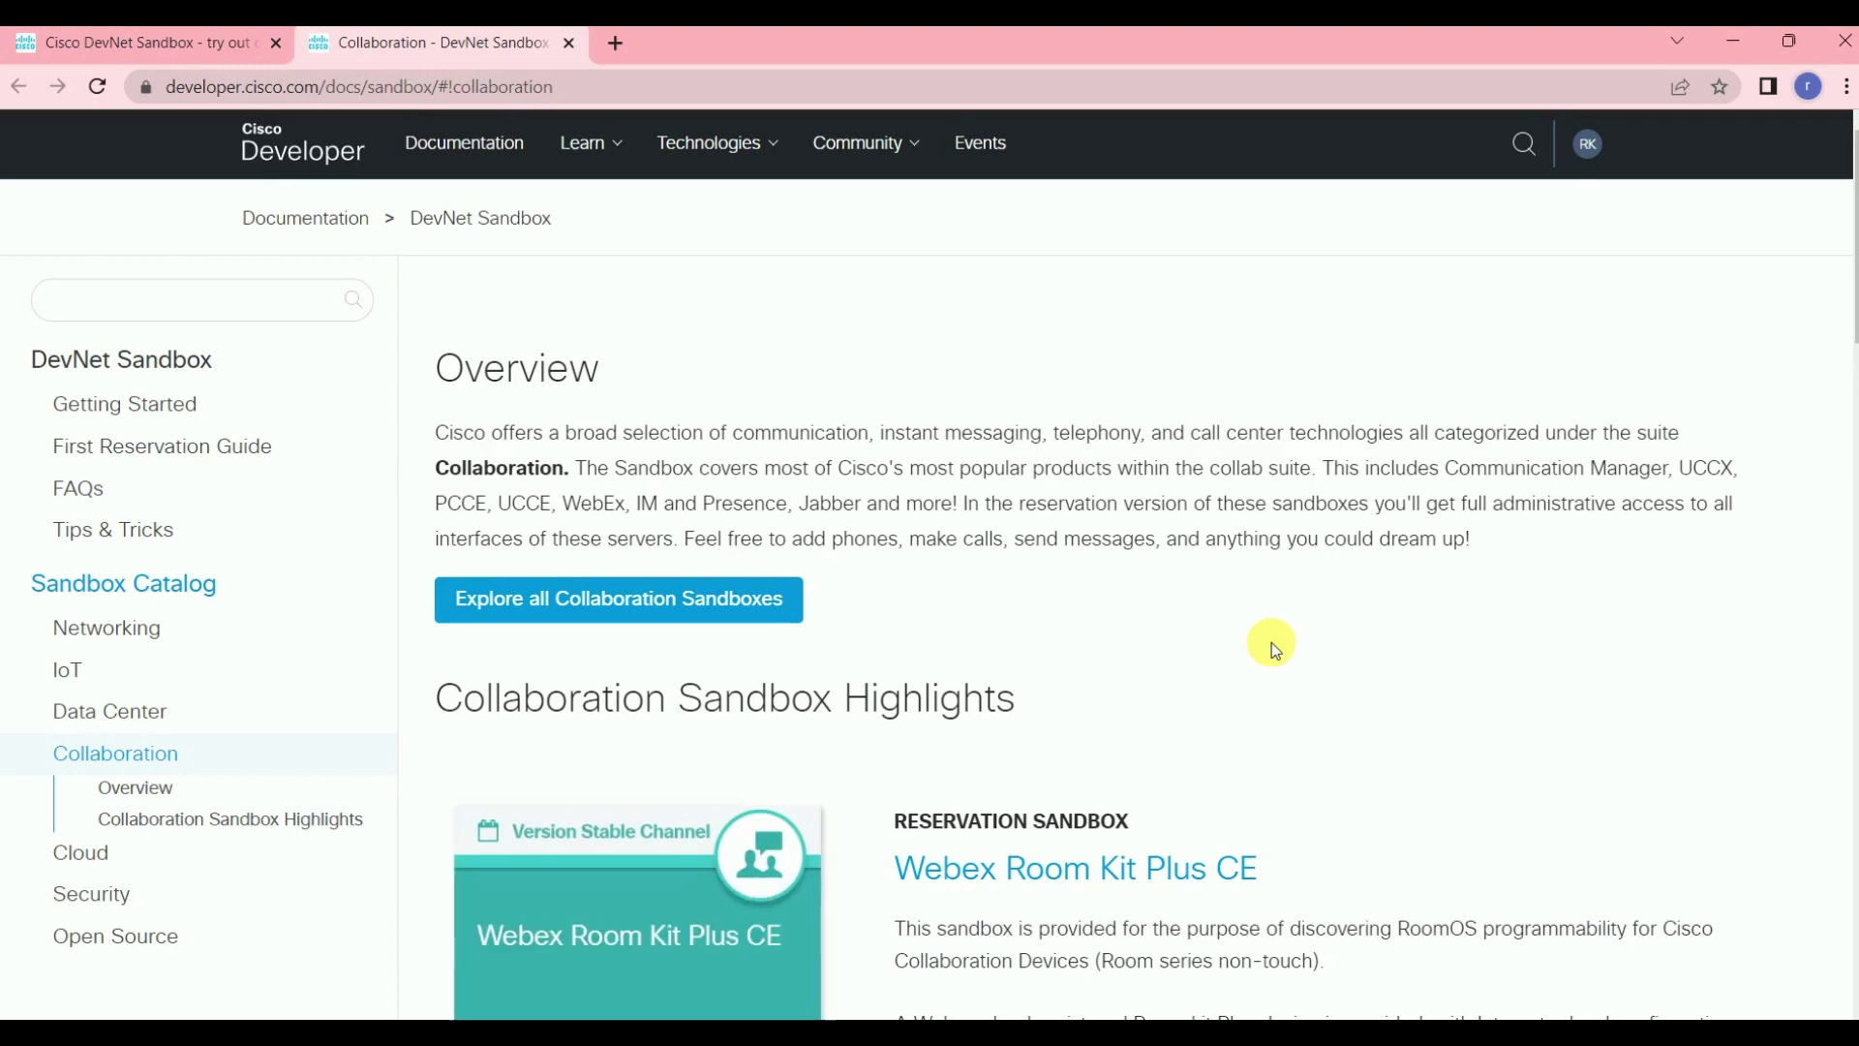
scroll(1270, 641, "down", 1)
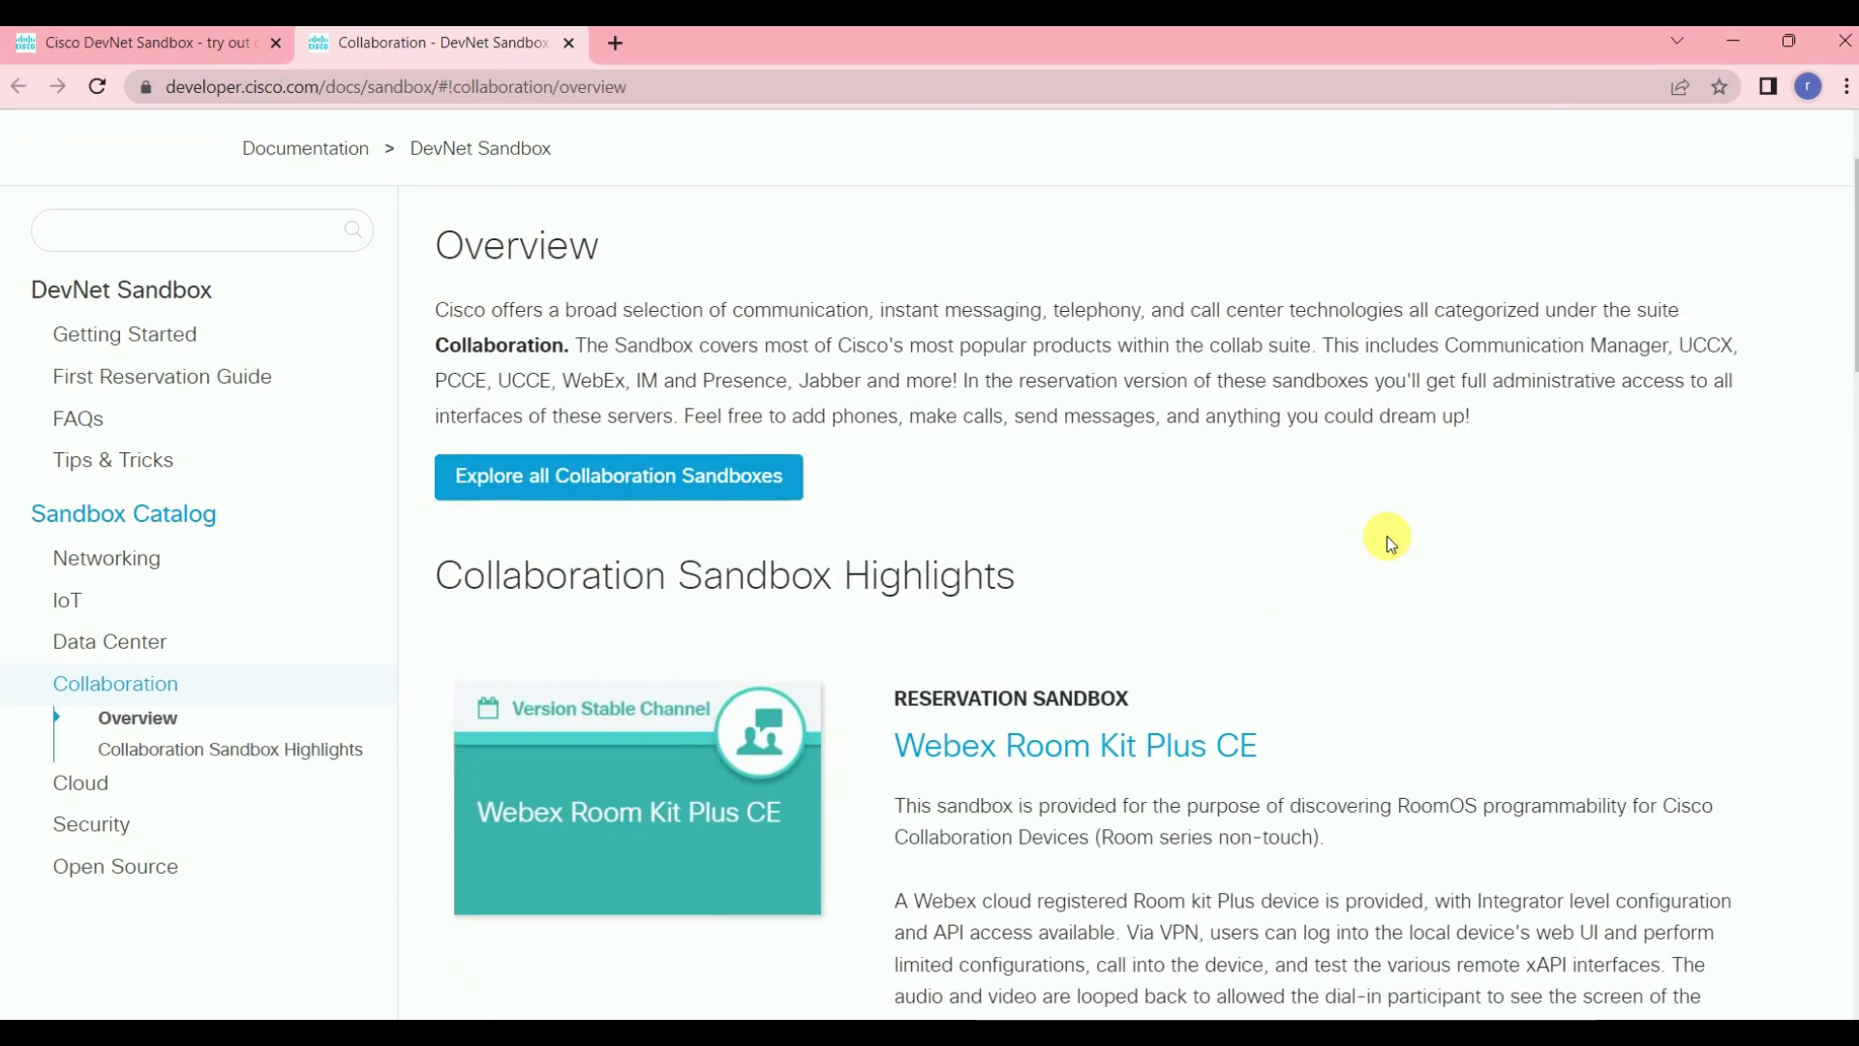
scroll(1386, 537, "down", 2)
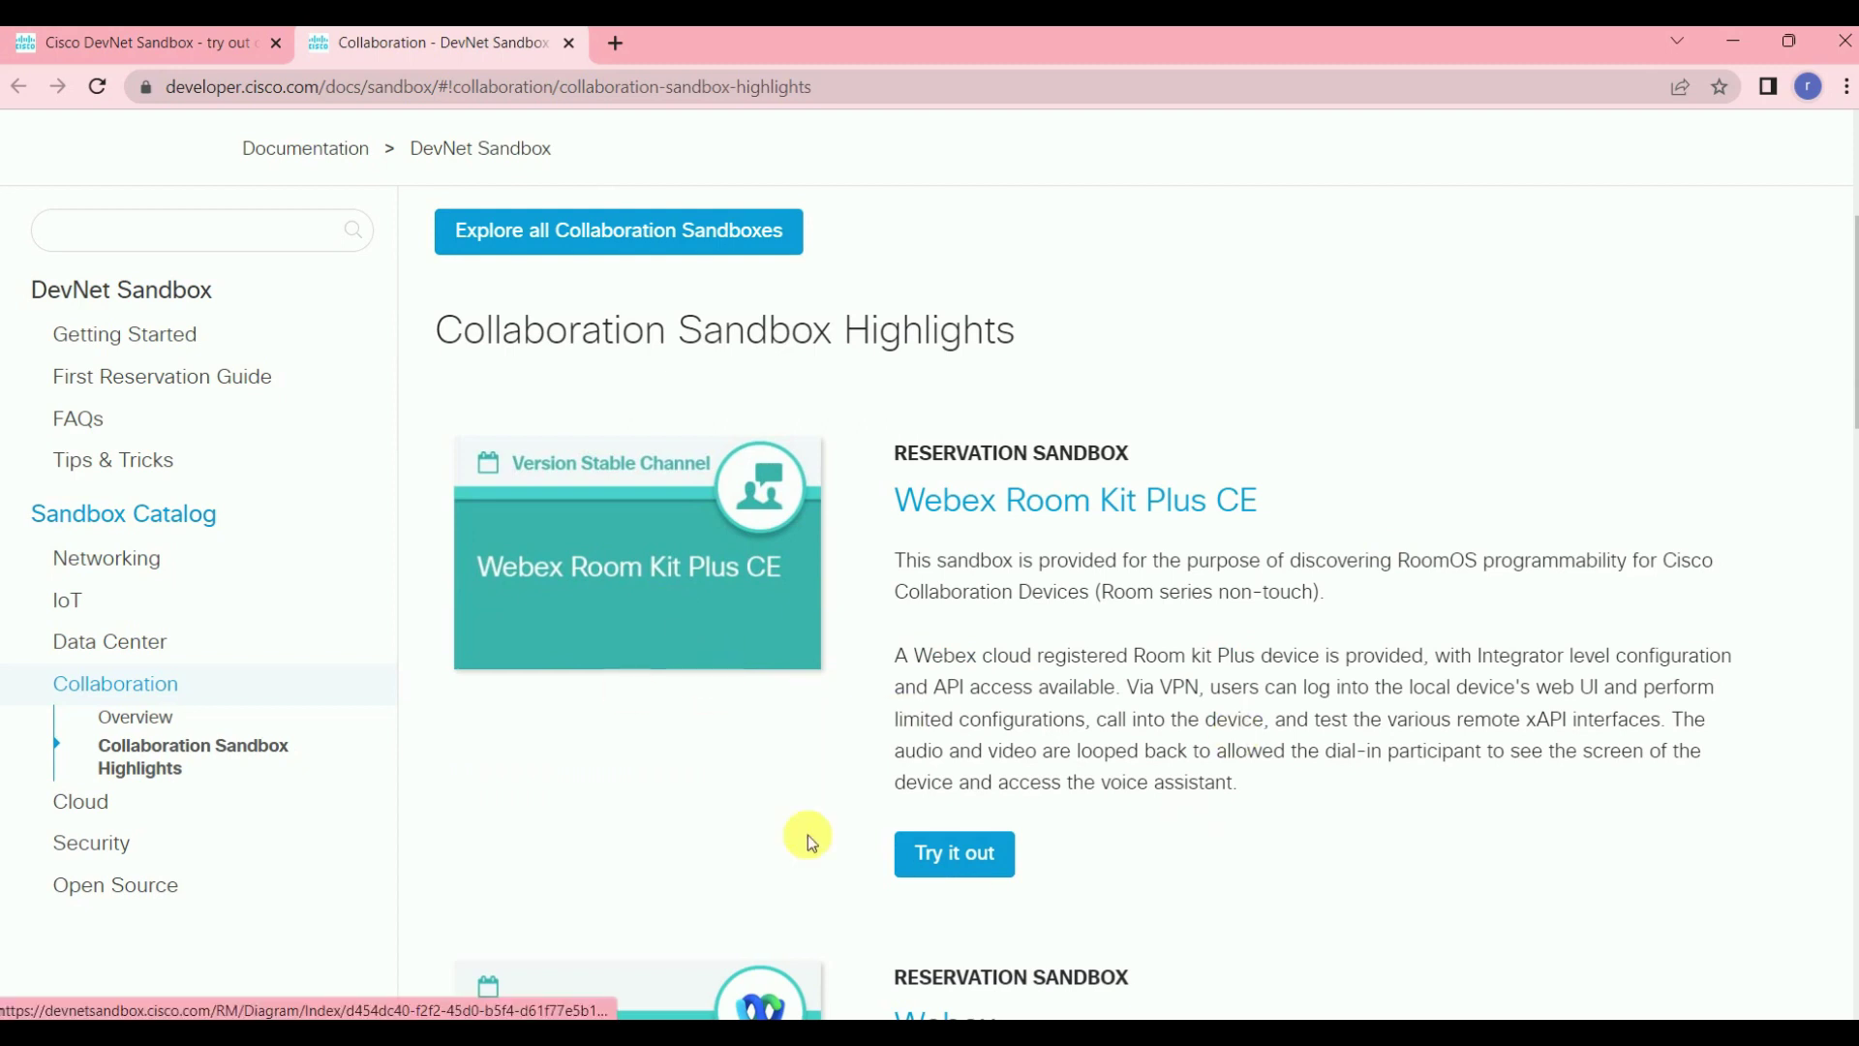
scroll(1297, 813, "down", 3)
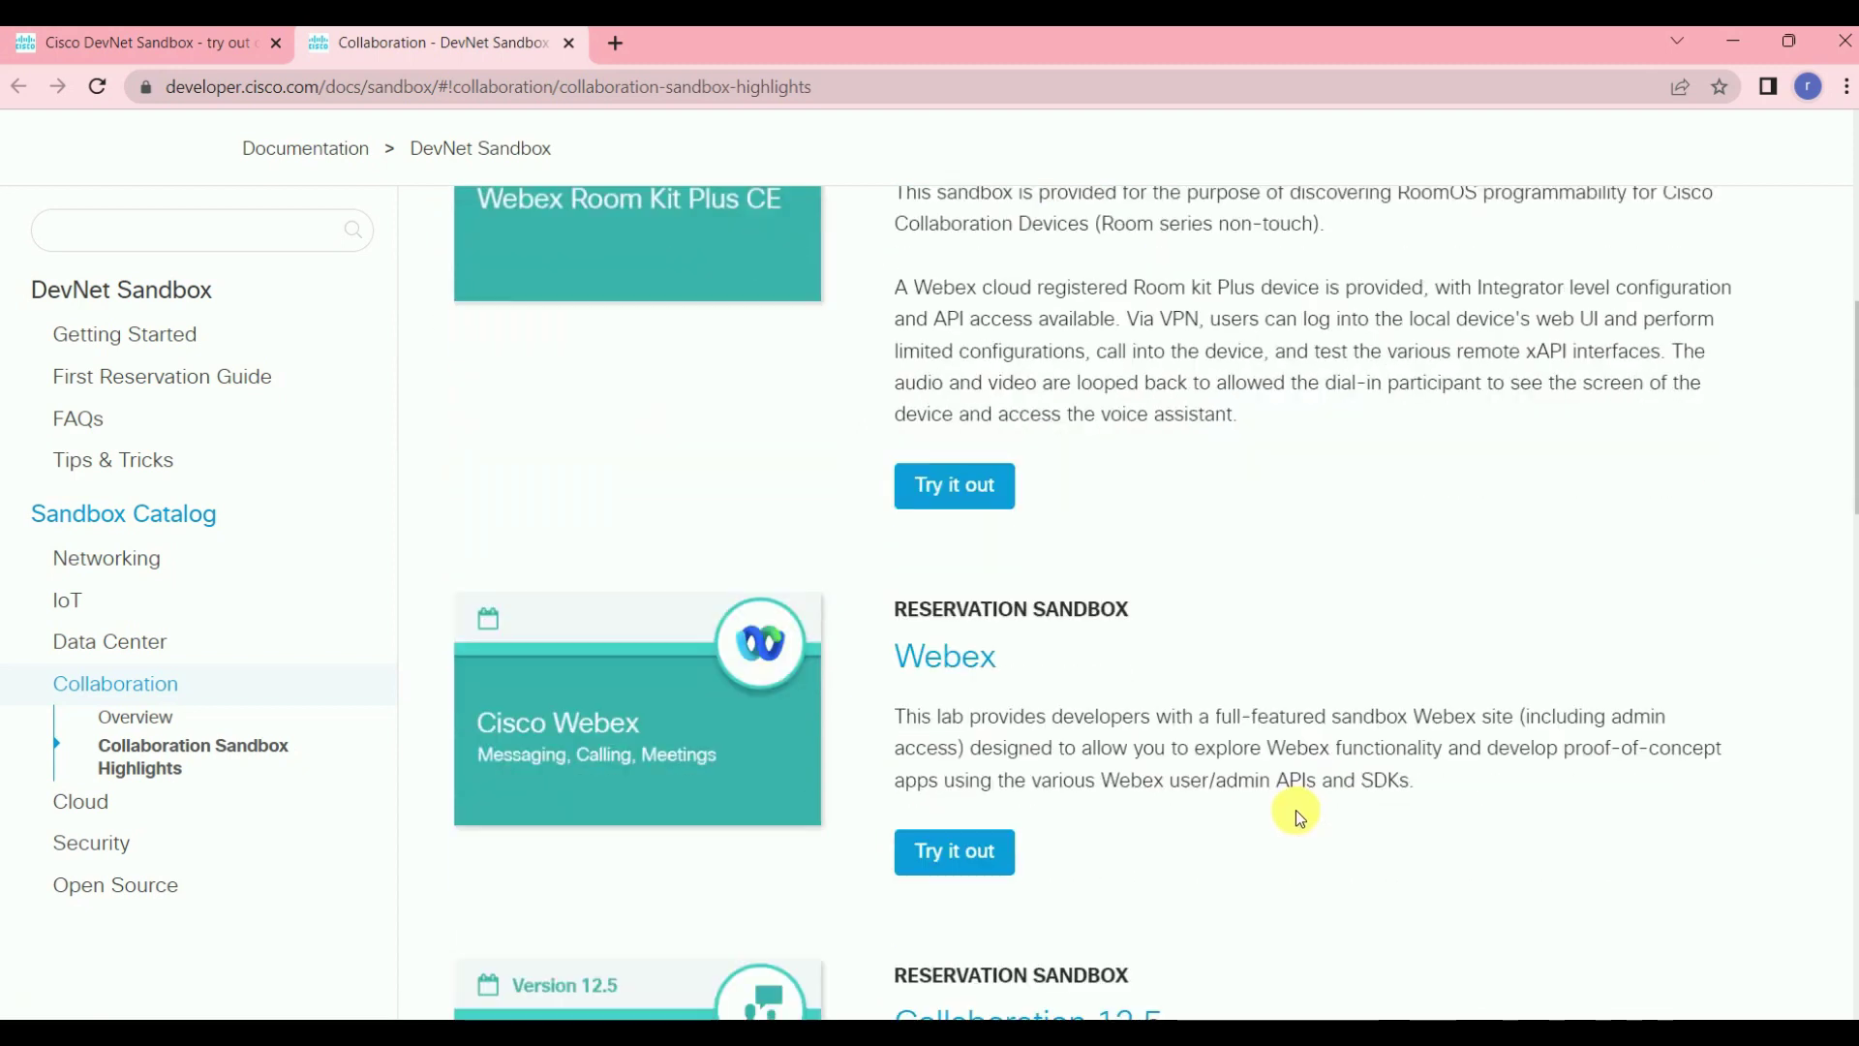
scroll(1294, 808, "down", 3)
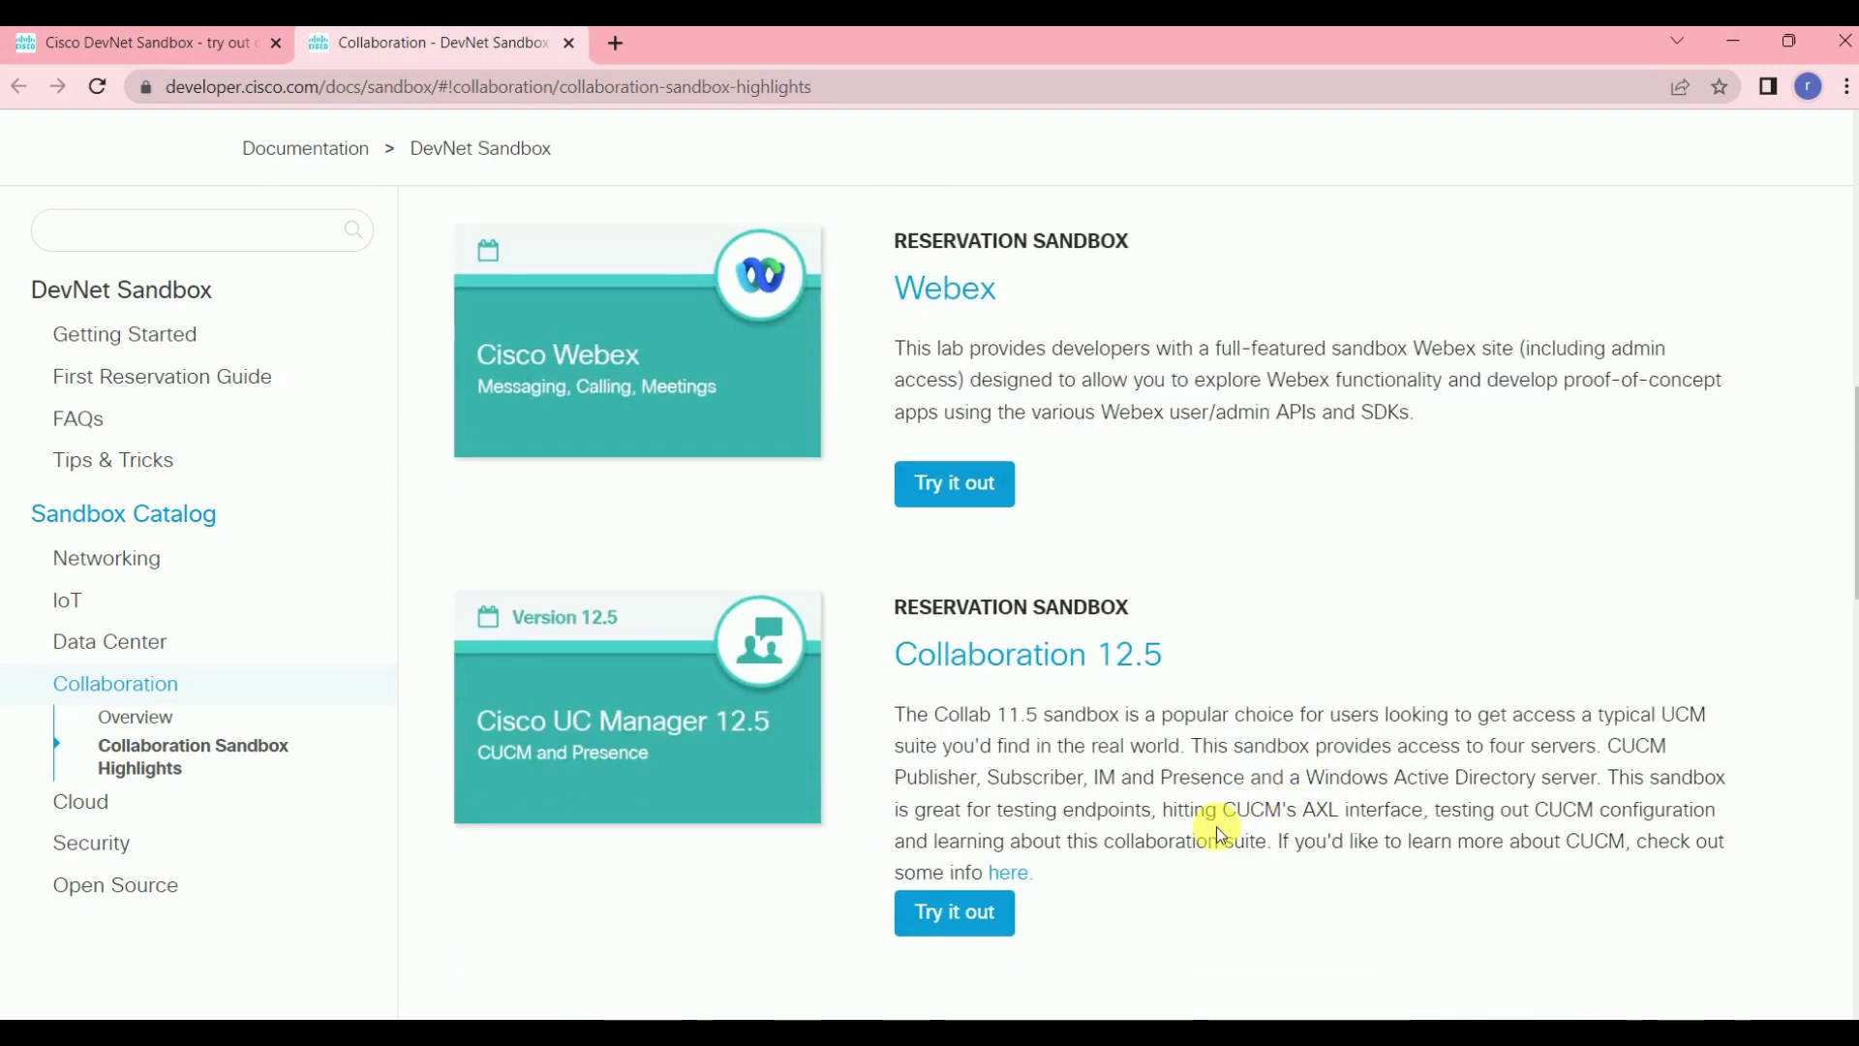
scroll(1216, 827, "down", 3)
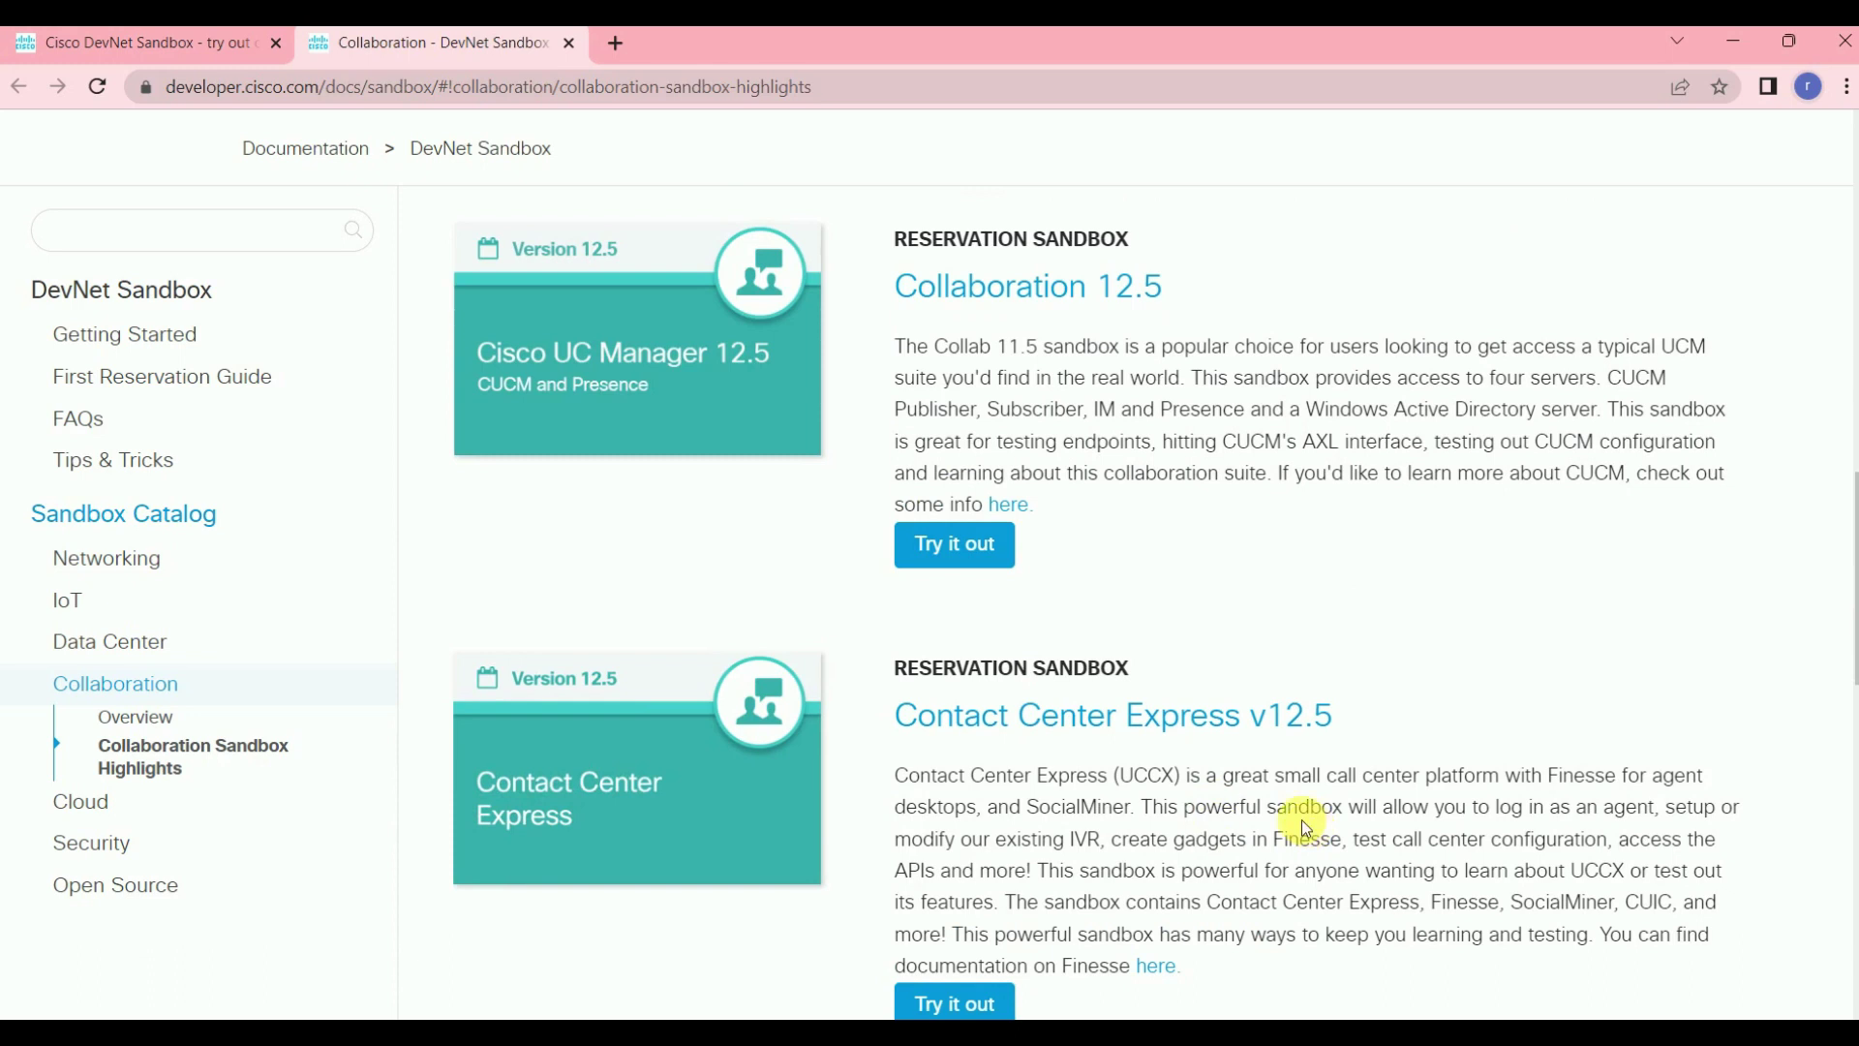
scroll(1301, 819, "down", 4)
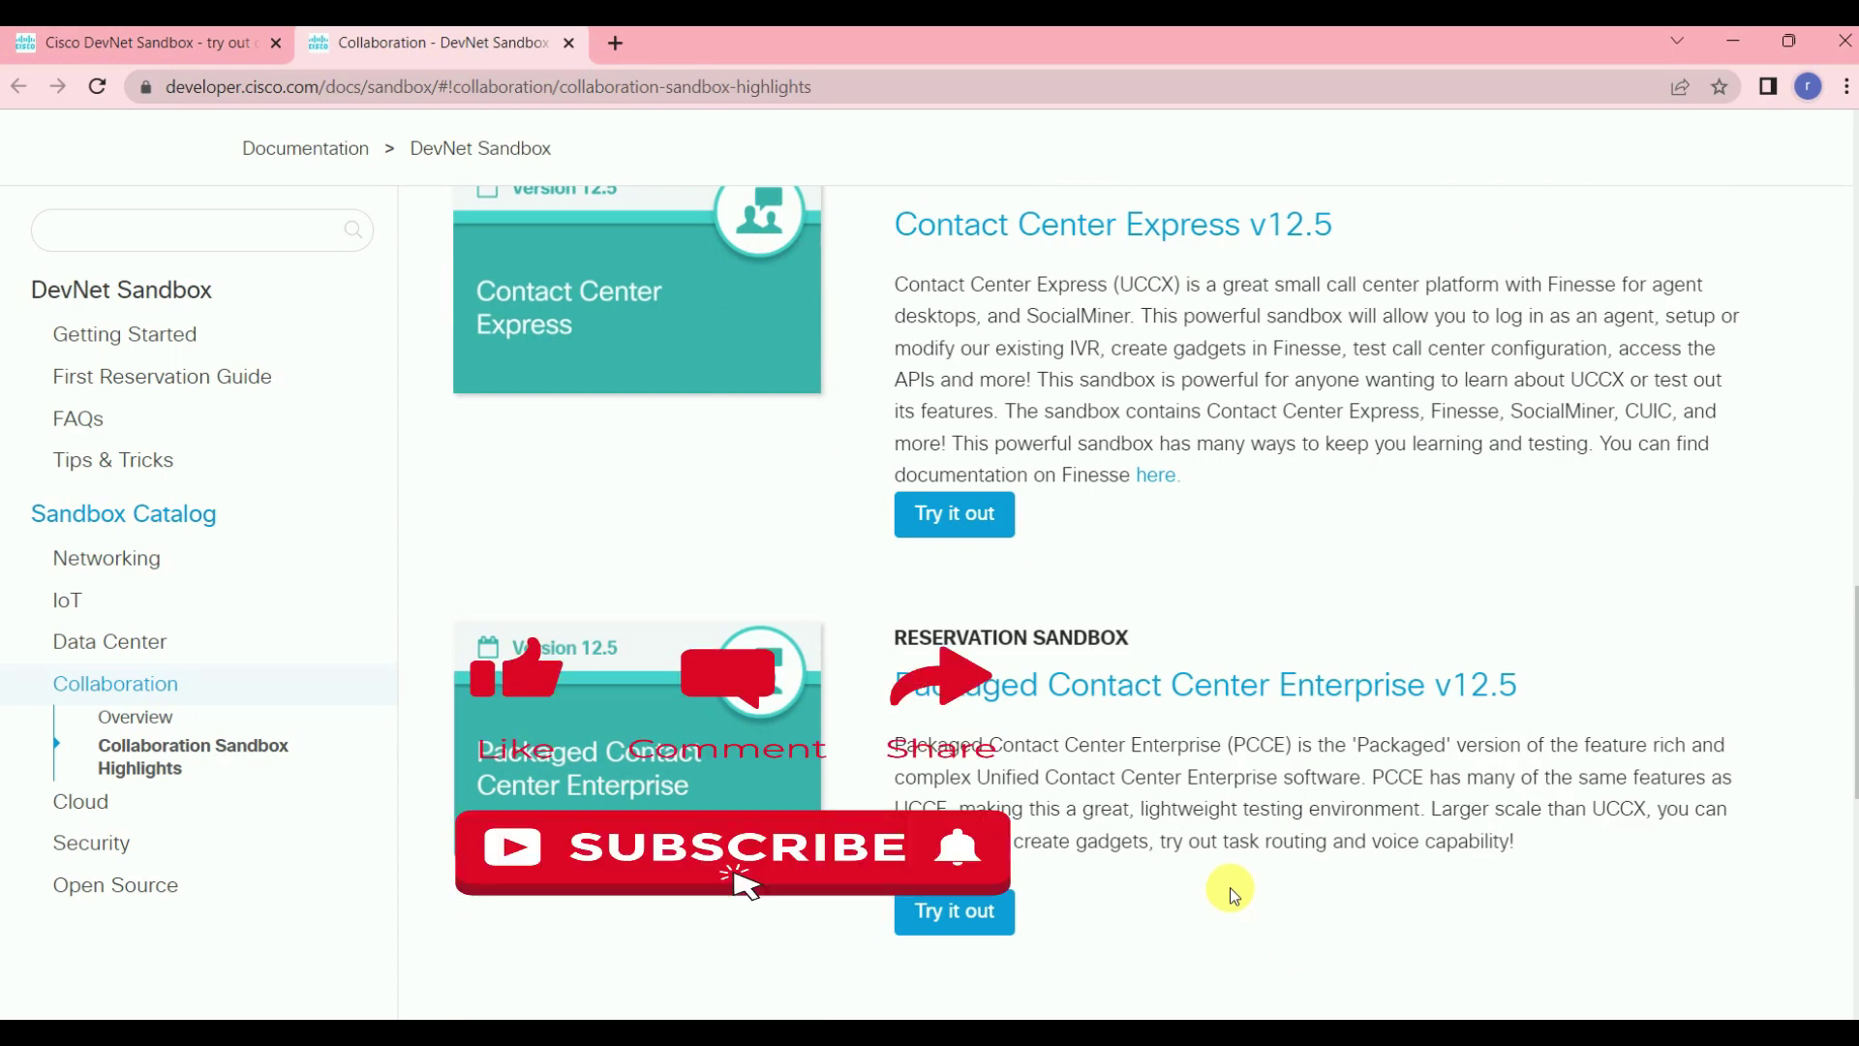
scroll(1230, 887, "up", 4)
scroll(1329, 774, "up", 6)
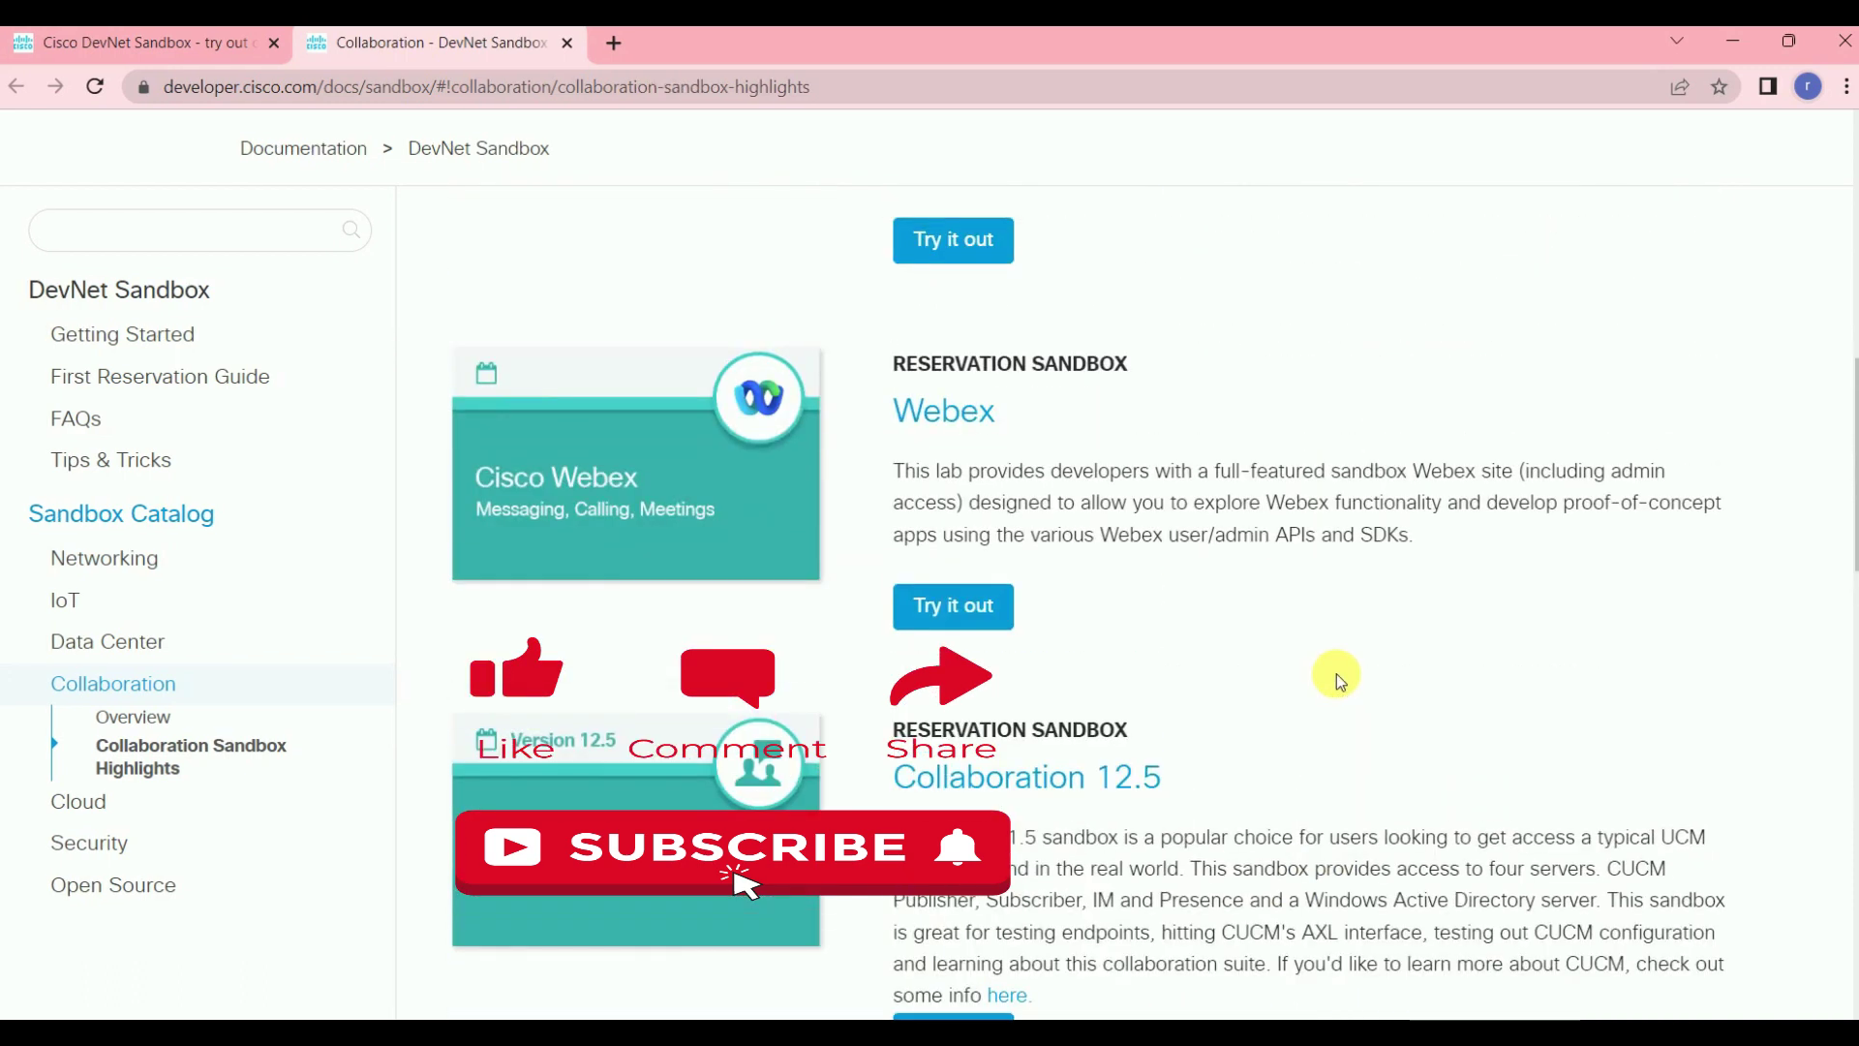
scroll(1322, 702, "up", 5)
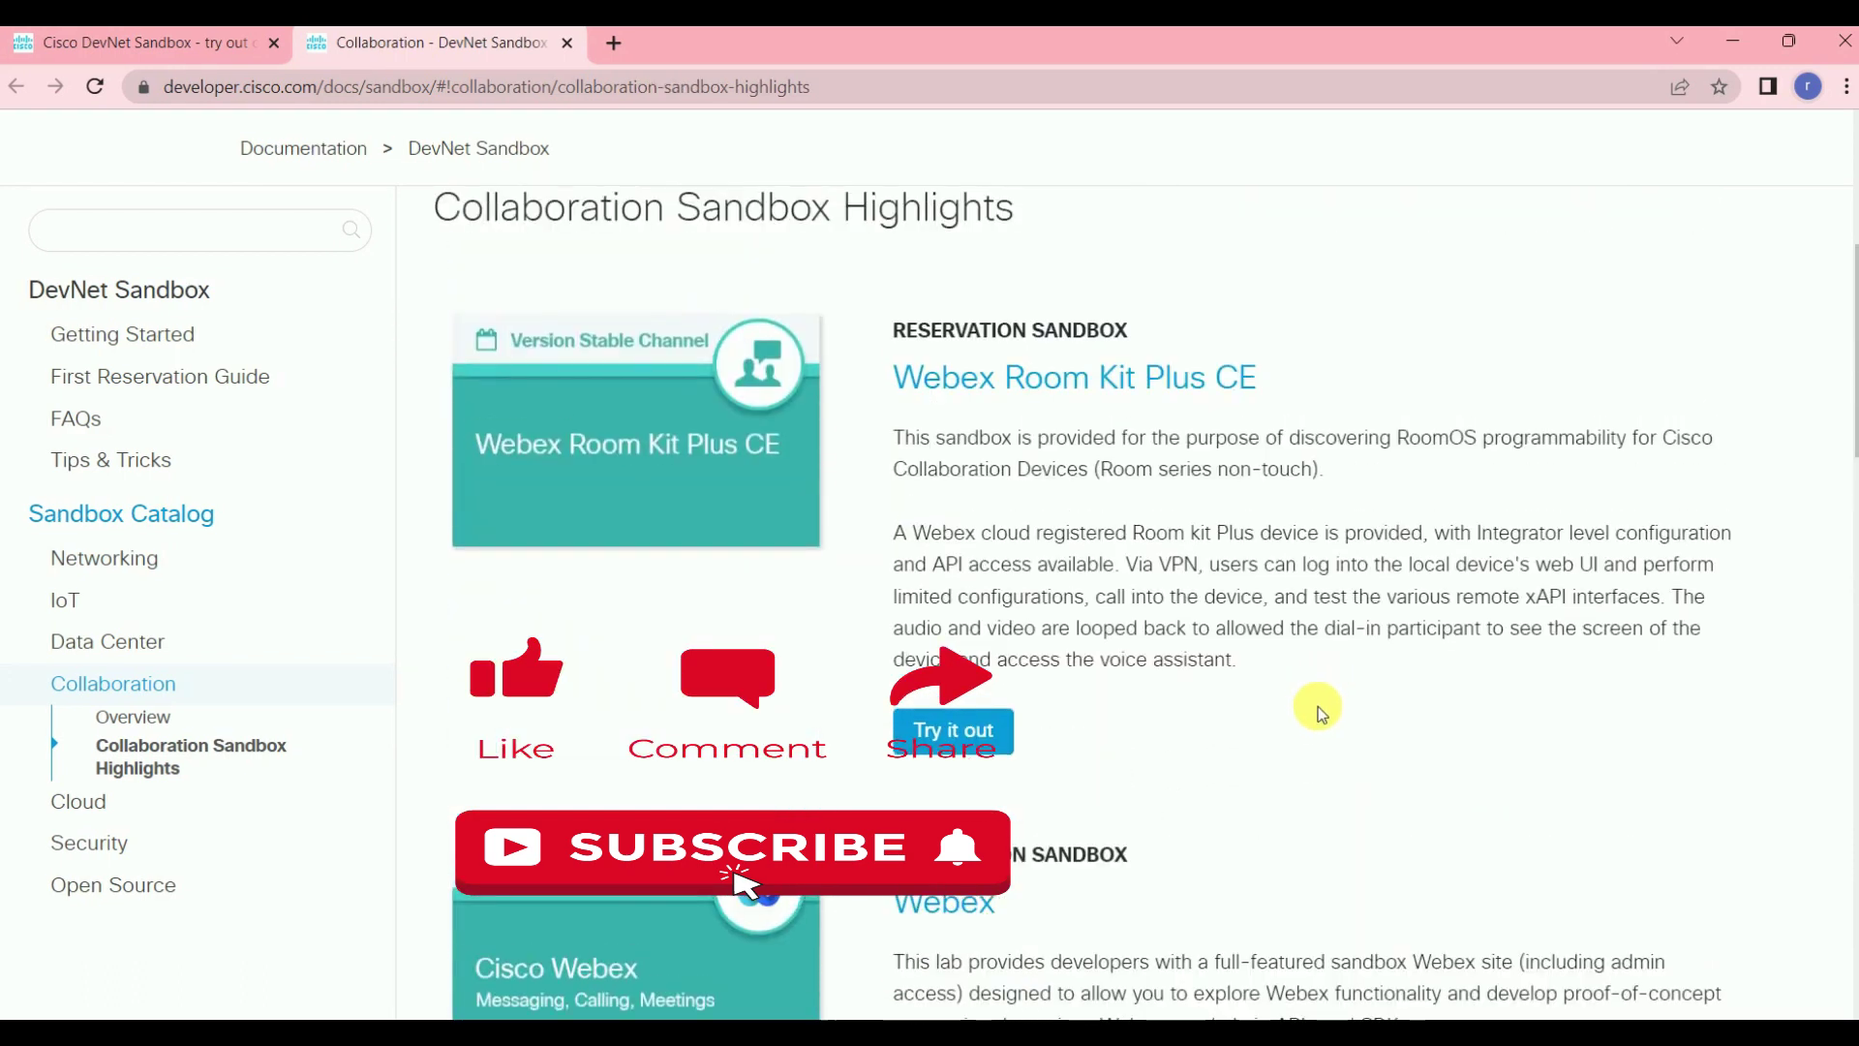
scroll(1318, 712, "down", 6)
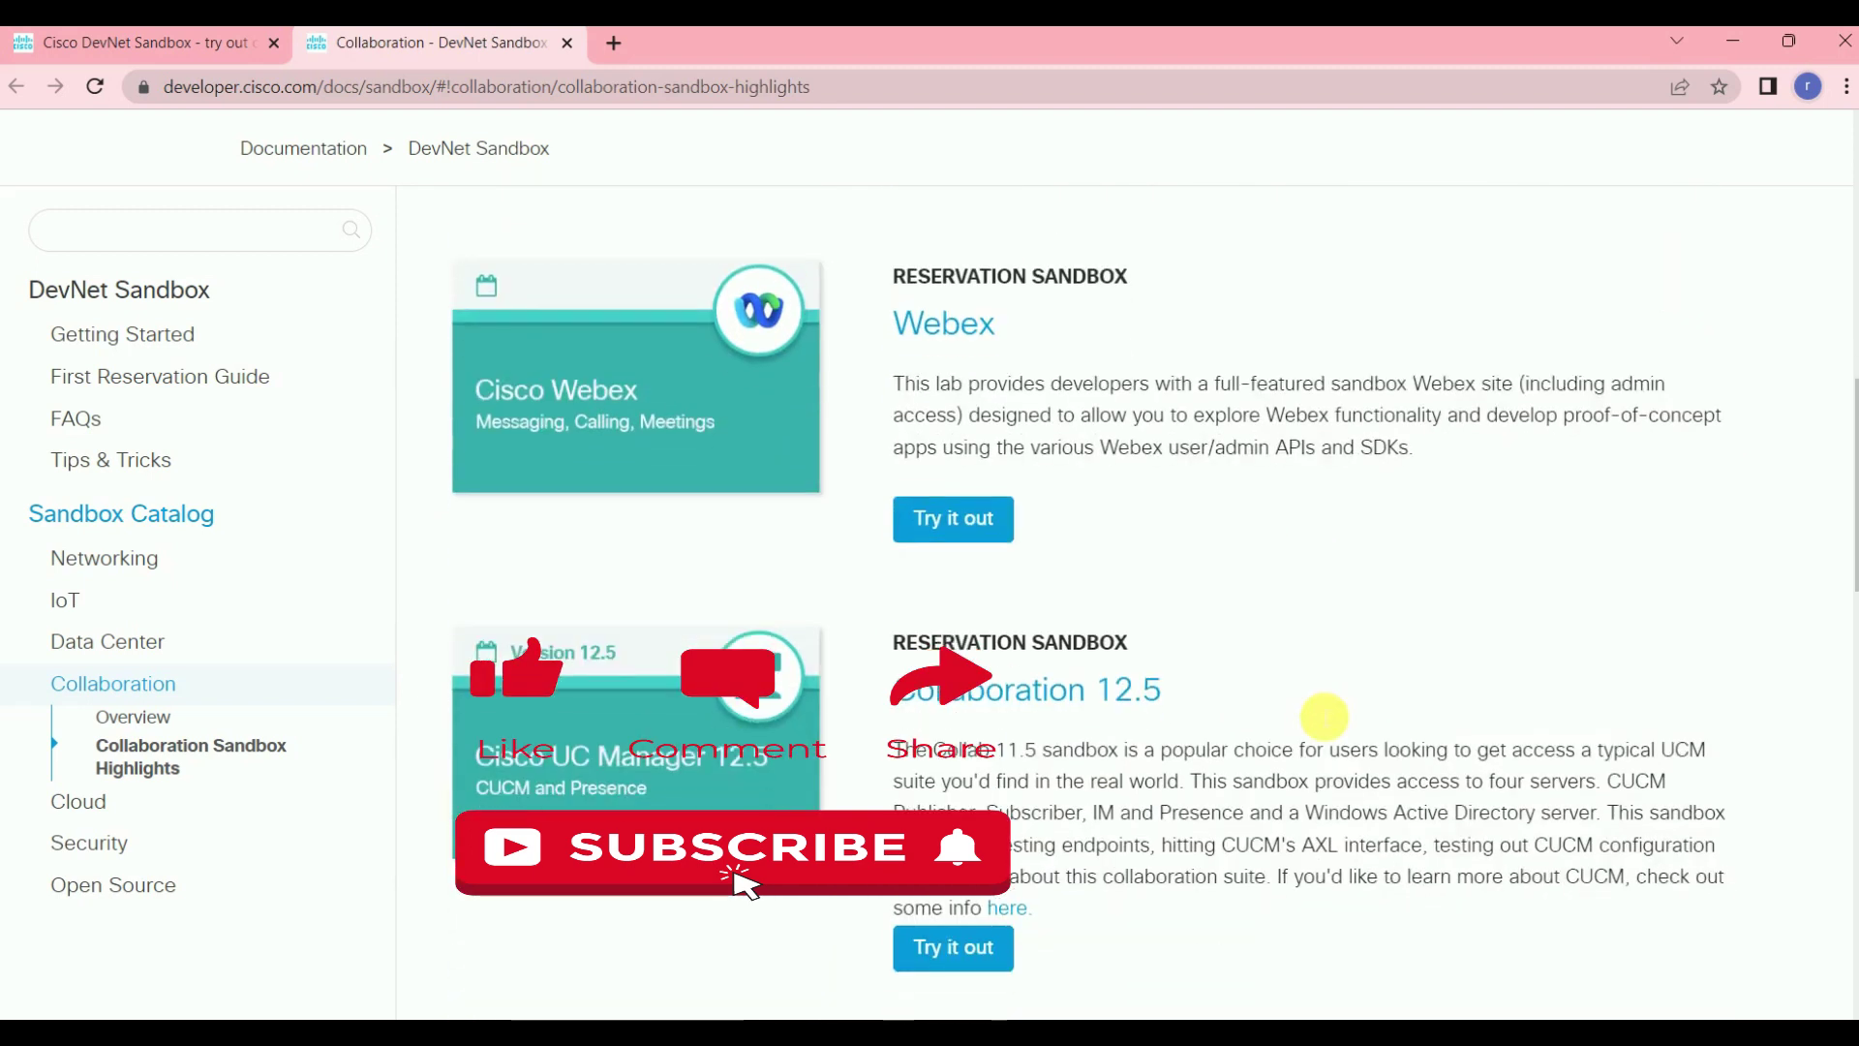
scroll(1321, 716, "down", 3)
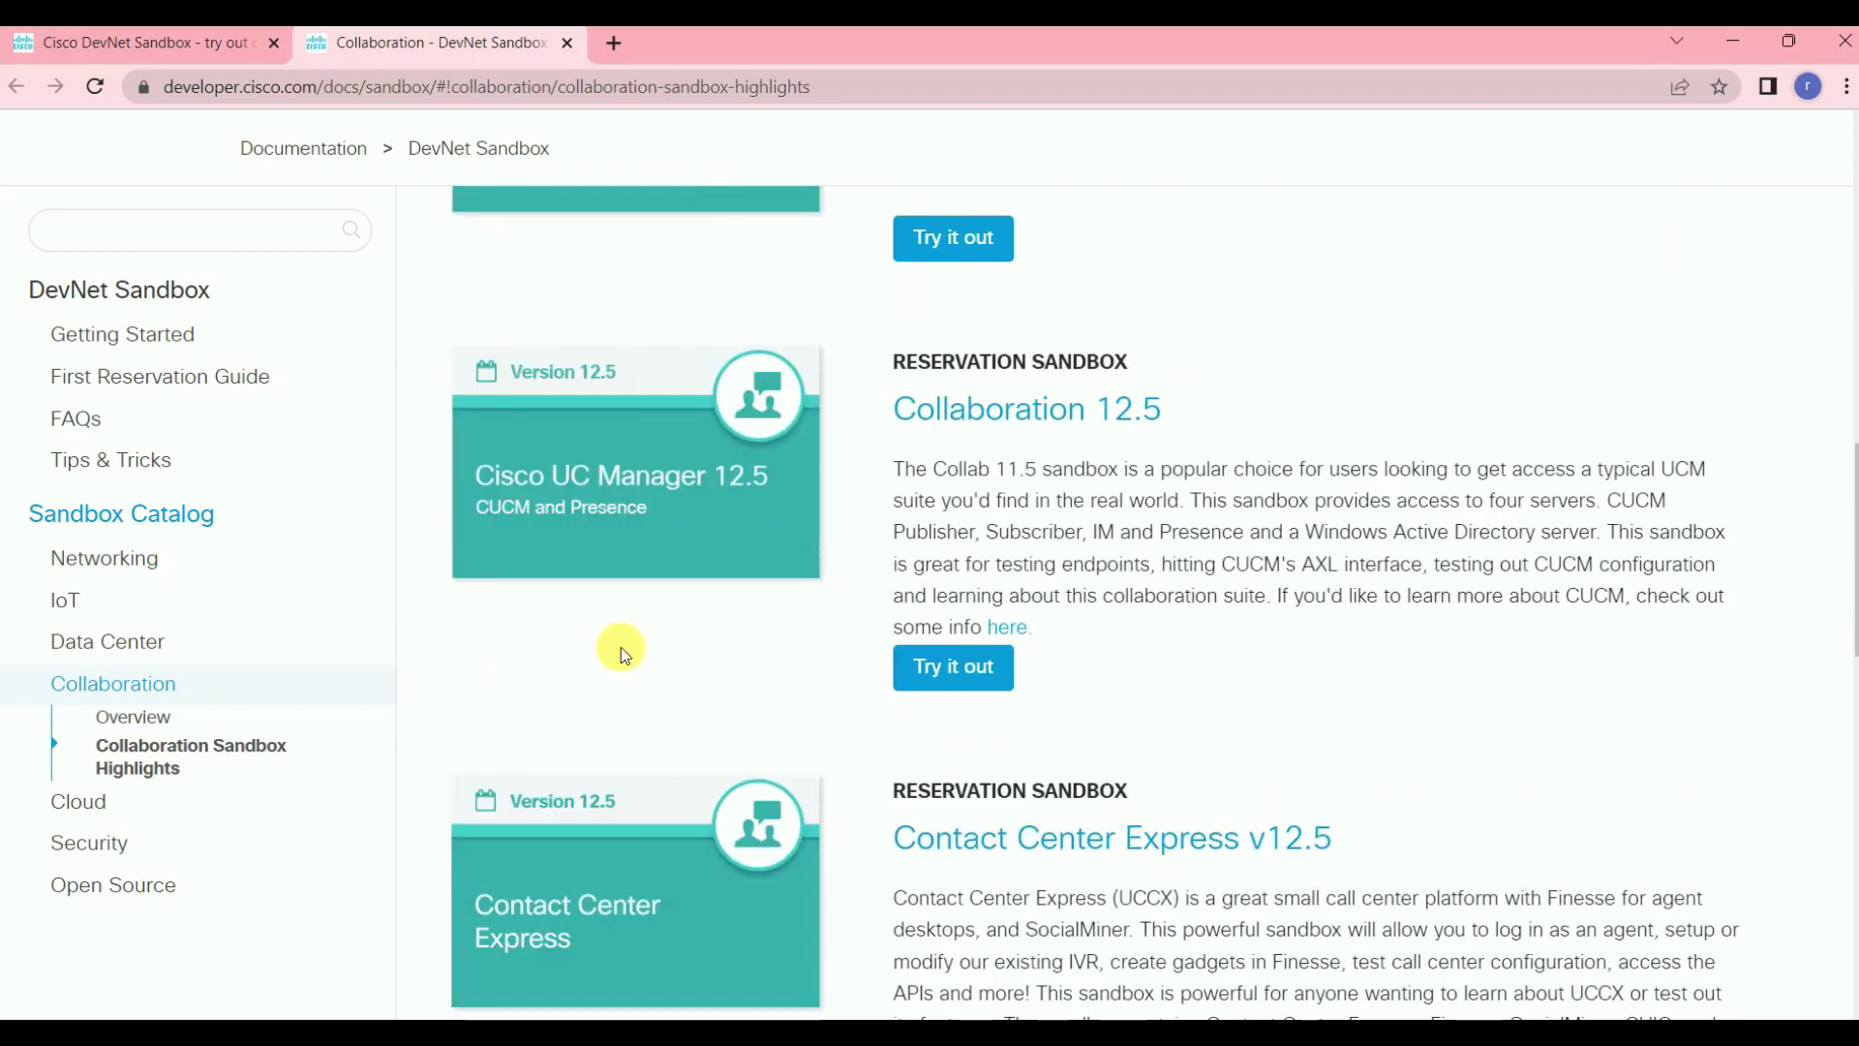
left_click(1169, 417)
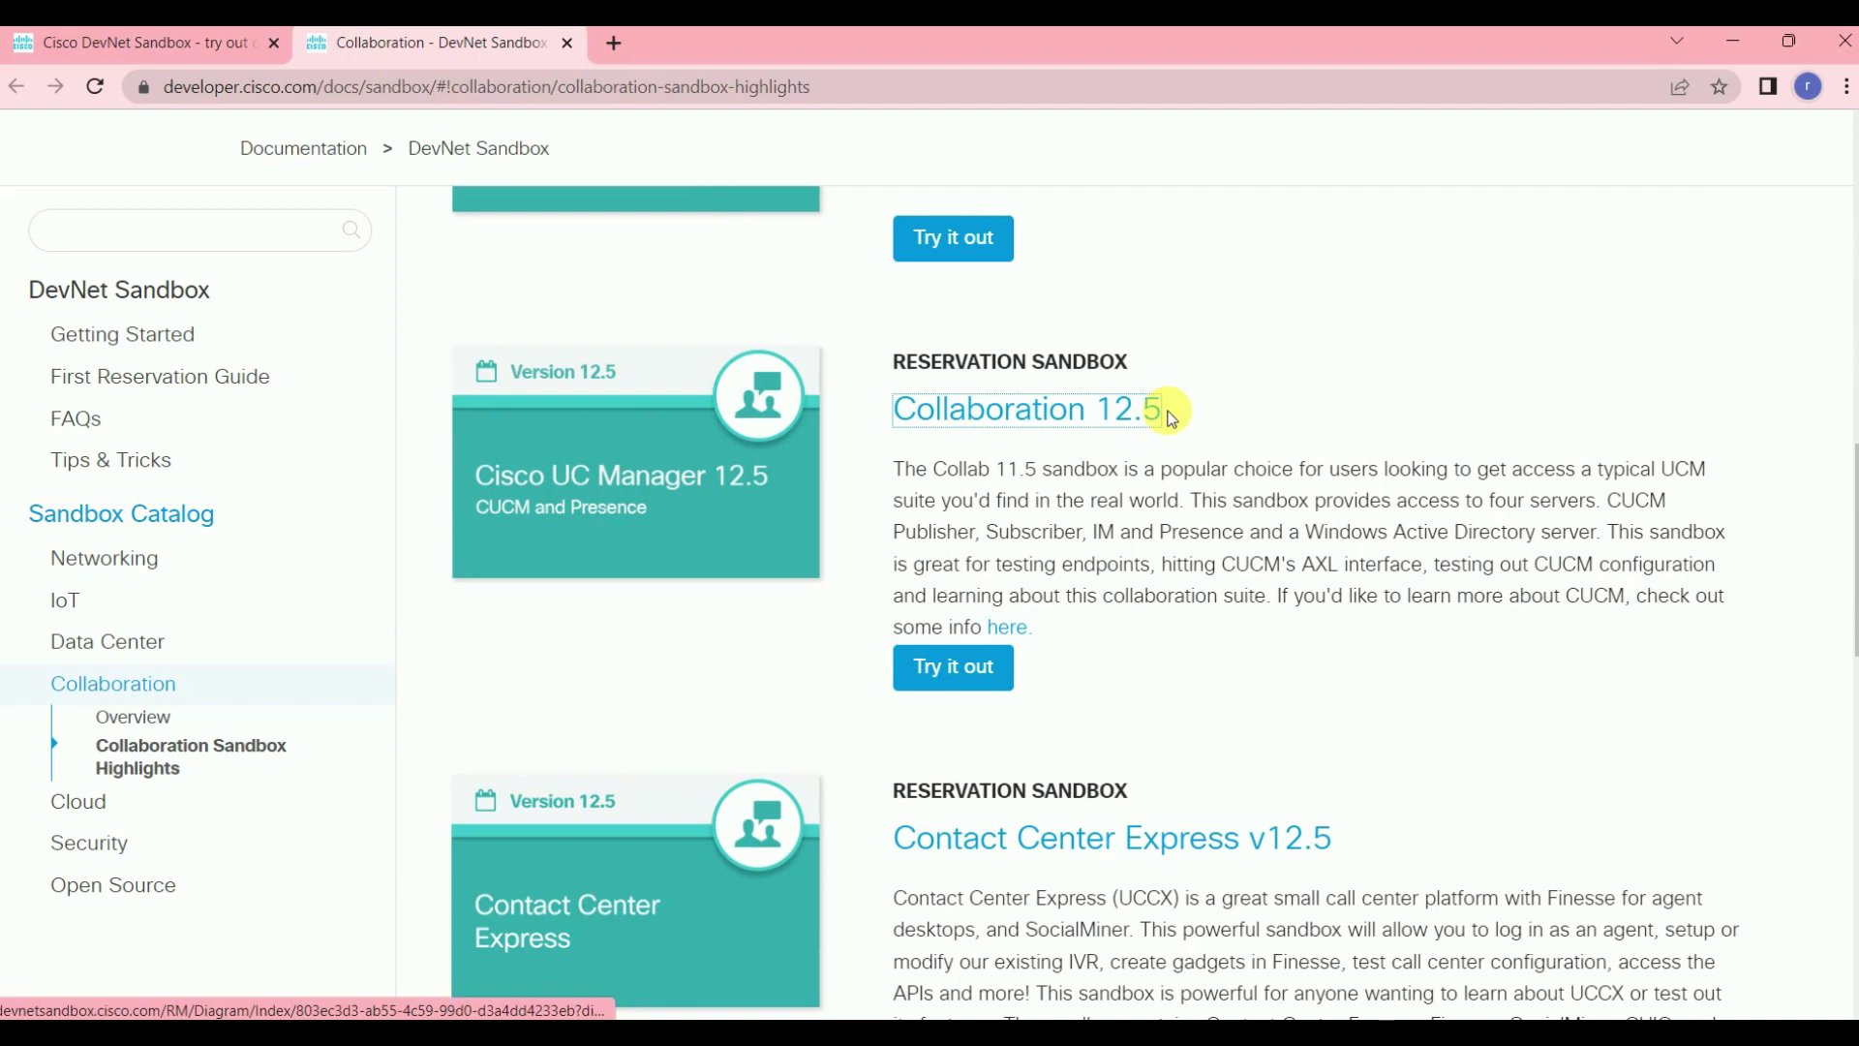
left_click(959, 666)
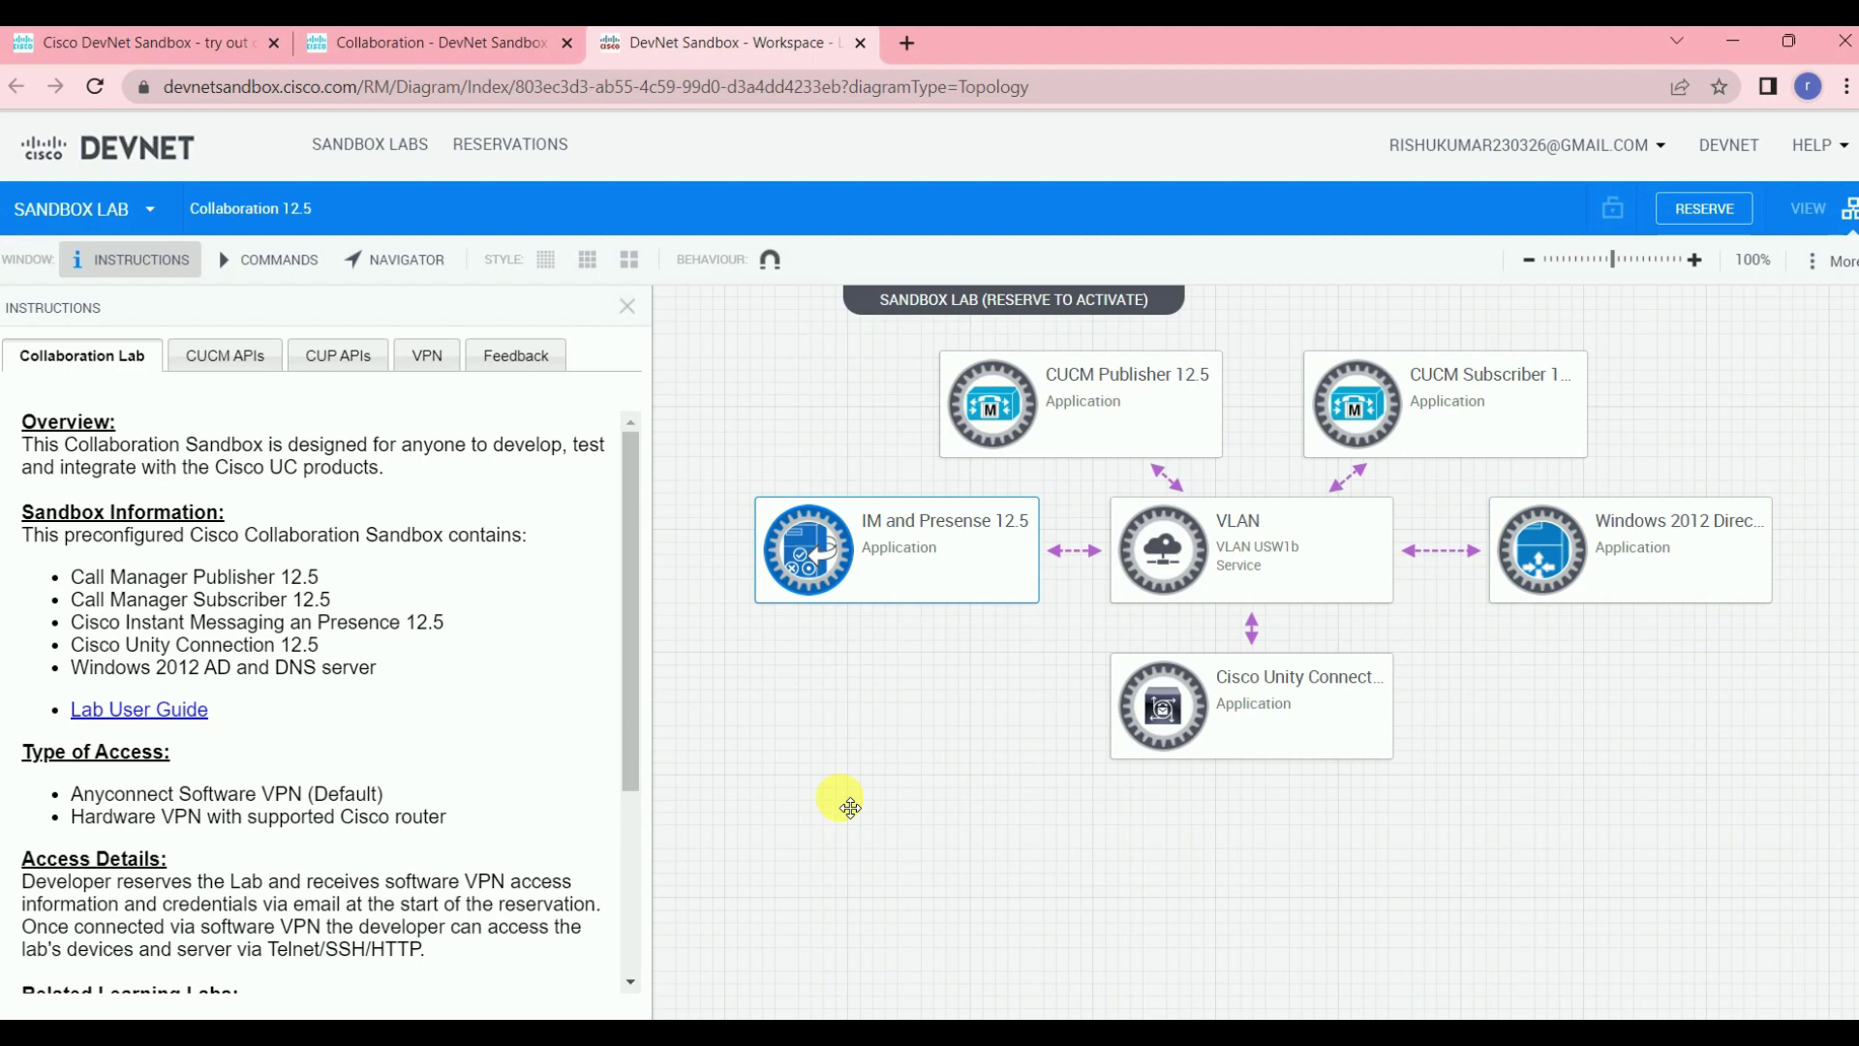
left_click(1516, 431)
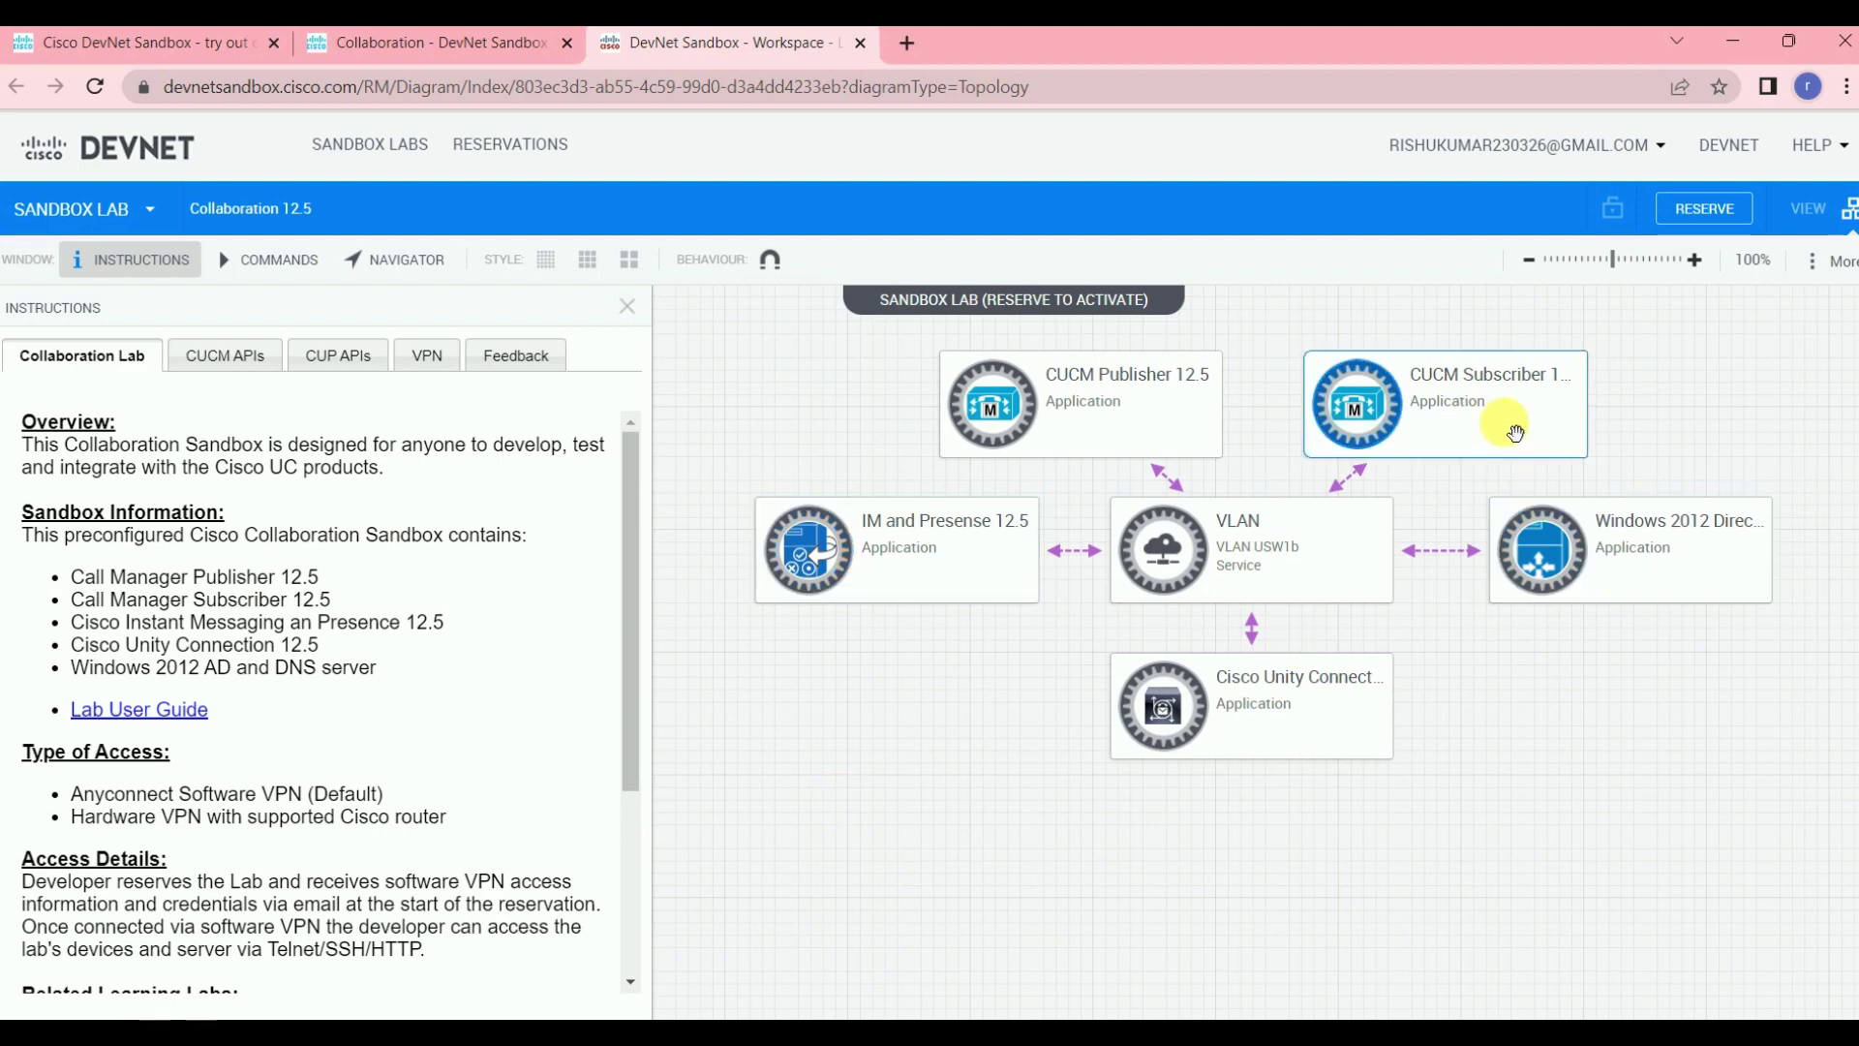
left_click(954, 569)
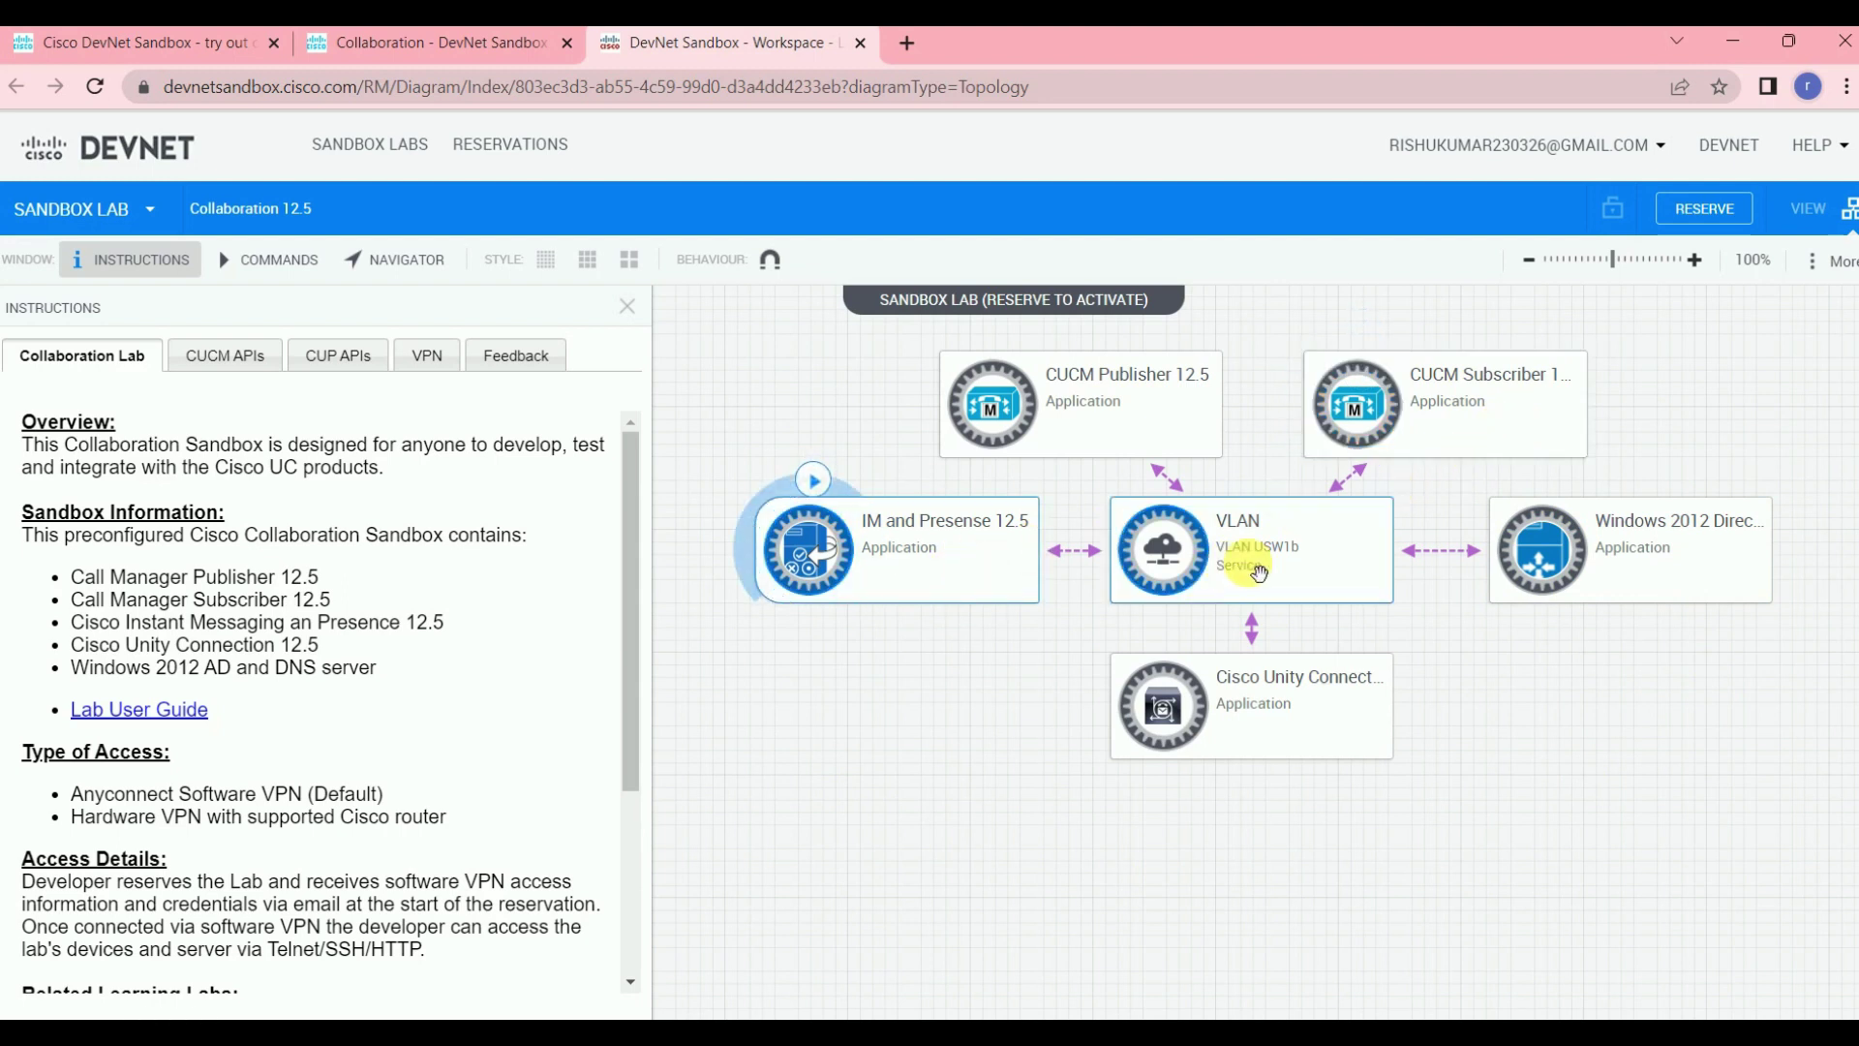
left_click(1278, 569)
left_click(1641, 583)
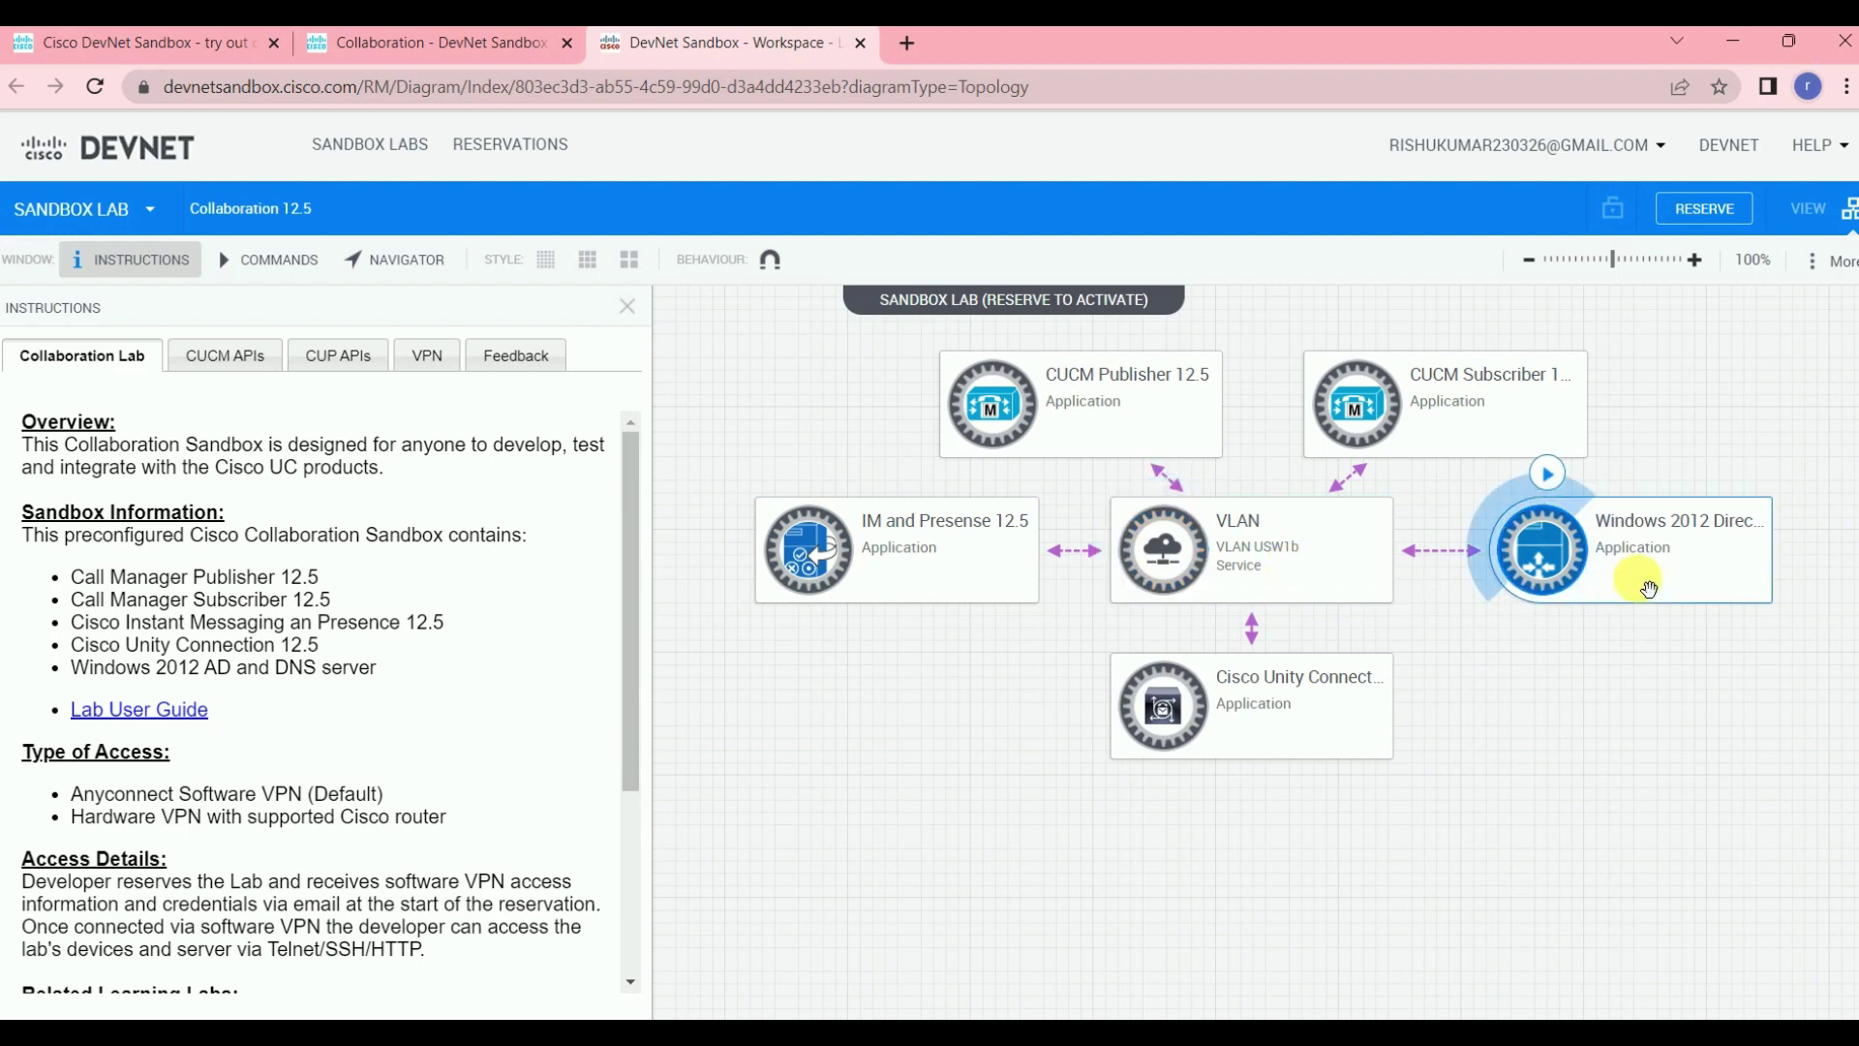
left_click(1268, 747)
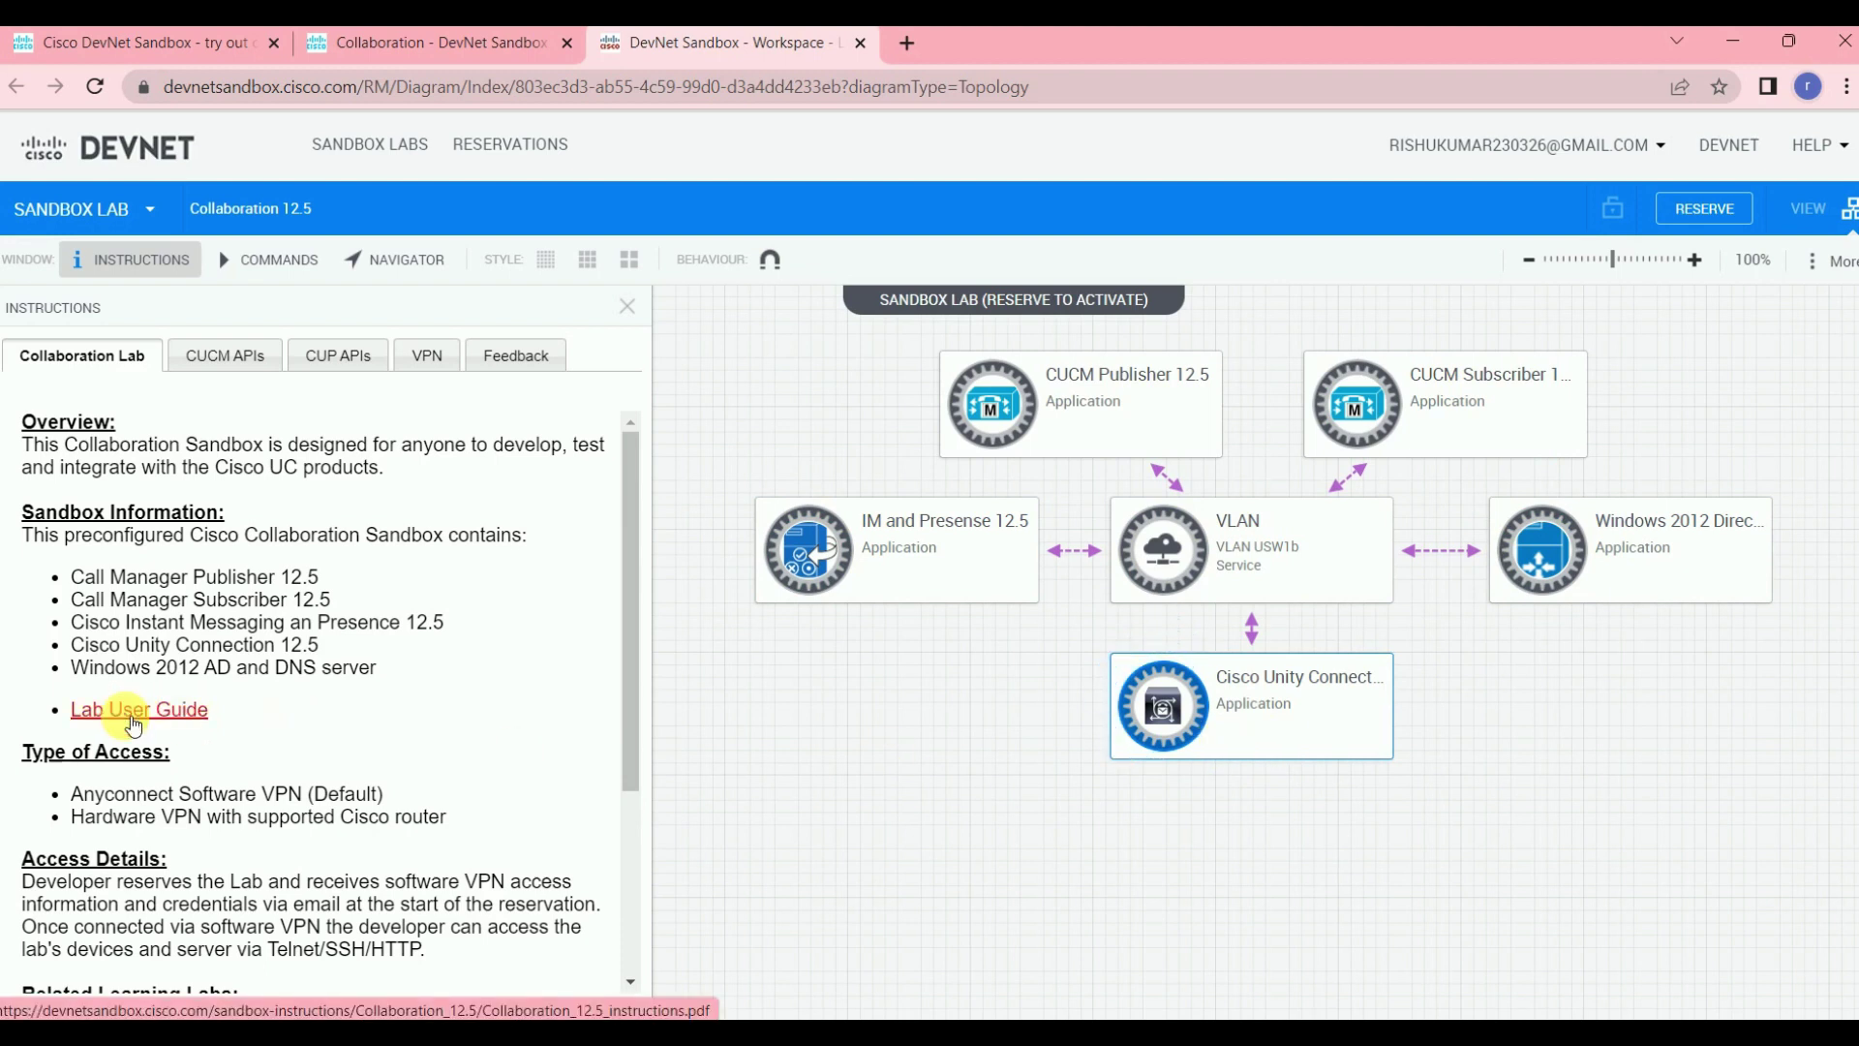
- Open the Lab User Guide PDF and go to page 10's lab addresses and logins
left_click(133, 723)
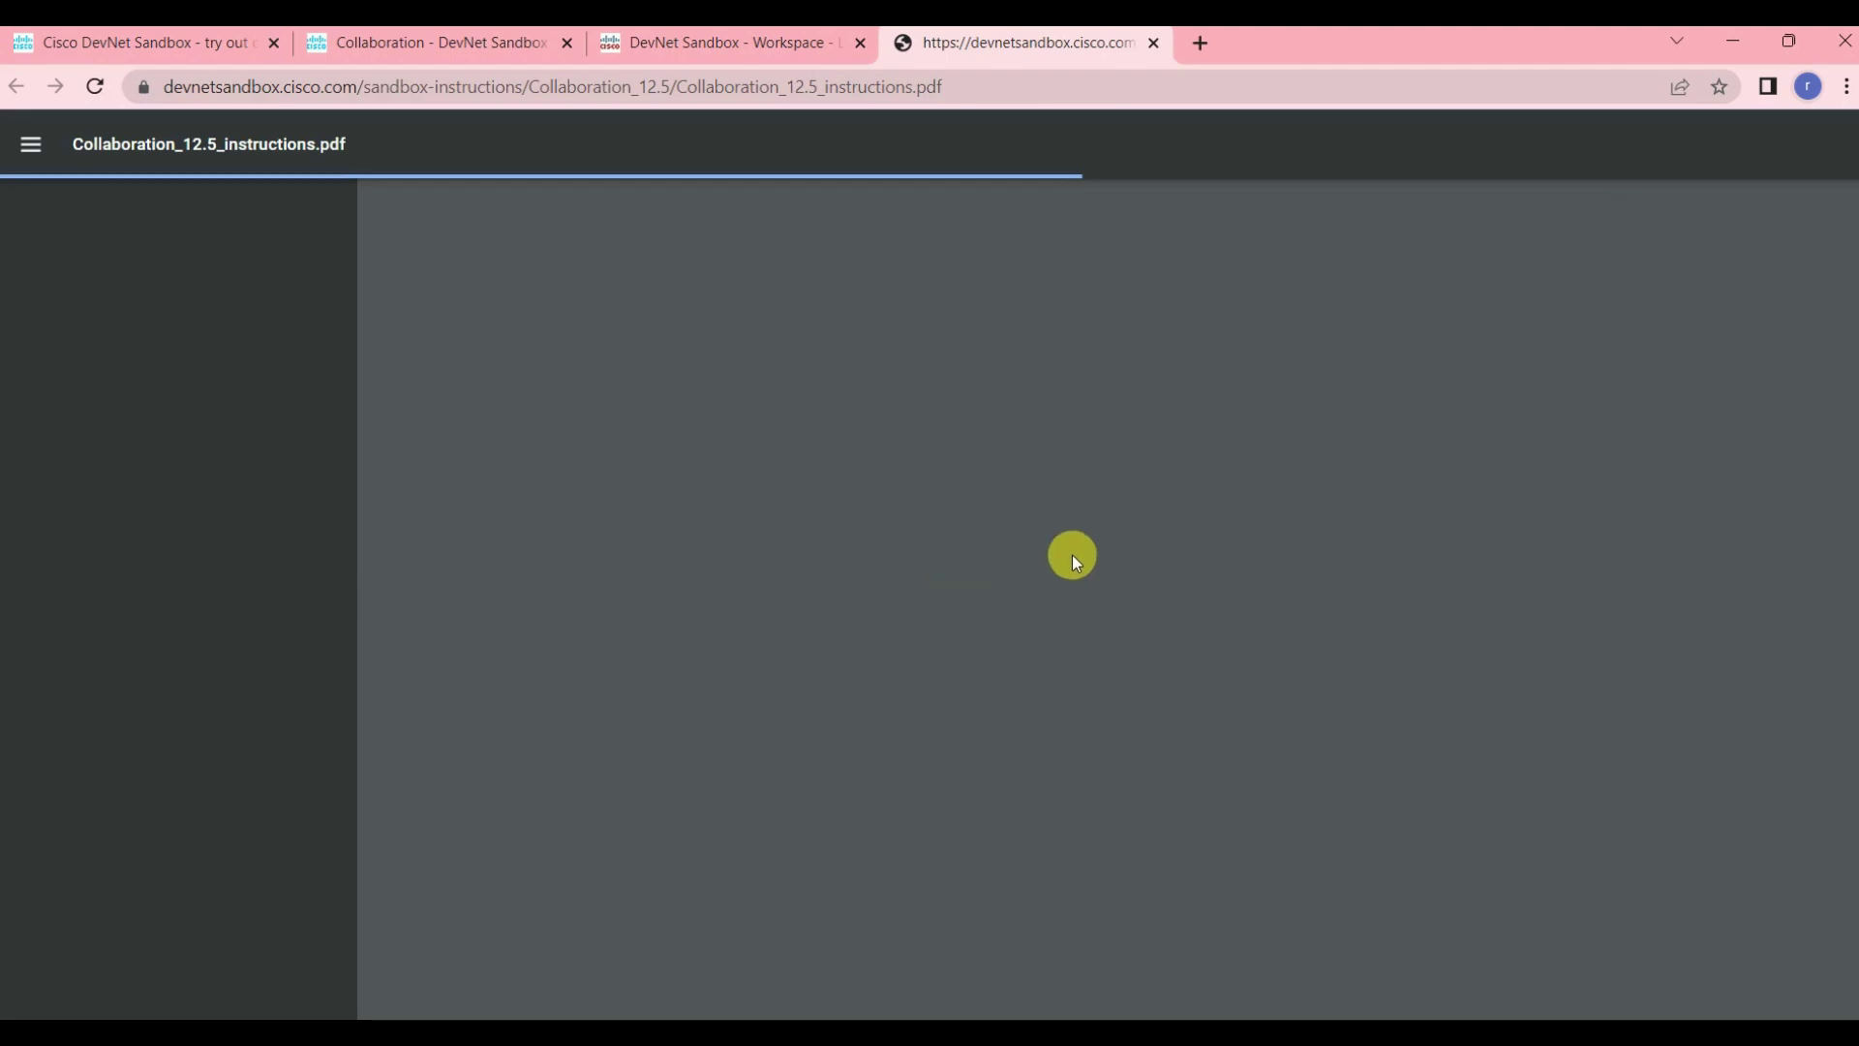
scroll(1094, 578, "down", 1)
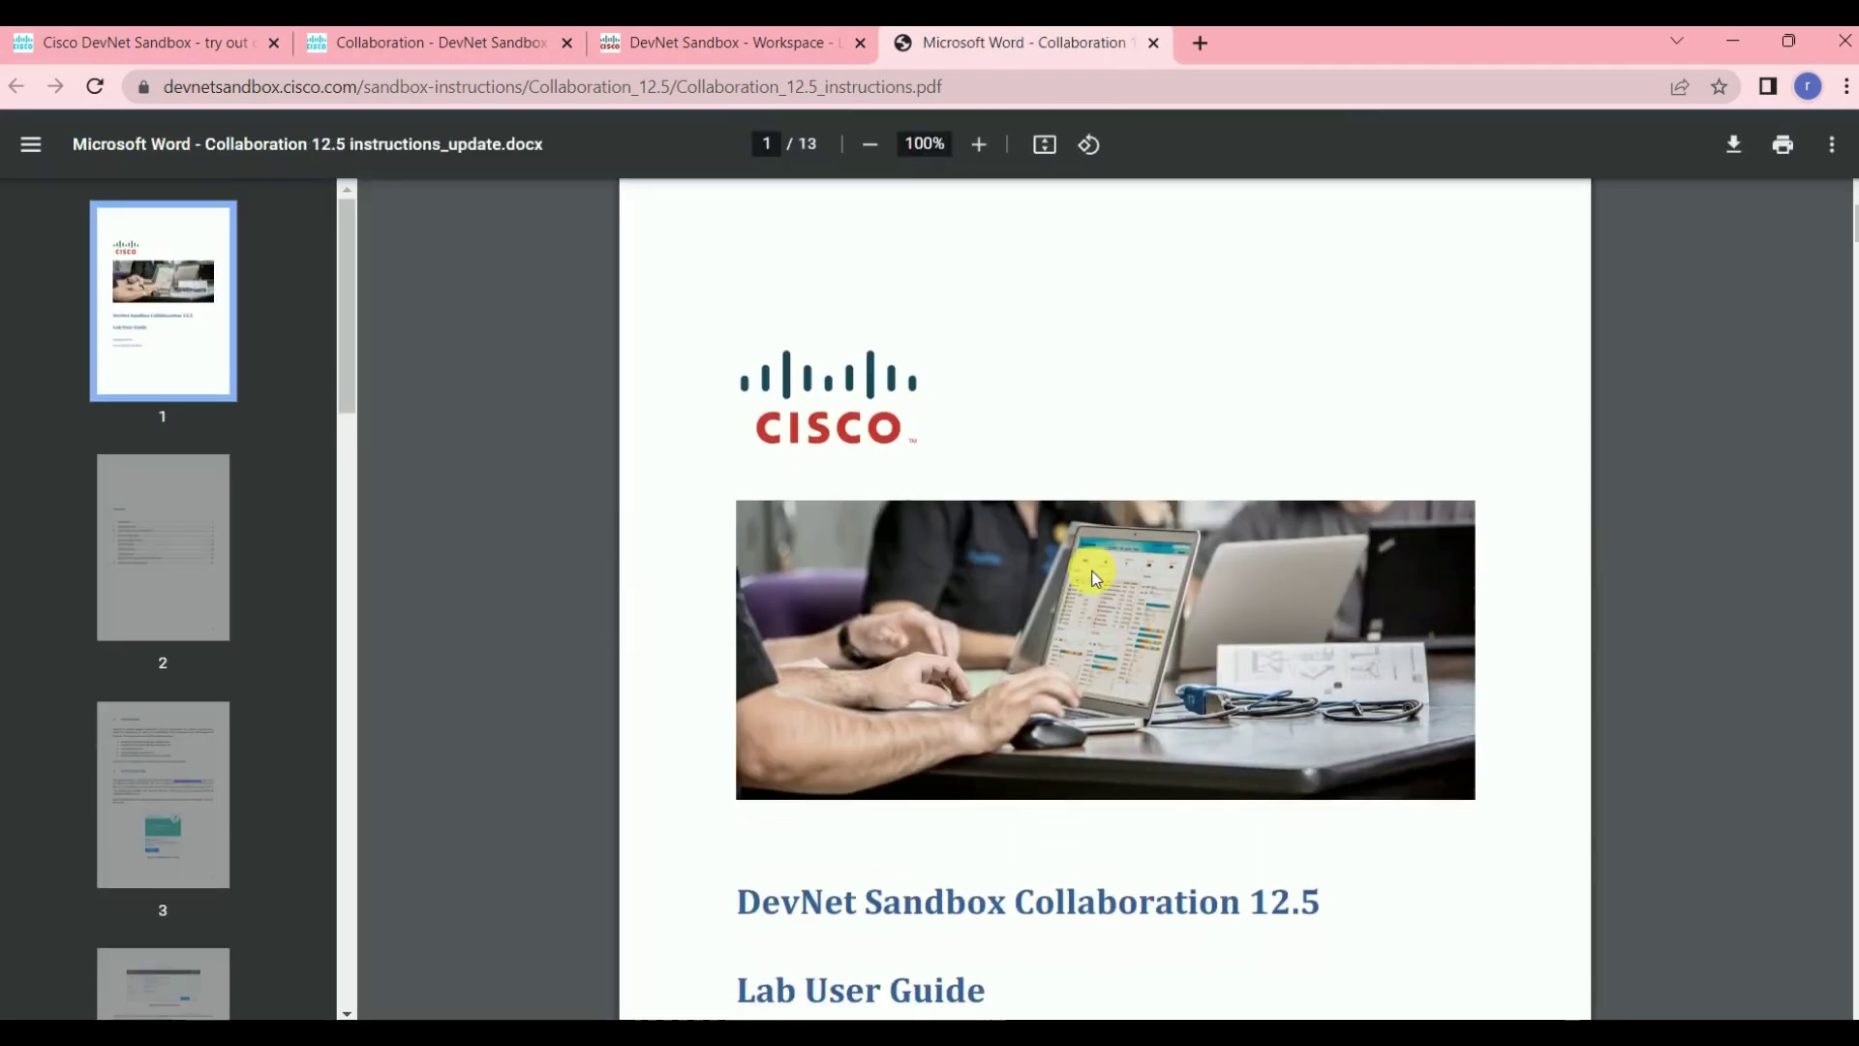
scroll(1095, 578, "down", 5)
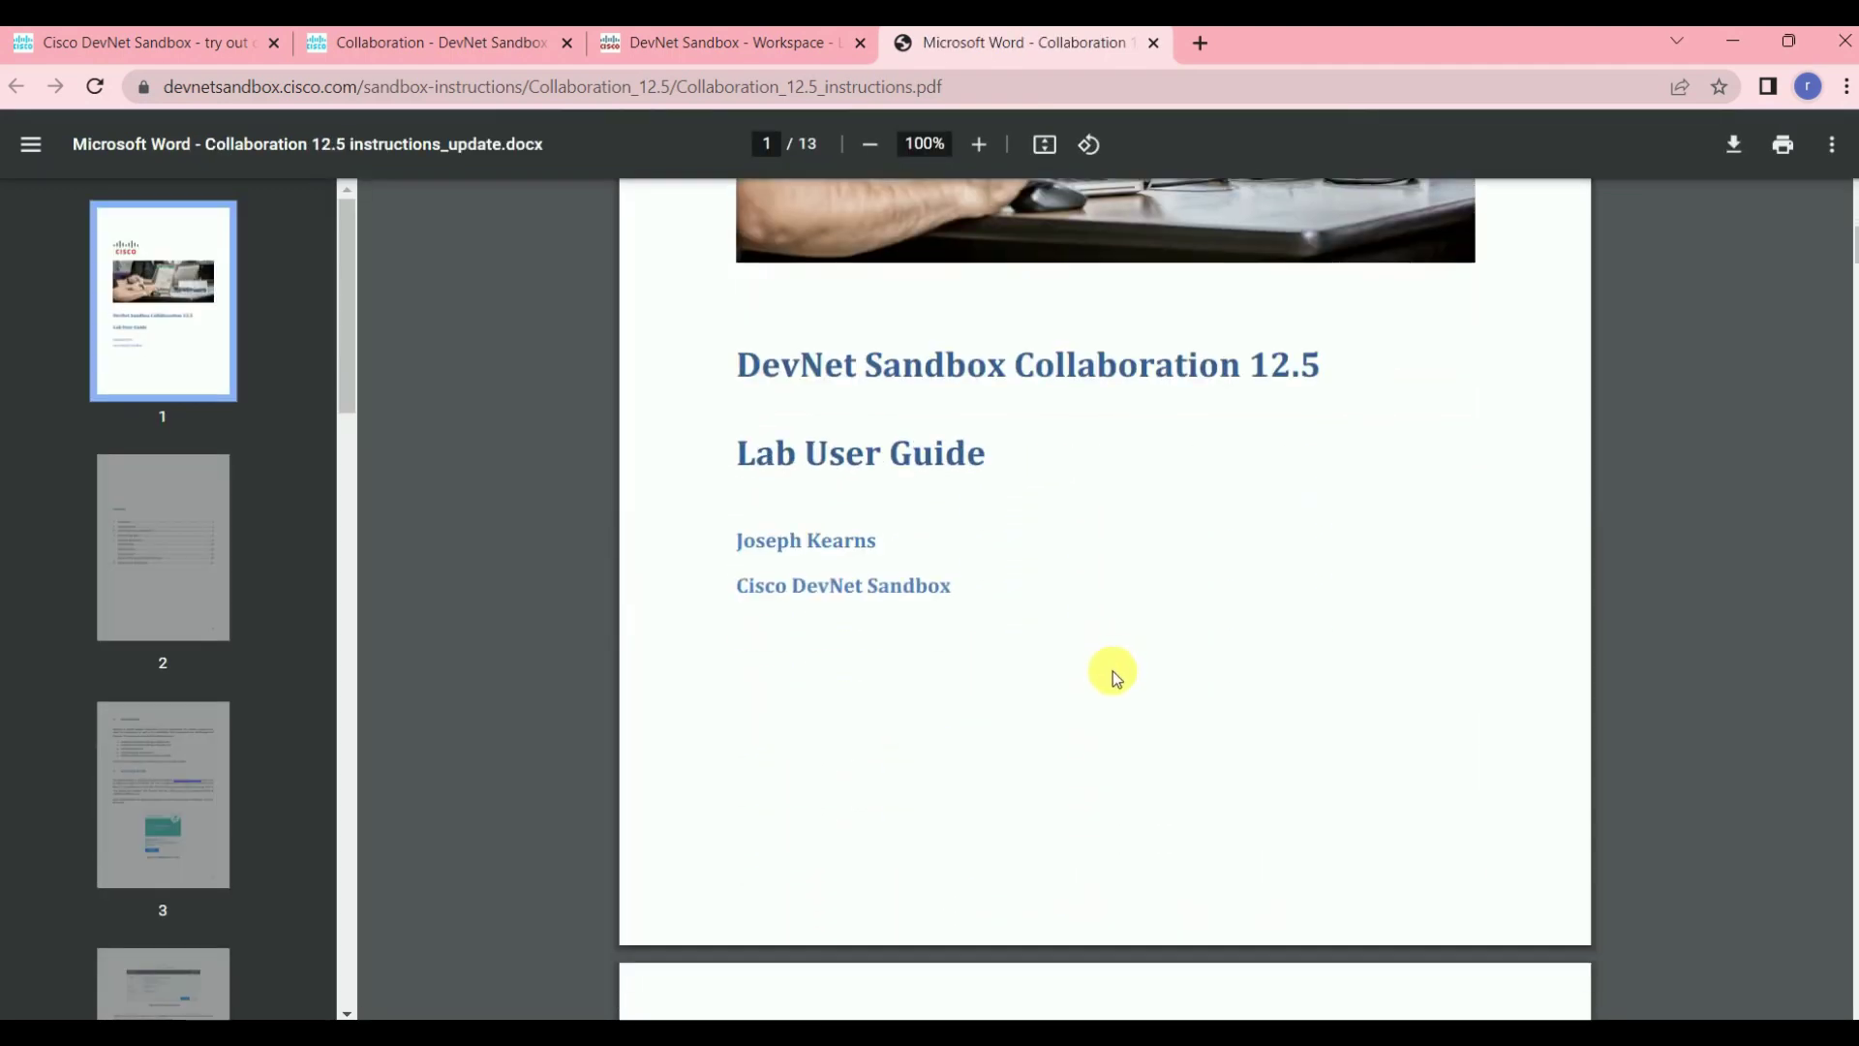
scroll(1113, 673, "down", 10)
scroll(1107, 691, "down", 10)
scroll(1105, 695, "down", 7)
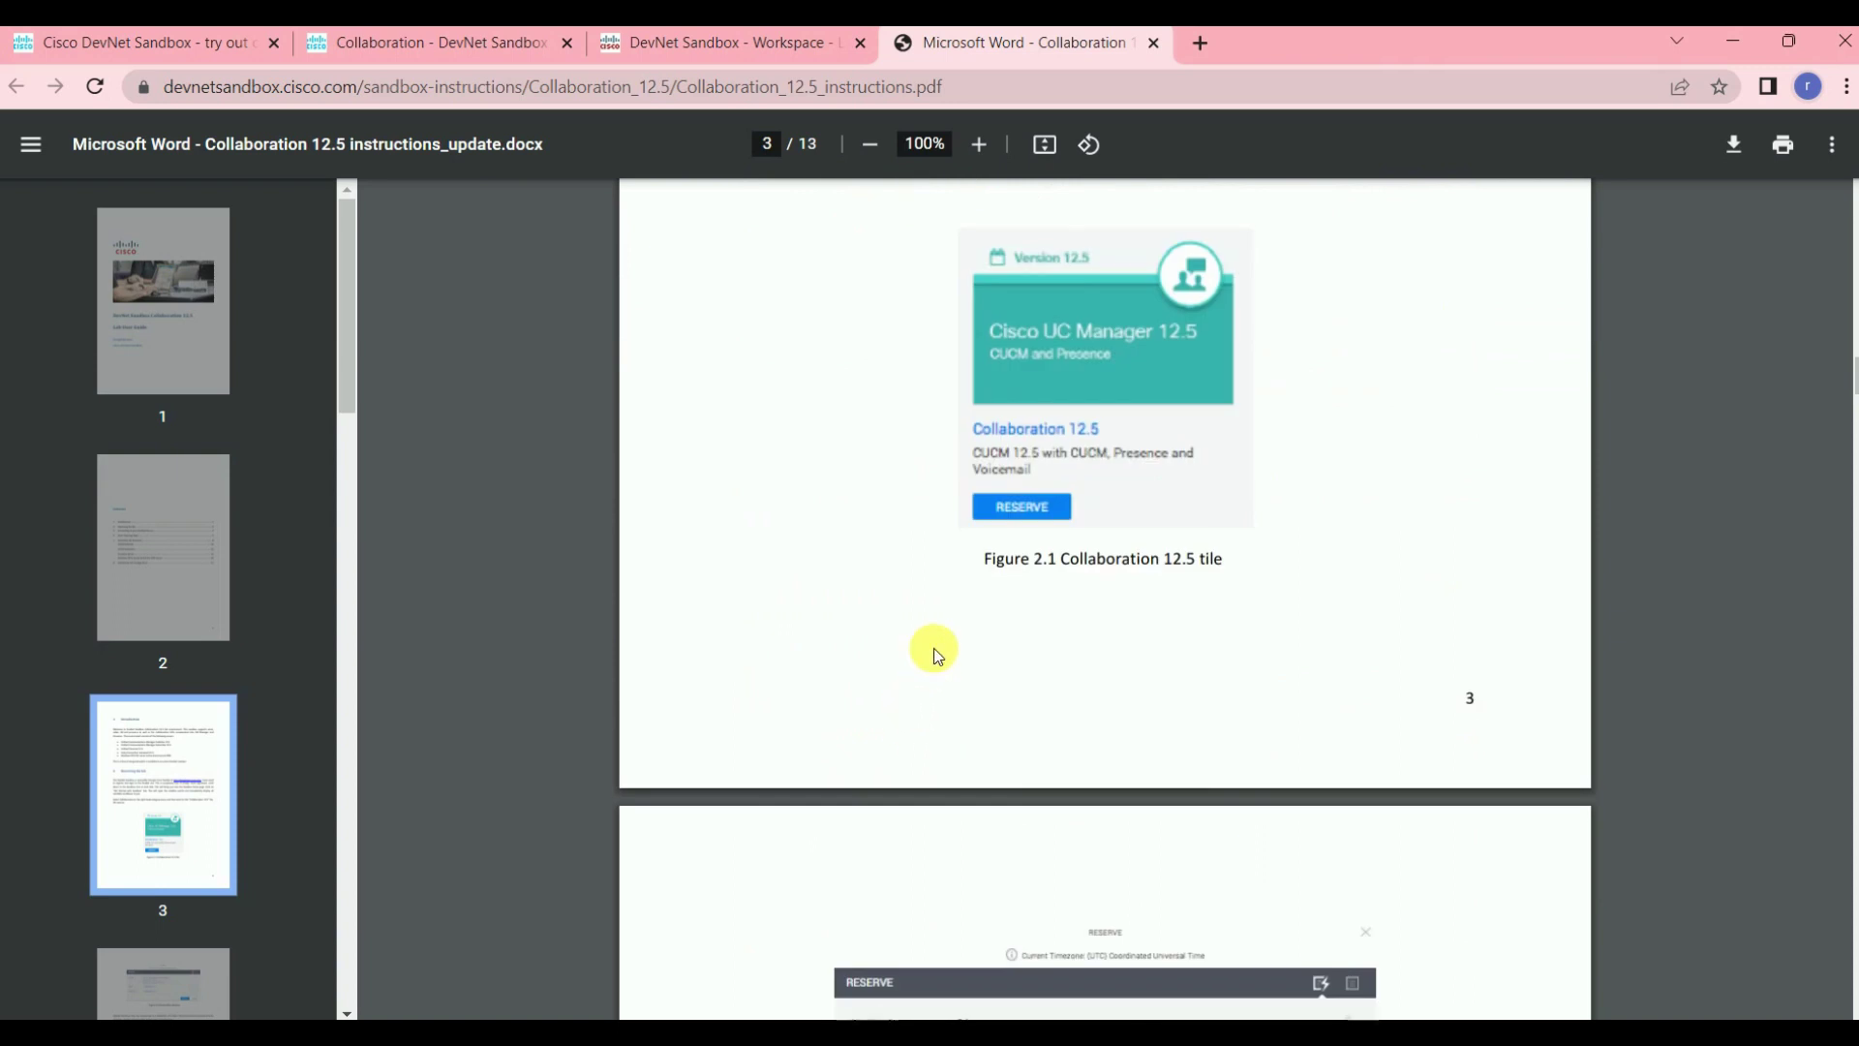
scroll(872, 625, "down", 11)
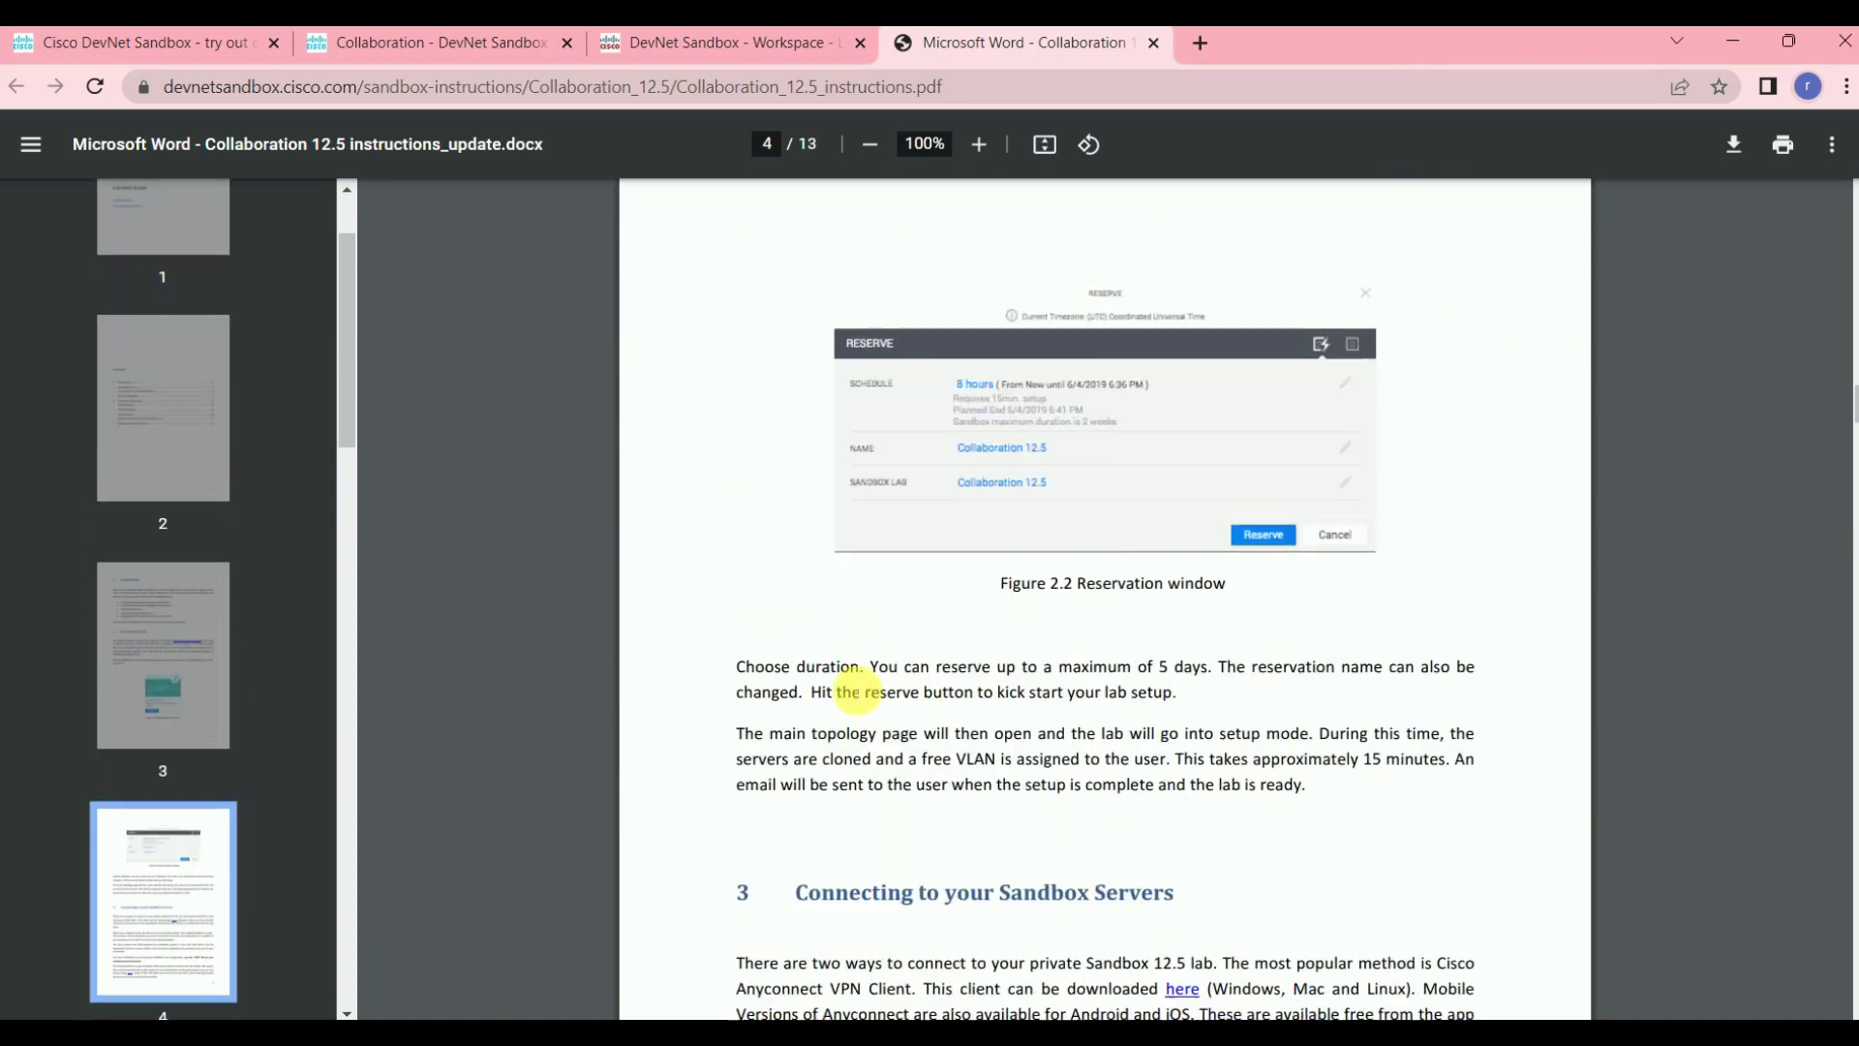
scroll(854, 699, "down", 17)
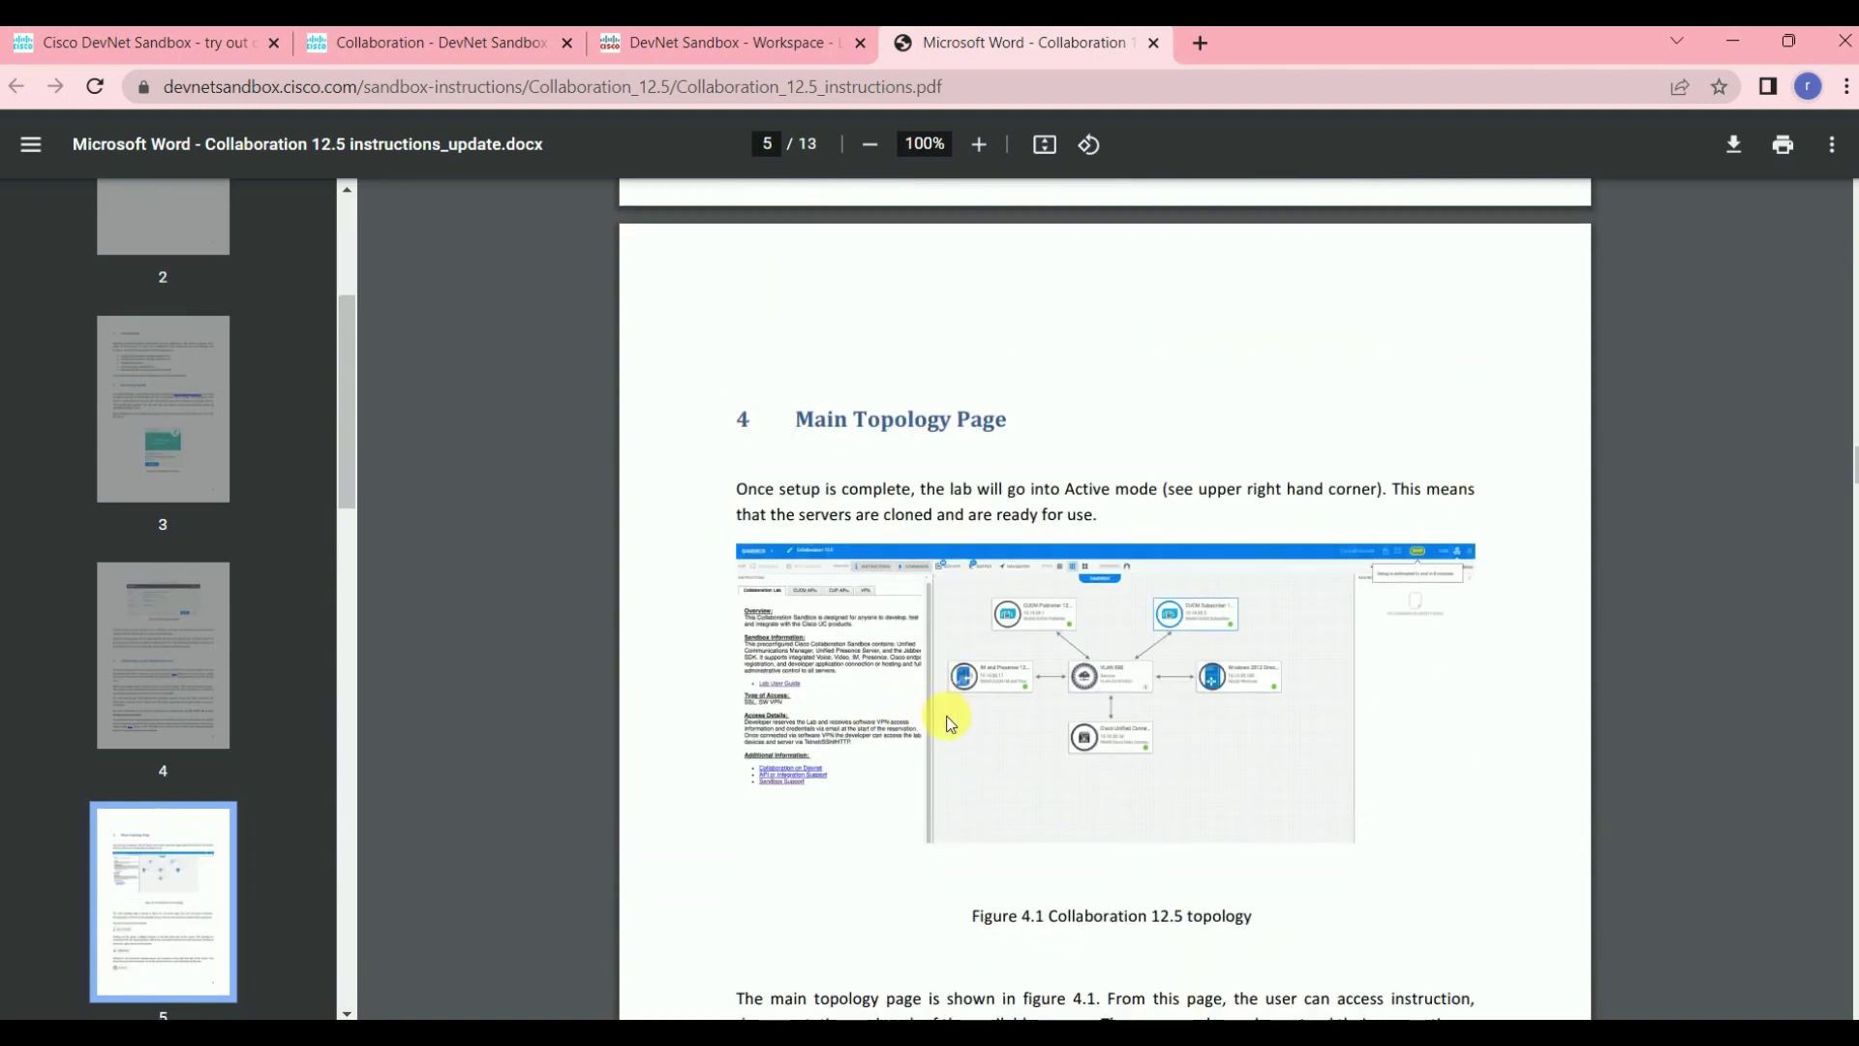
scroll(1145, 761, "down", 13)
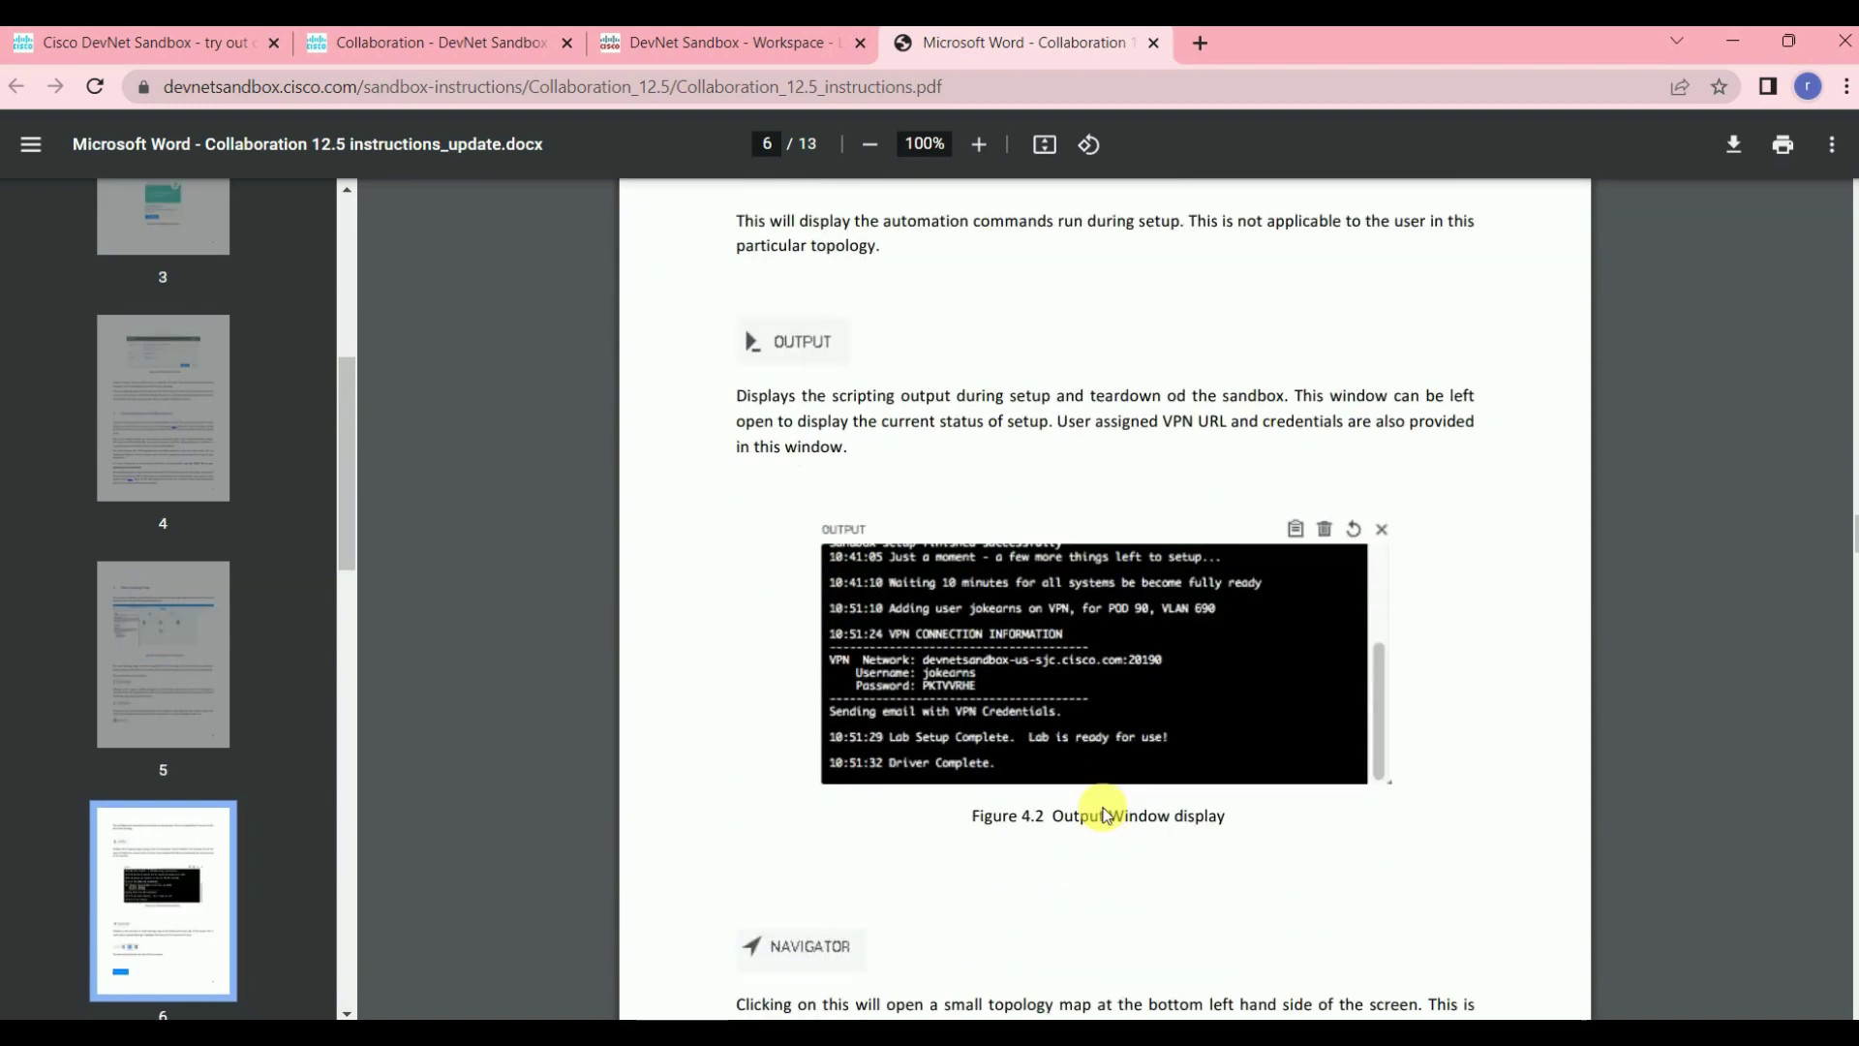
scroll(1101, 819, "down", 18)
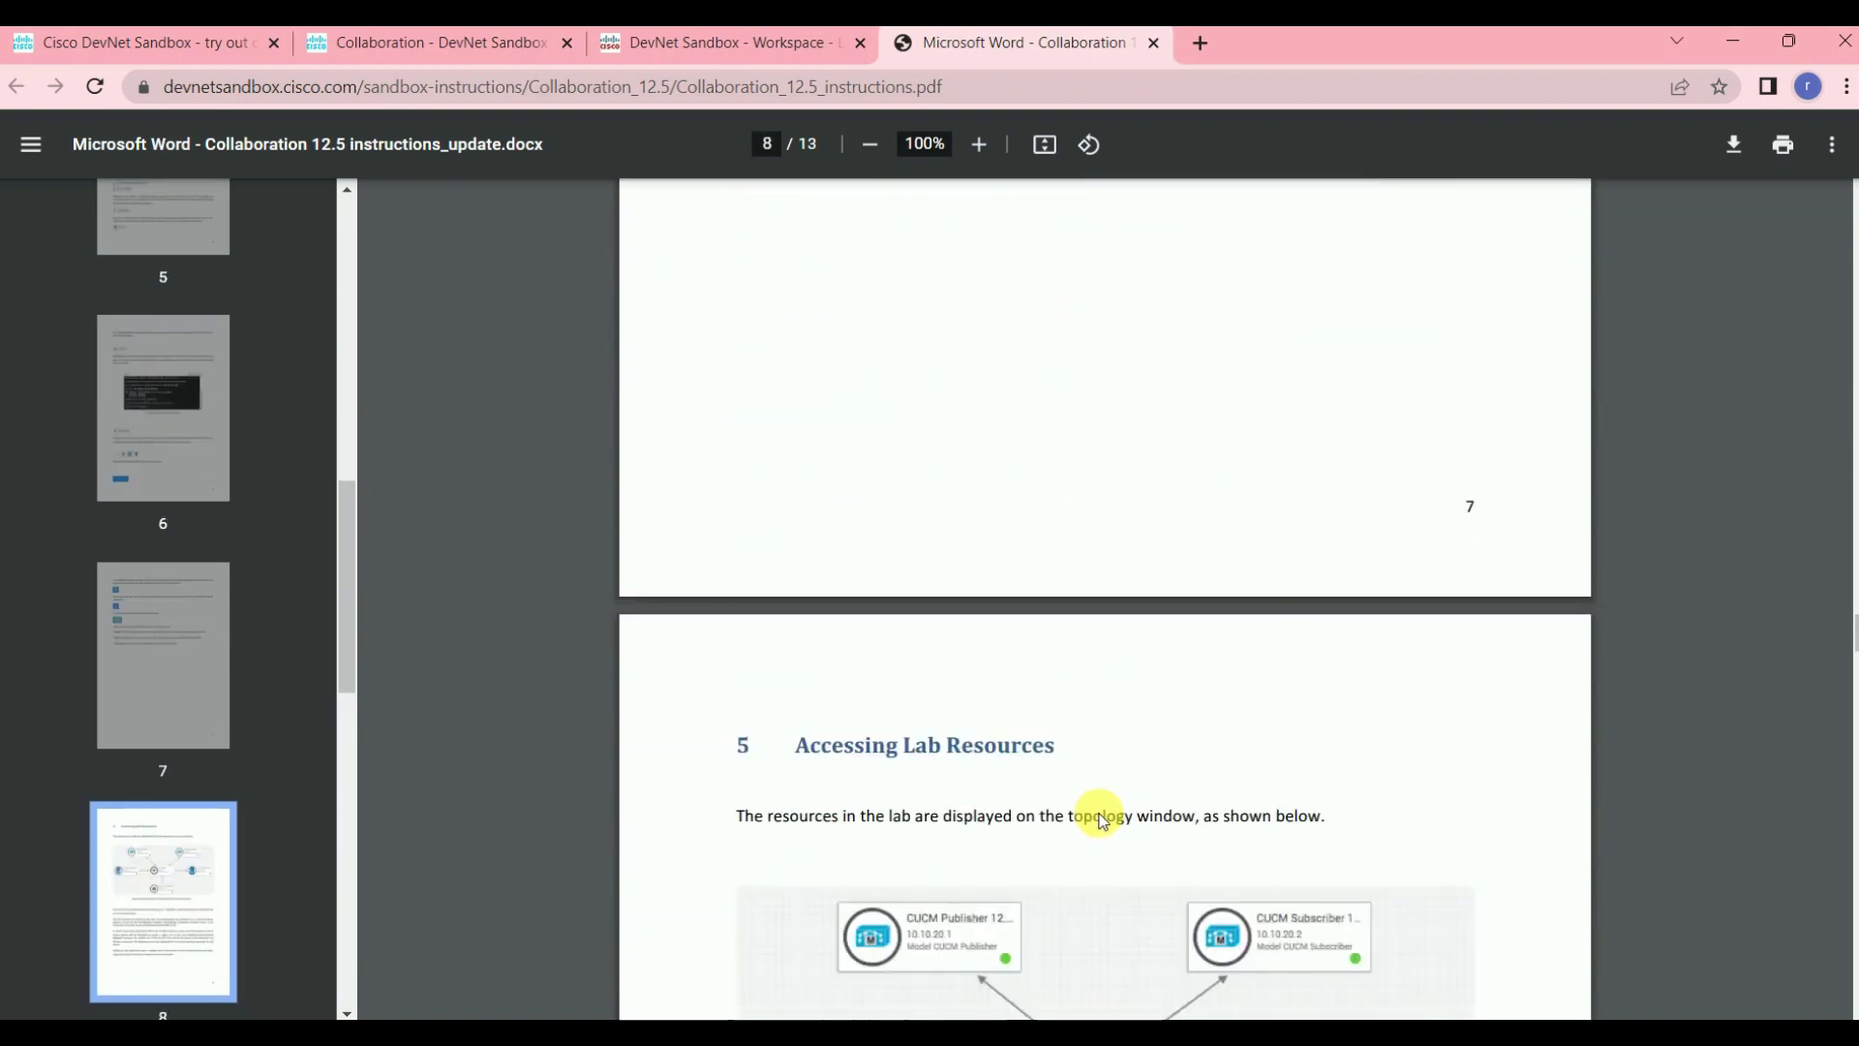
scroll(1107, 825, "down", 18)
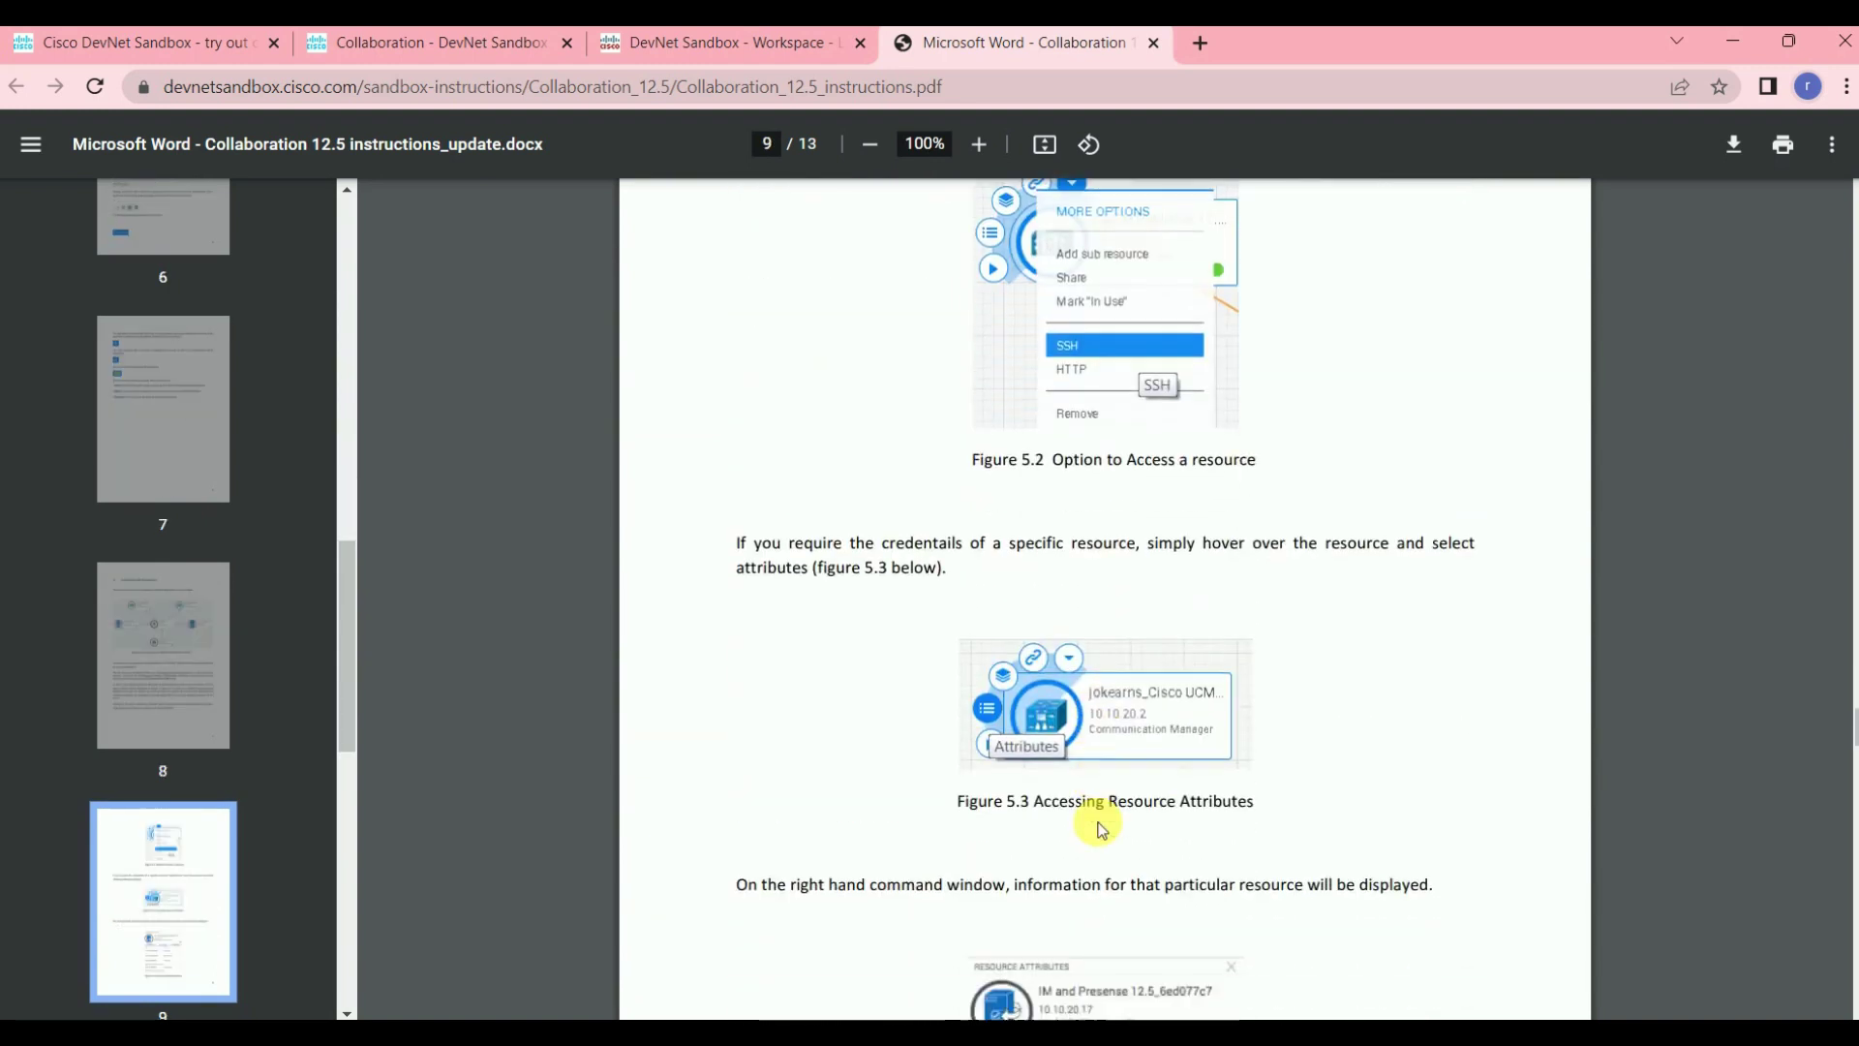
scroll(1132, 784, "down", 6)
scroll(1166, 739, "up", 5)
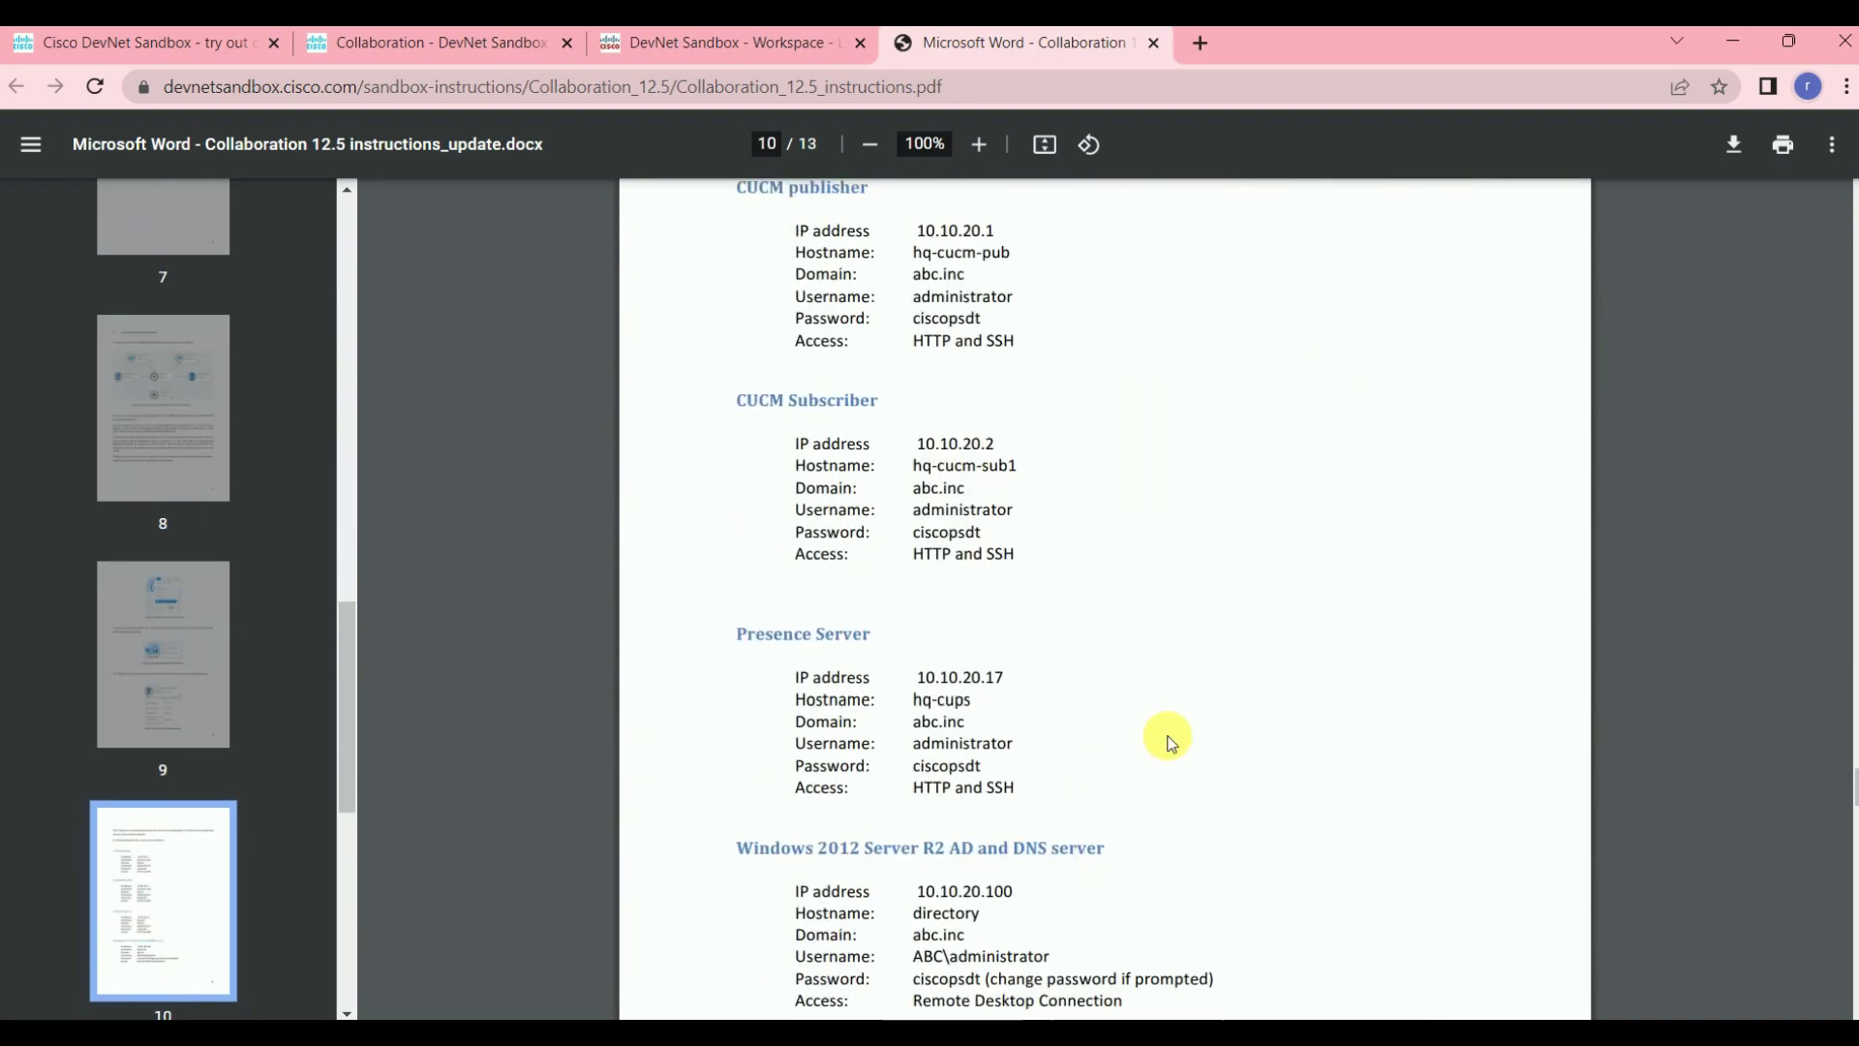
scroll(1213, 717, "down", 1)
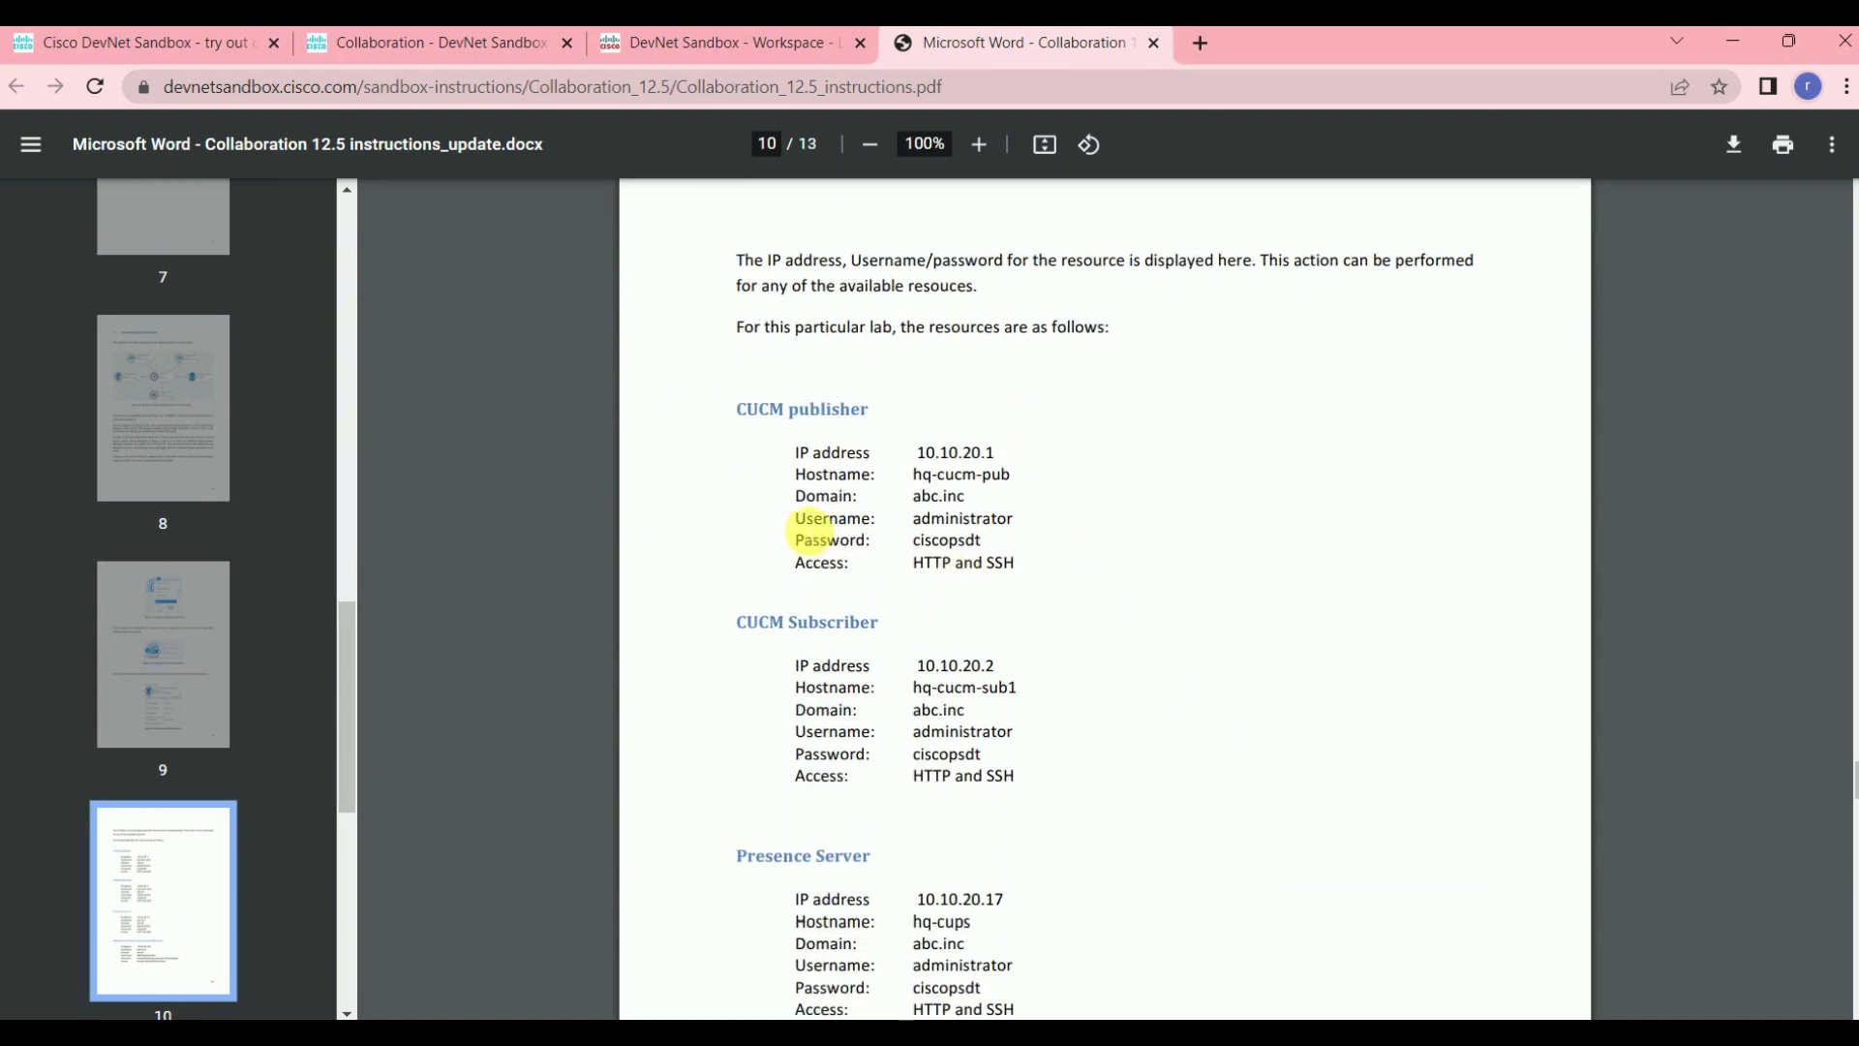
- Select the CUCM publisher's username and password, then return to page 8
left_click_drag(796, 521, 850, 540)
double_click(978, 542)
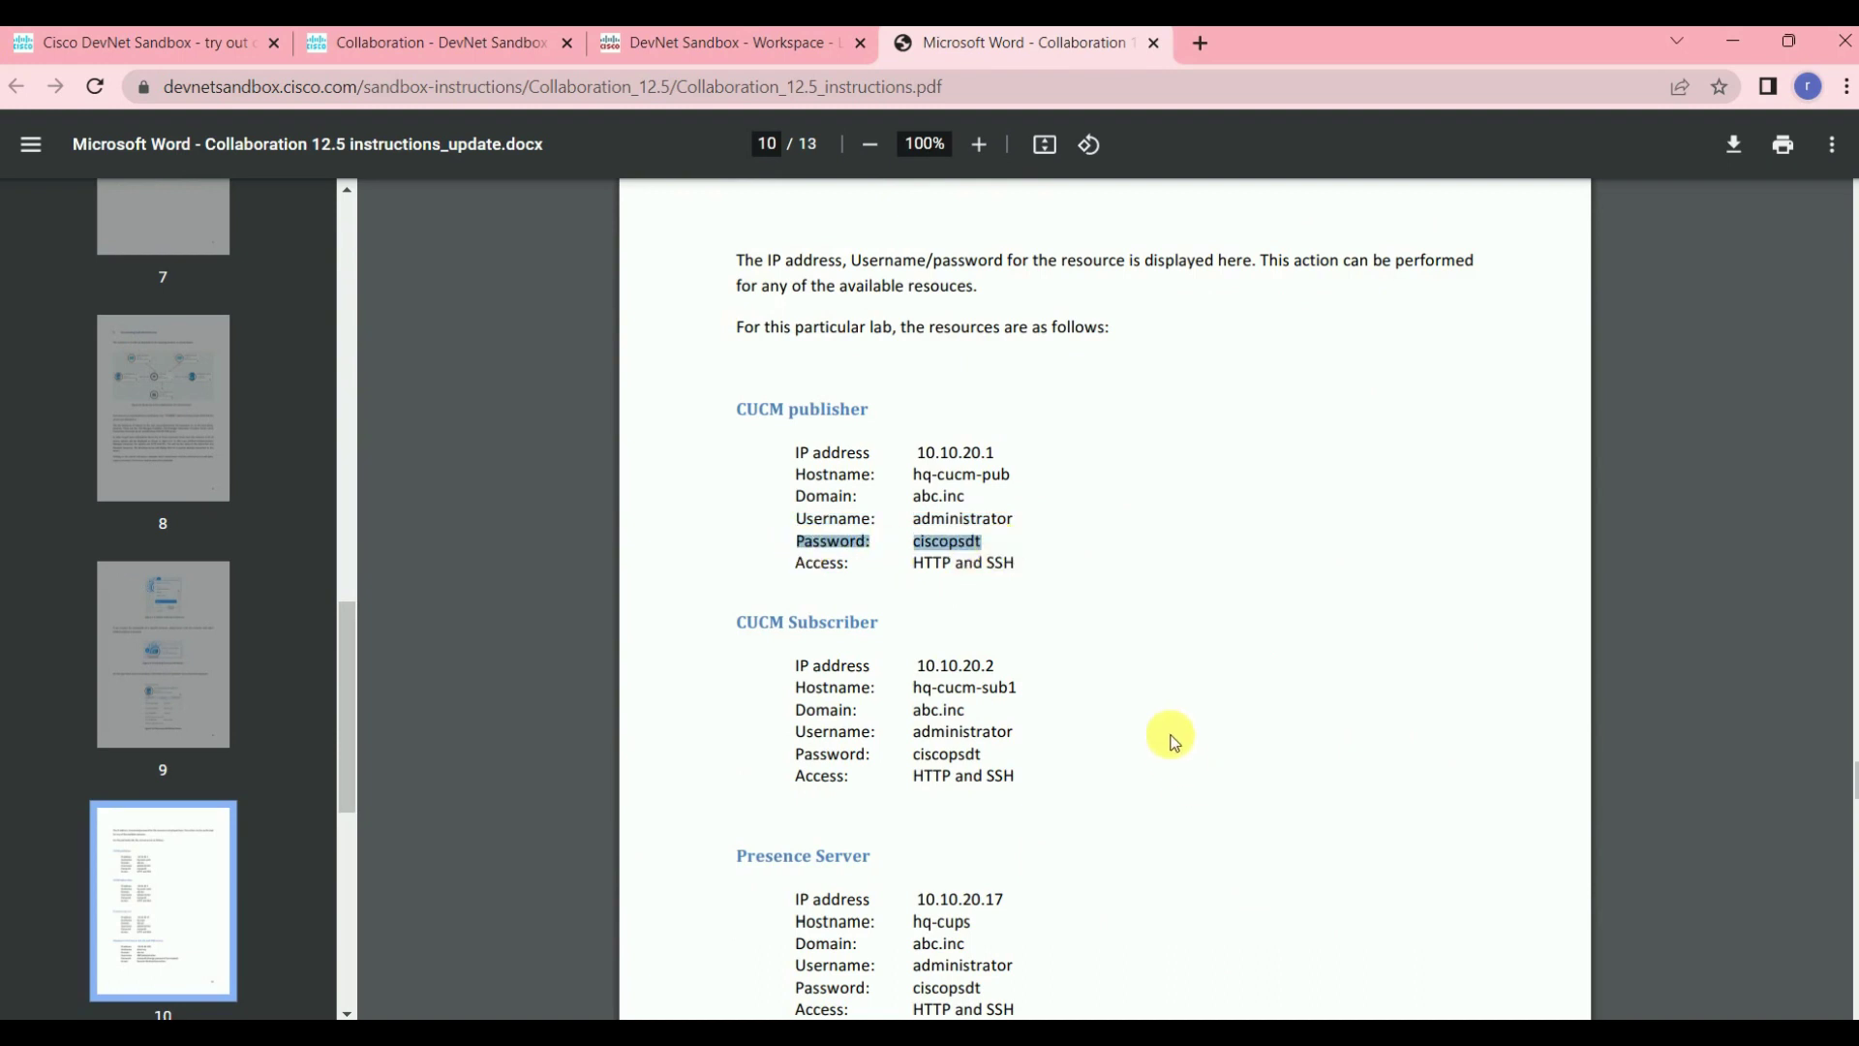
scroll(1171, 730, "down", 3)
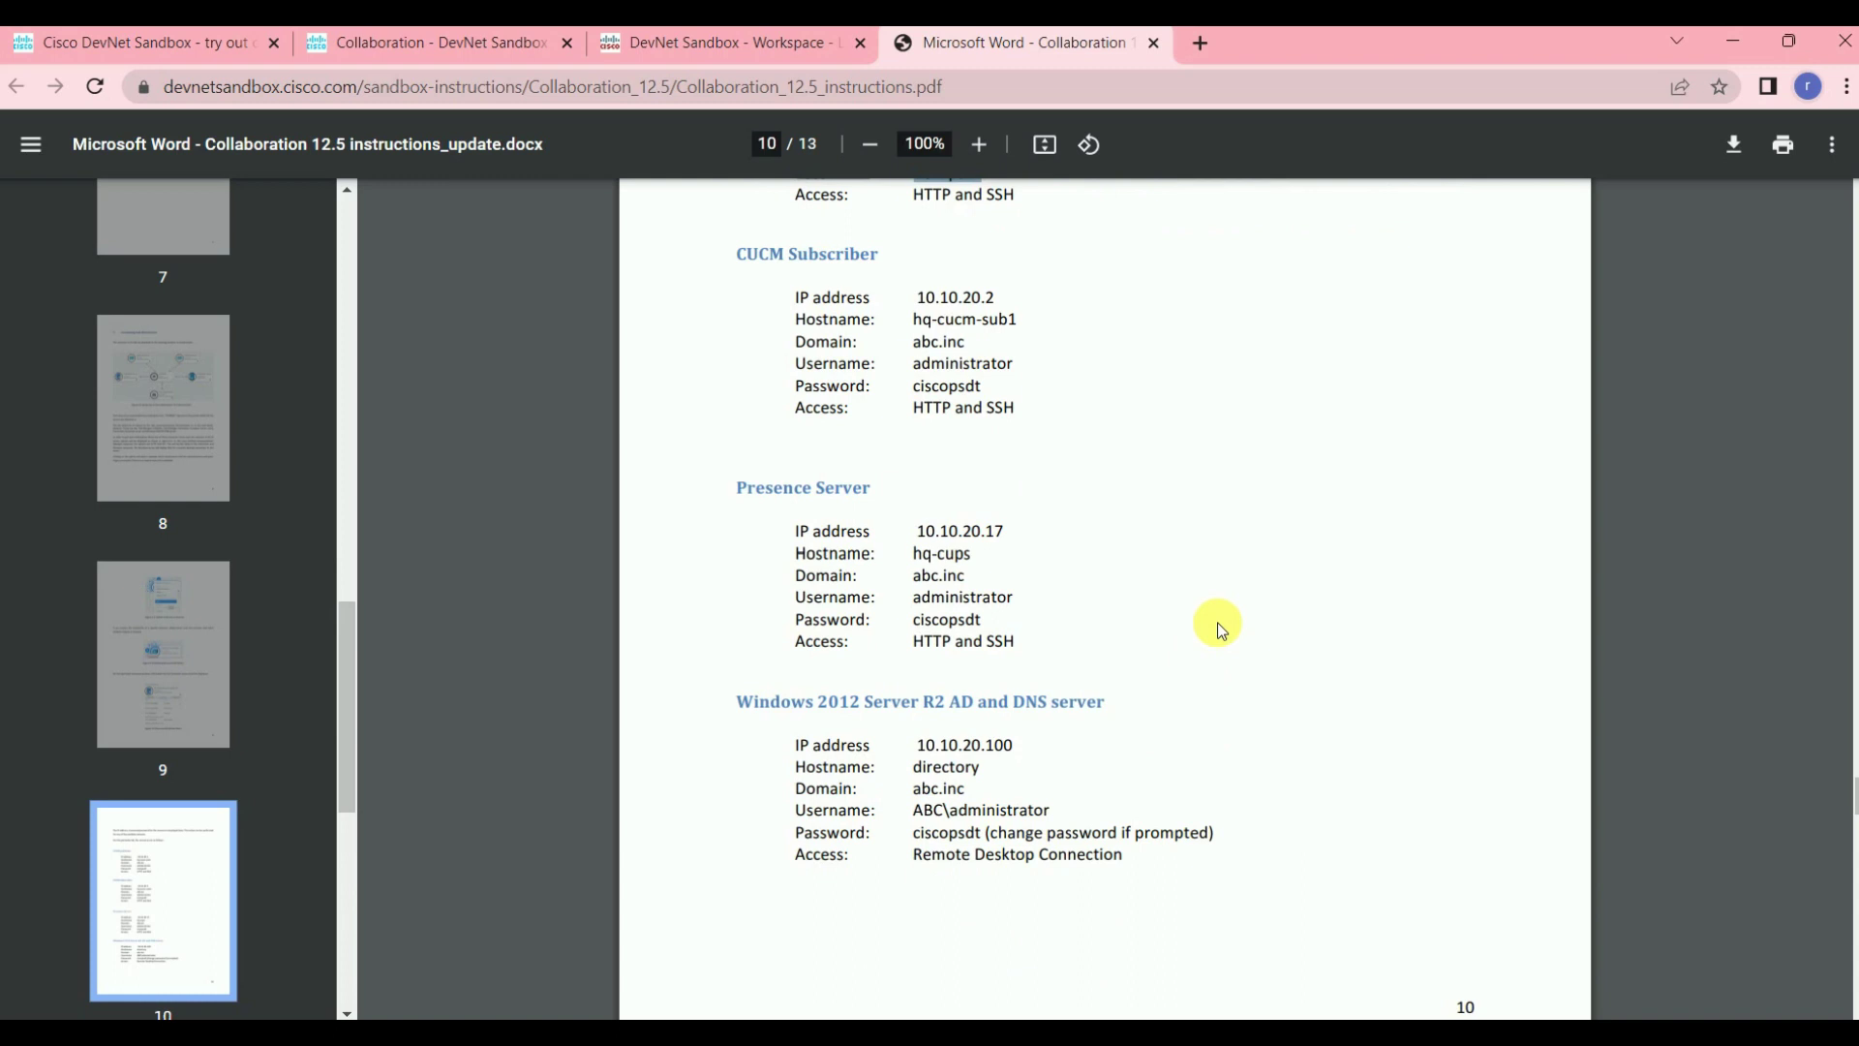
scroll(1221, 630, "up", 12)
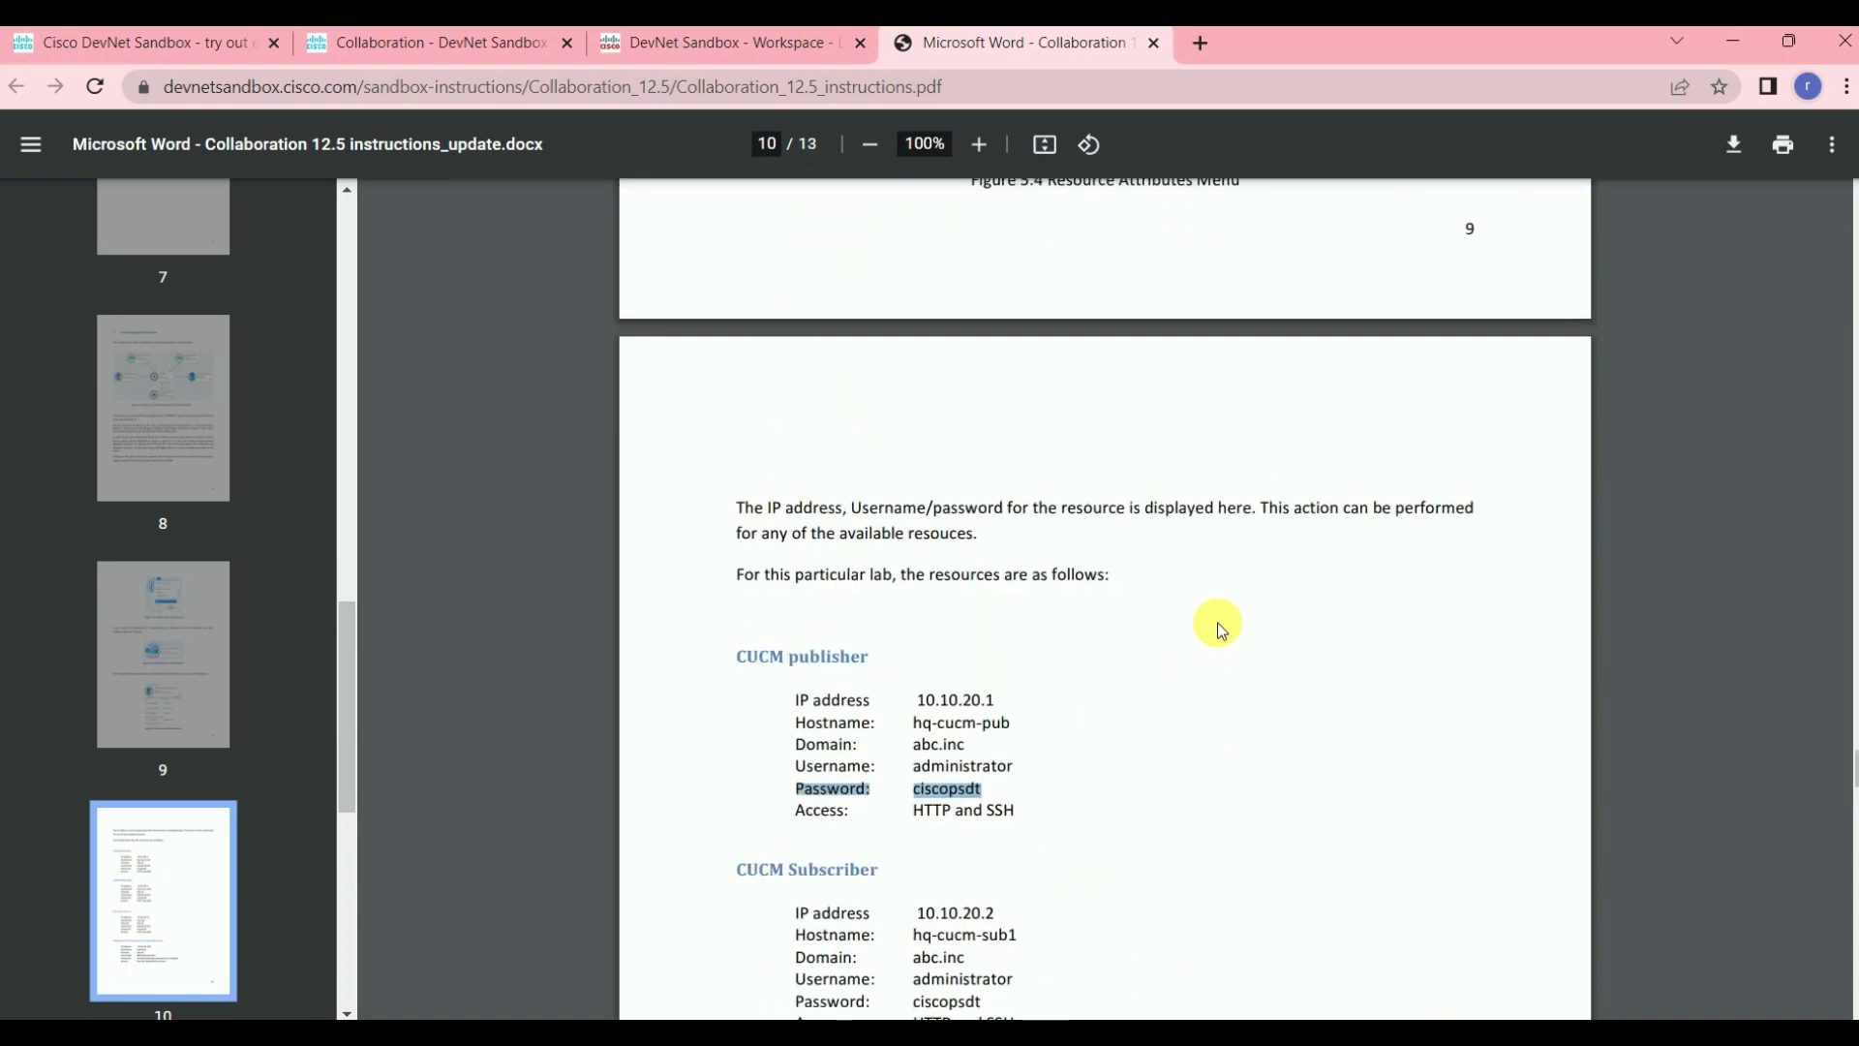
scroll(1209, 625, "up", 10)
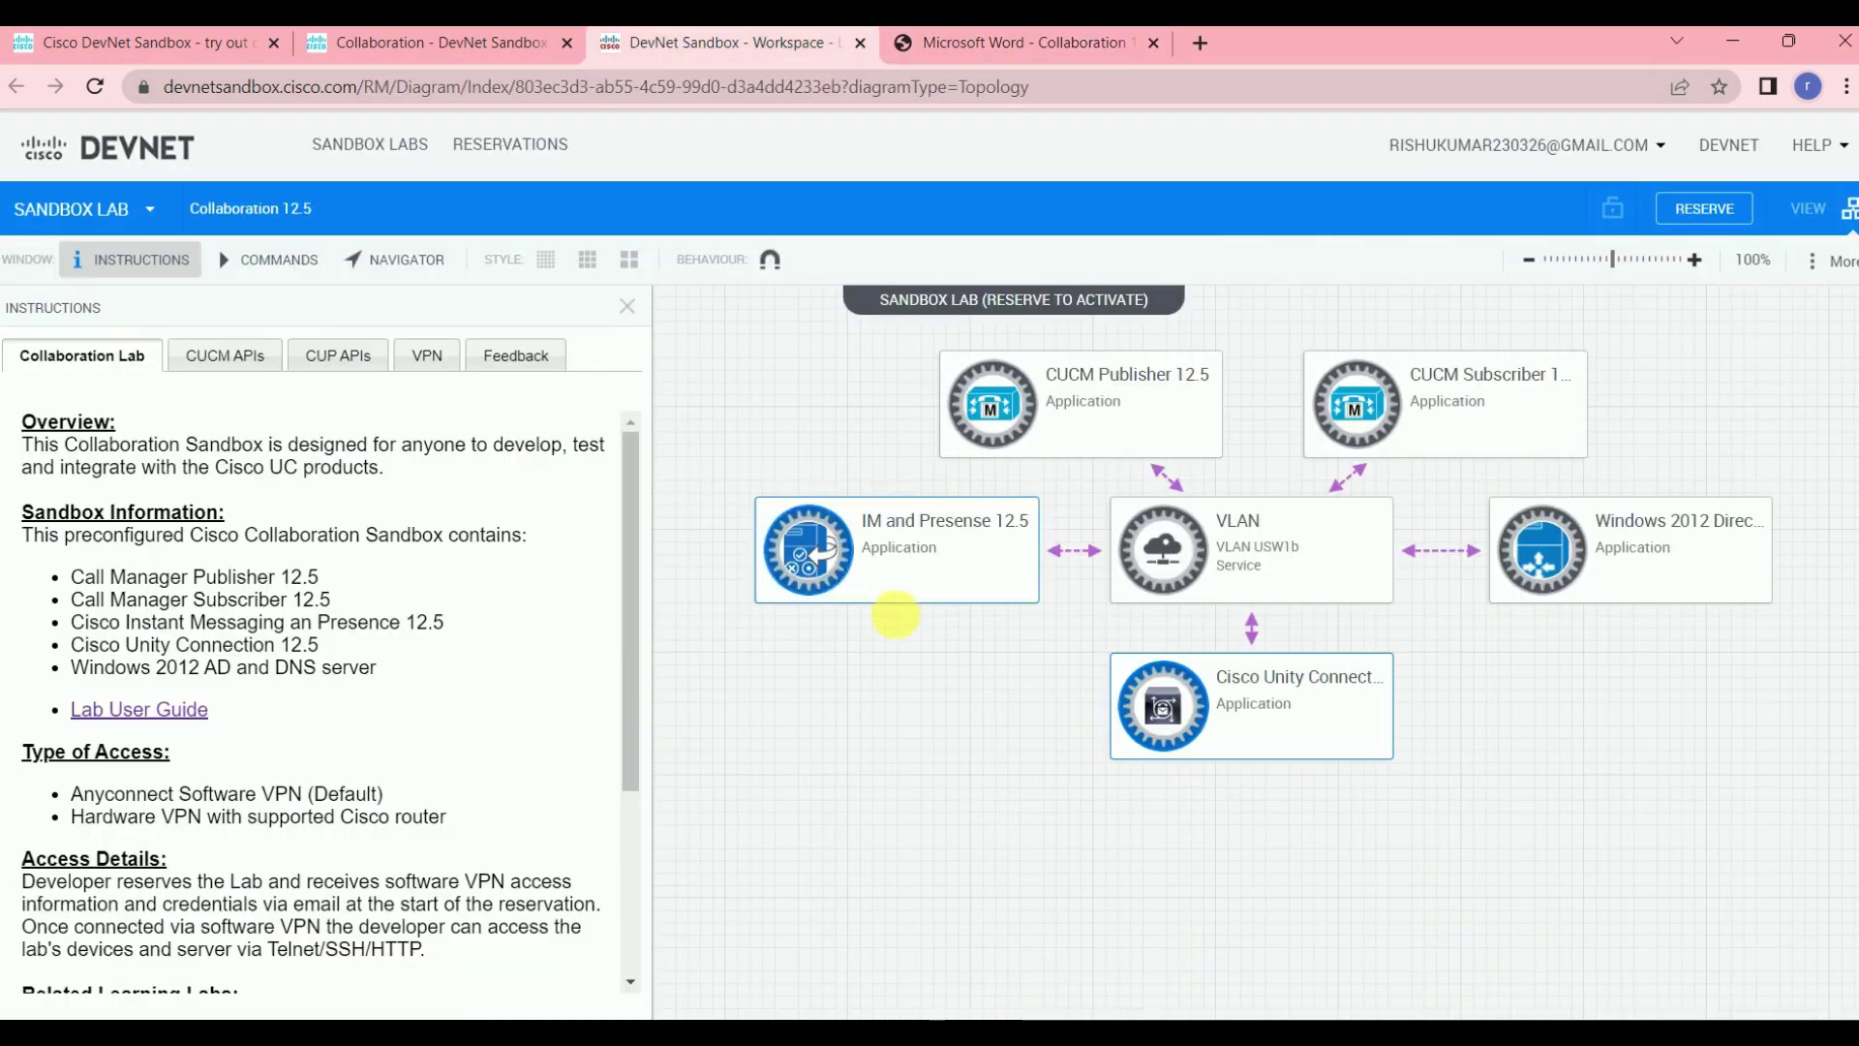
- Switch back to the DevNet Sandbox - Workspace tab with the Collaboration 12.5 topology
left_click(681, 44)
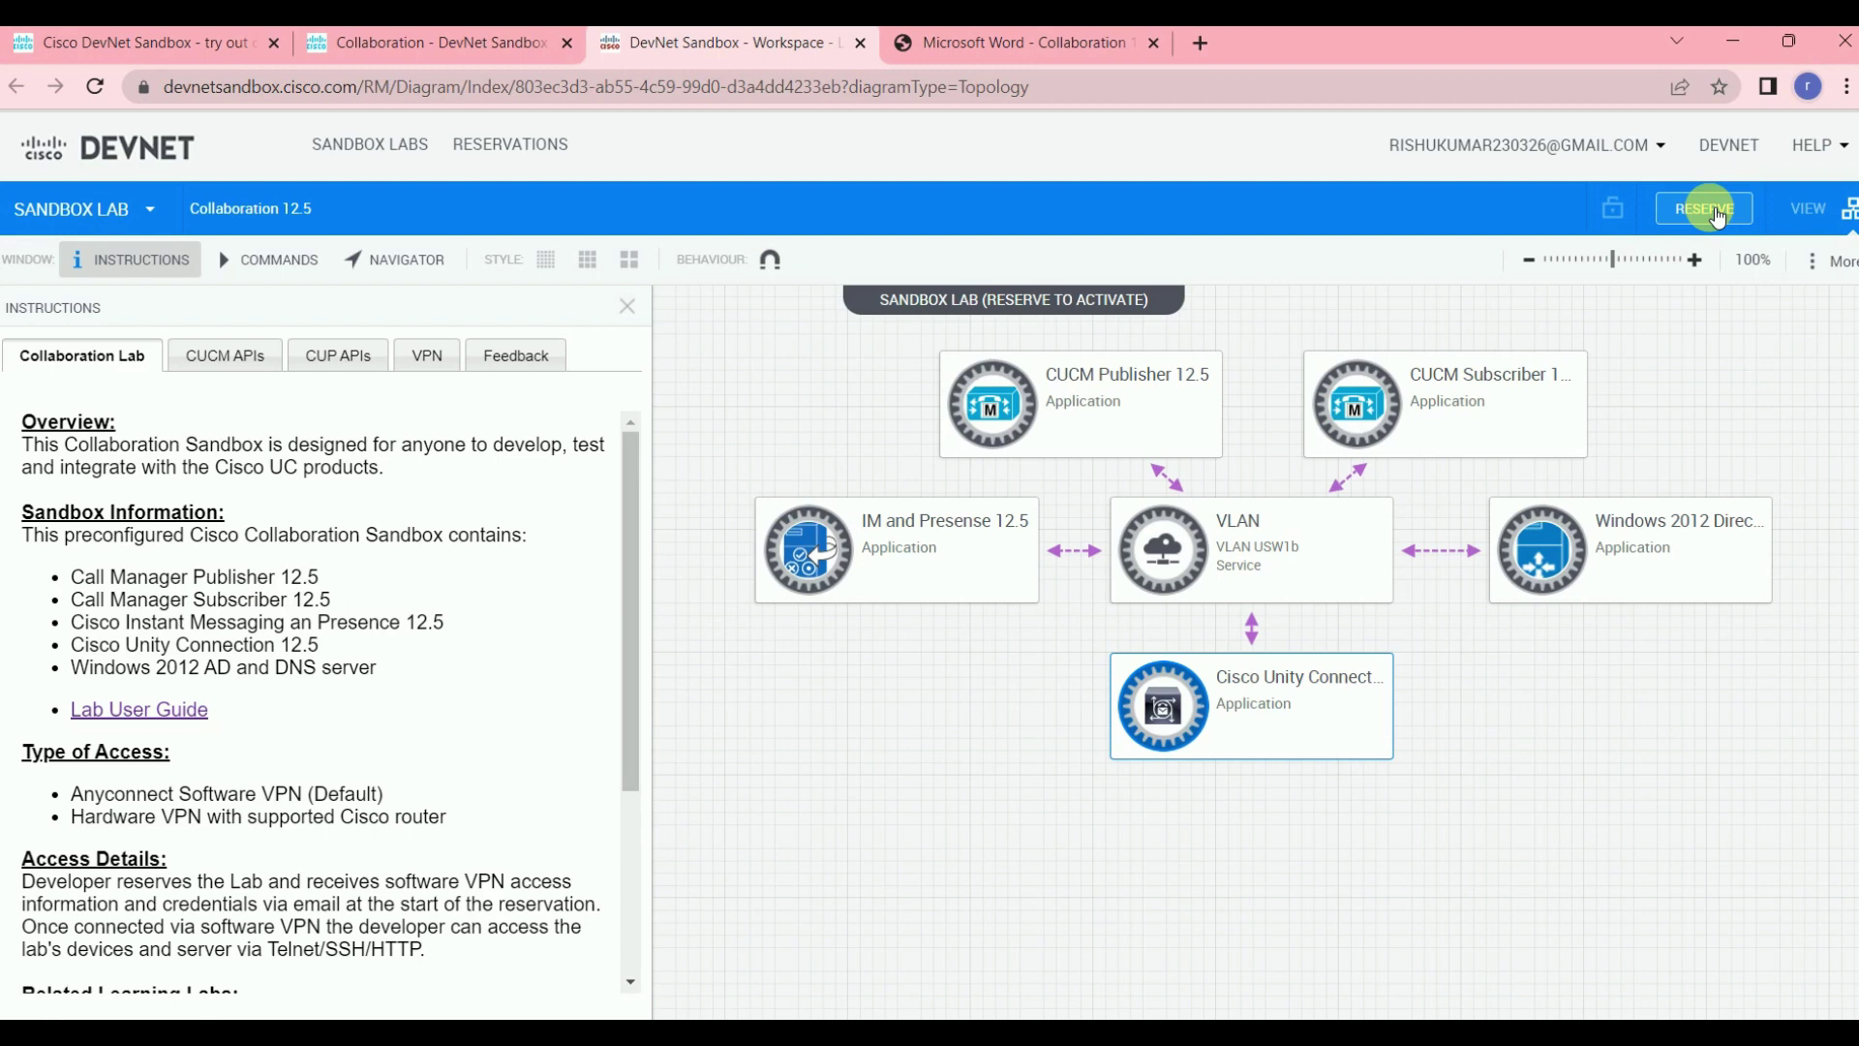
- Reserve the Collaboration 12.5 lab for 6 hours, until 3/26/2023 4:10 AM
left_click(1717, 215)
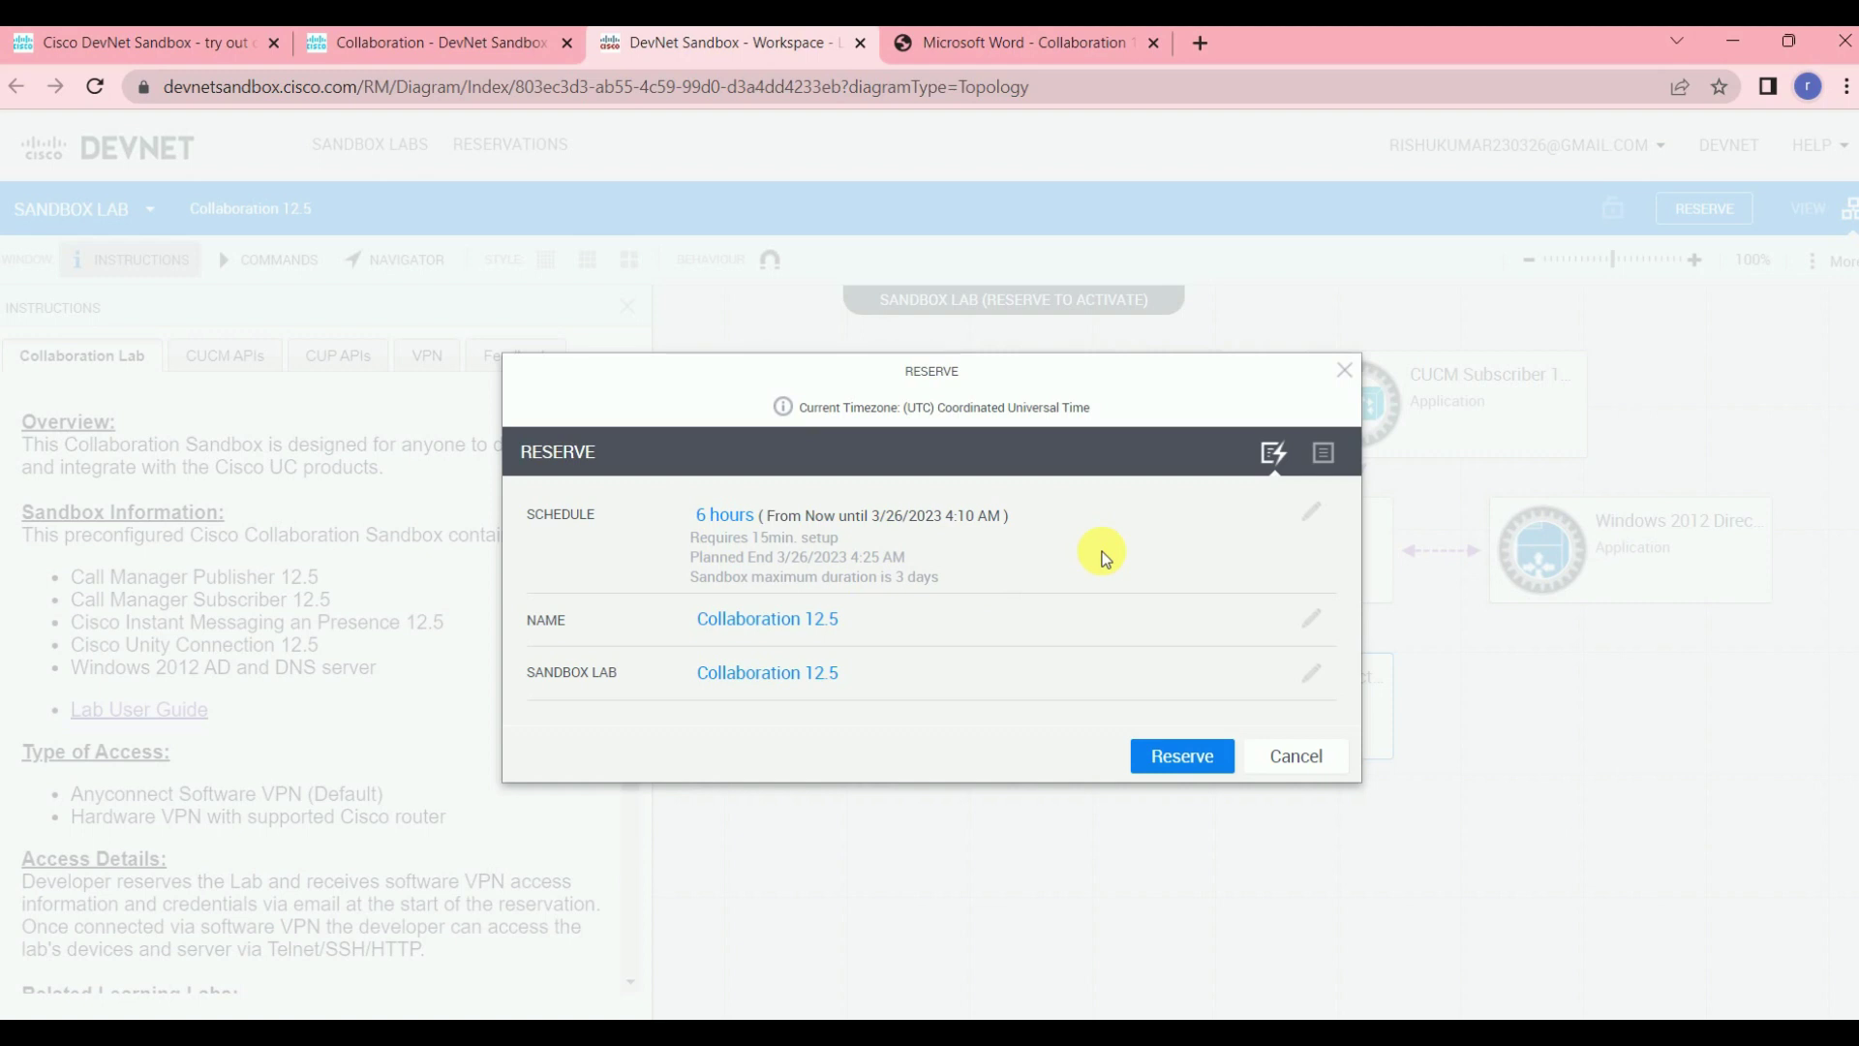
left_click(1181, 755)
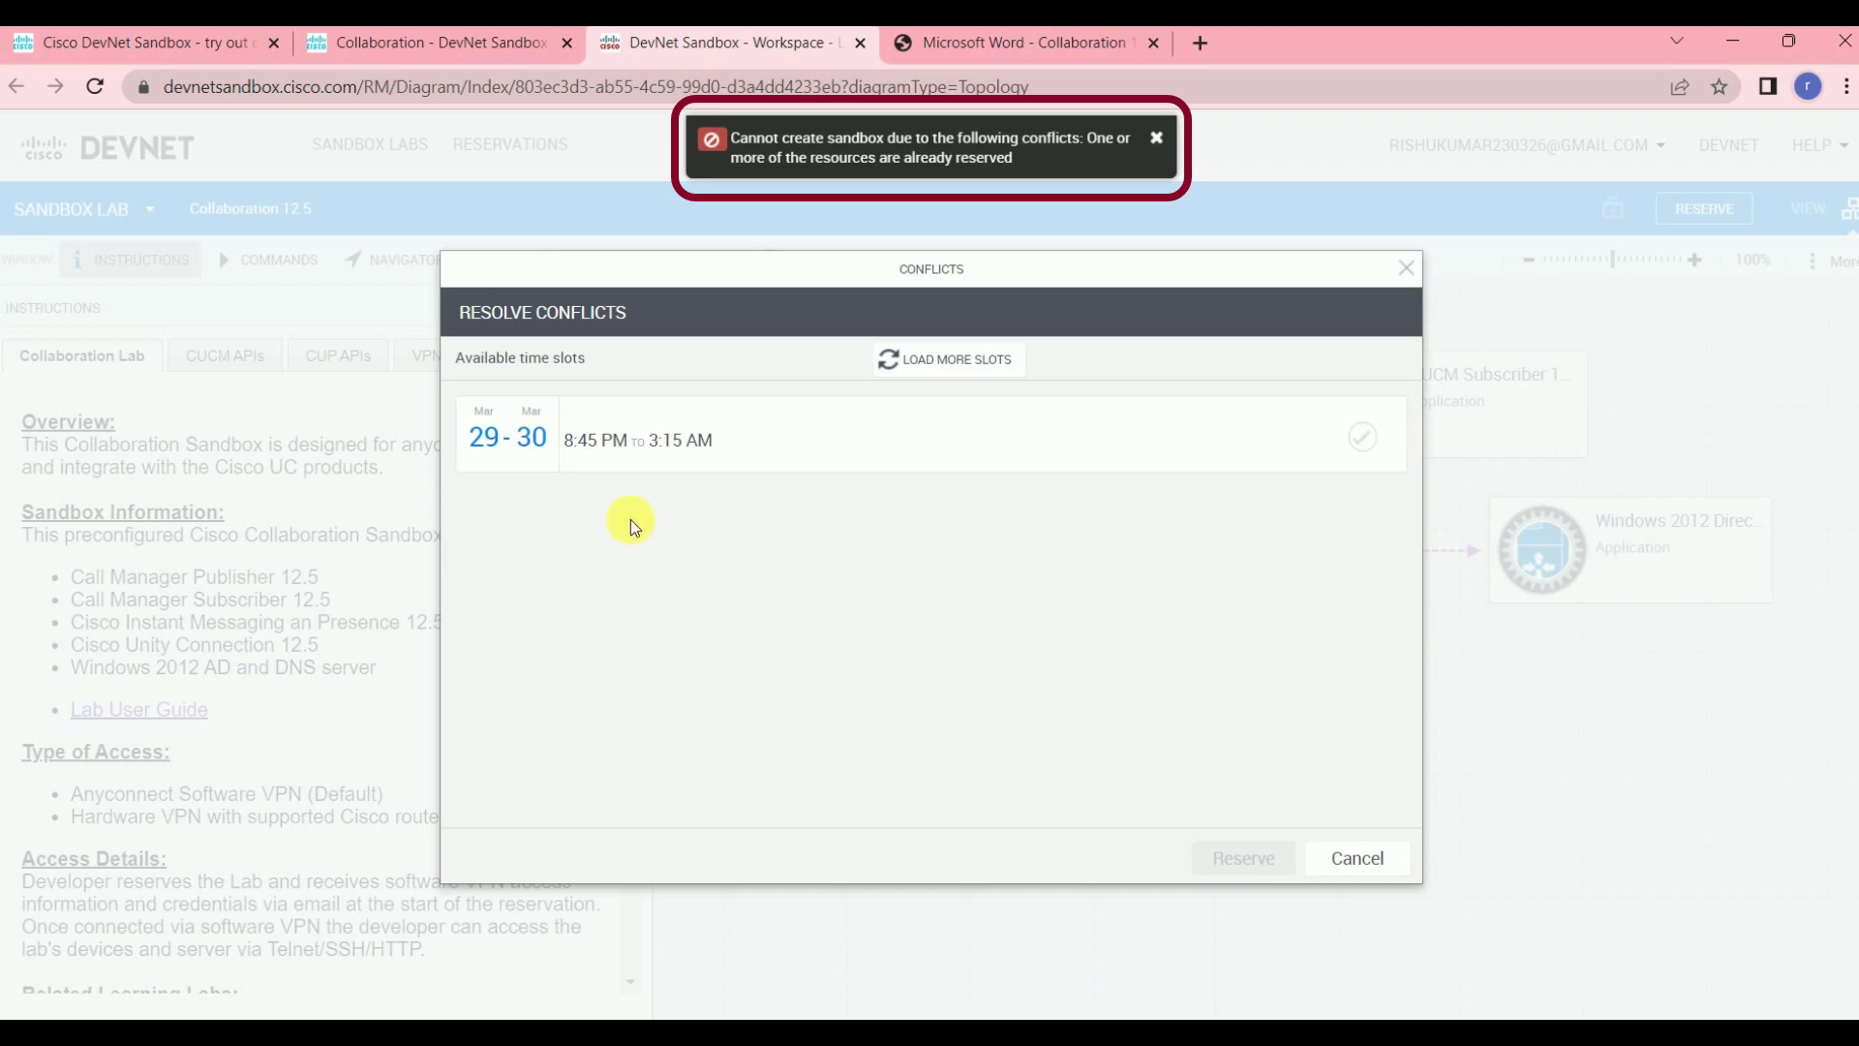
- Pick the offered Mar 29–30, 8:45 PM–3:15 AM reservation slot
left_click(688, 460)
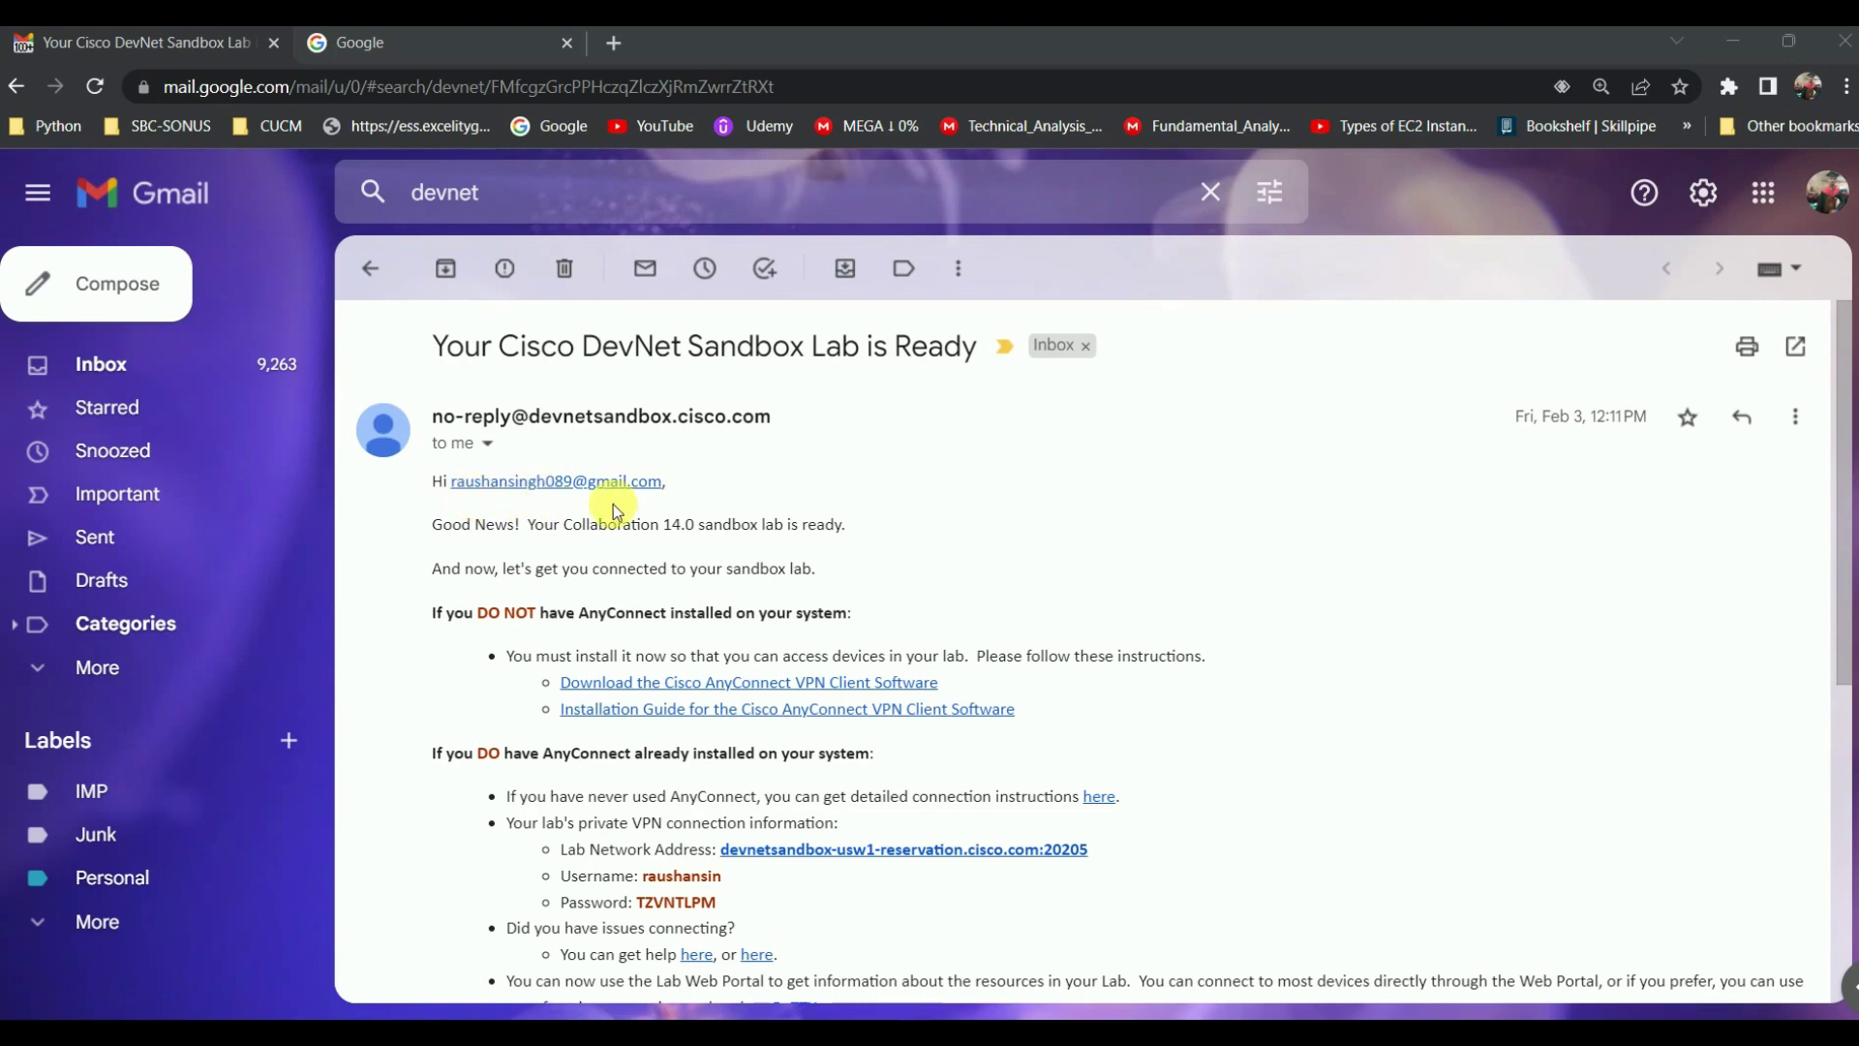
scroll(1128, 507, "down", 2)
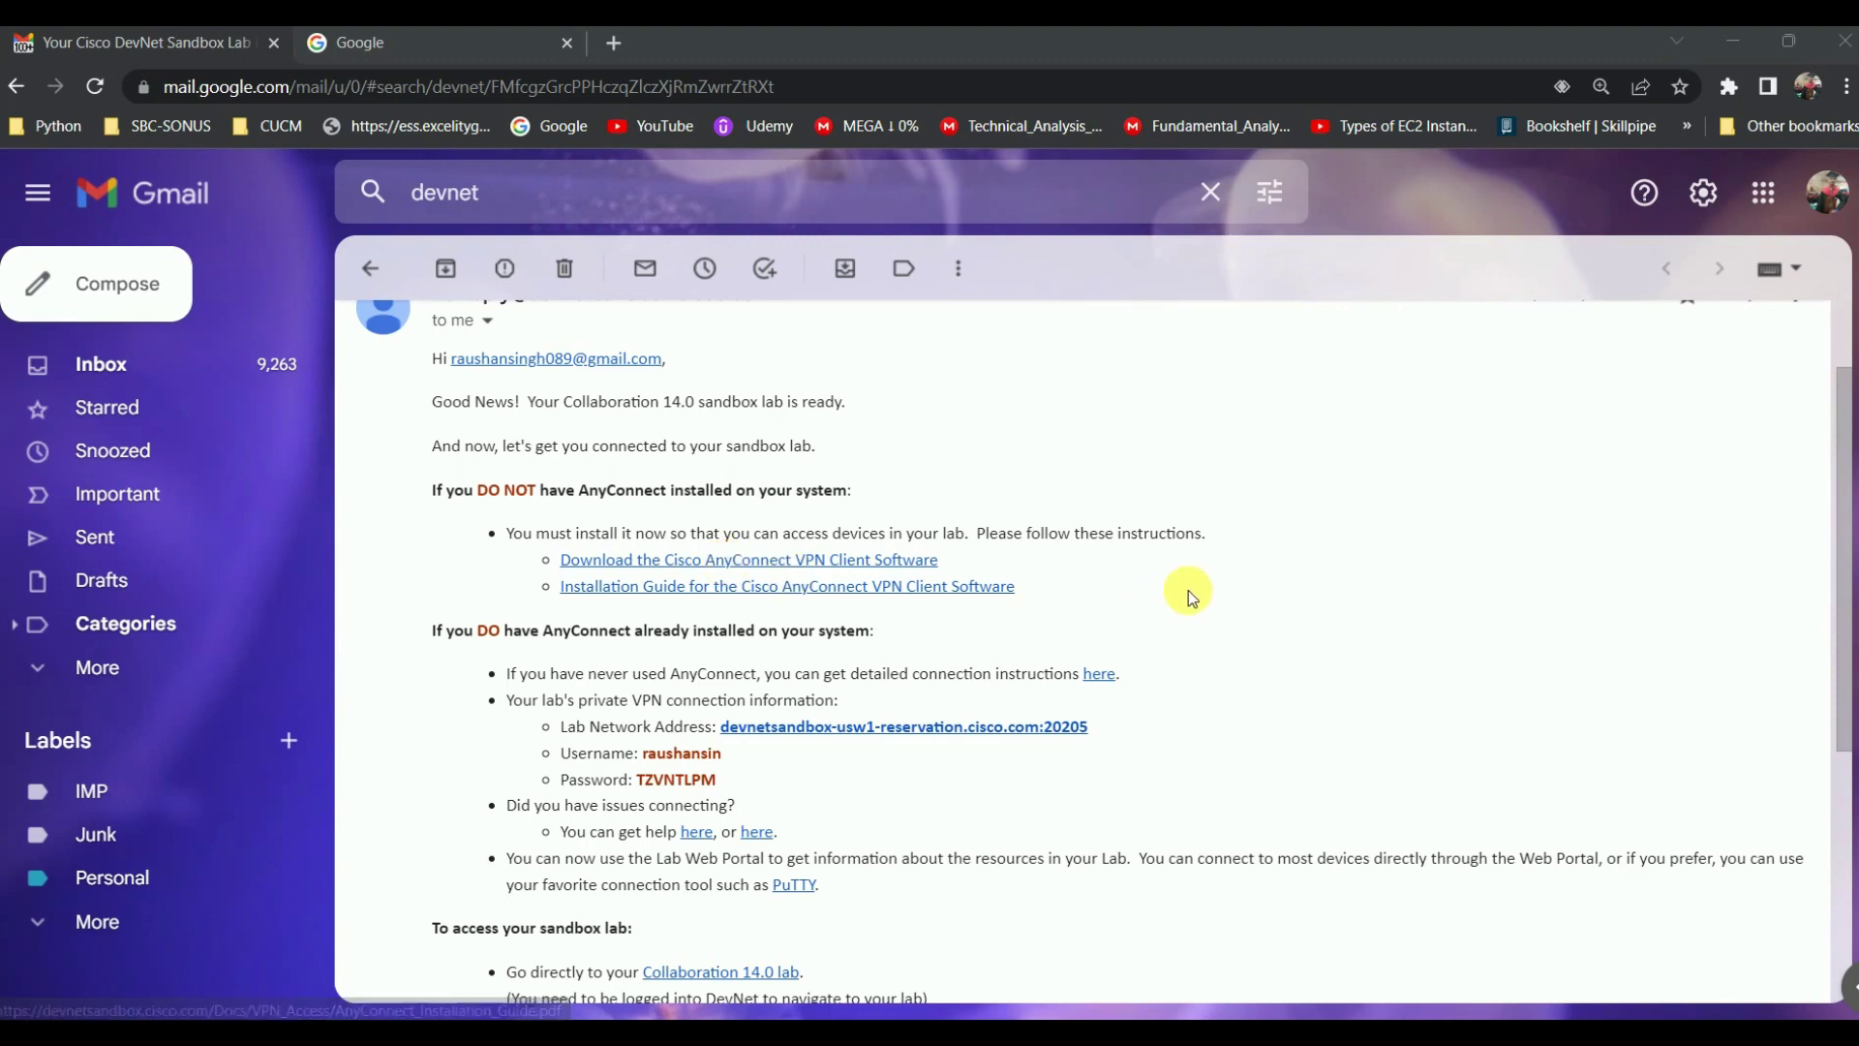
scroll(1281, 583, "down", 1)
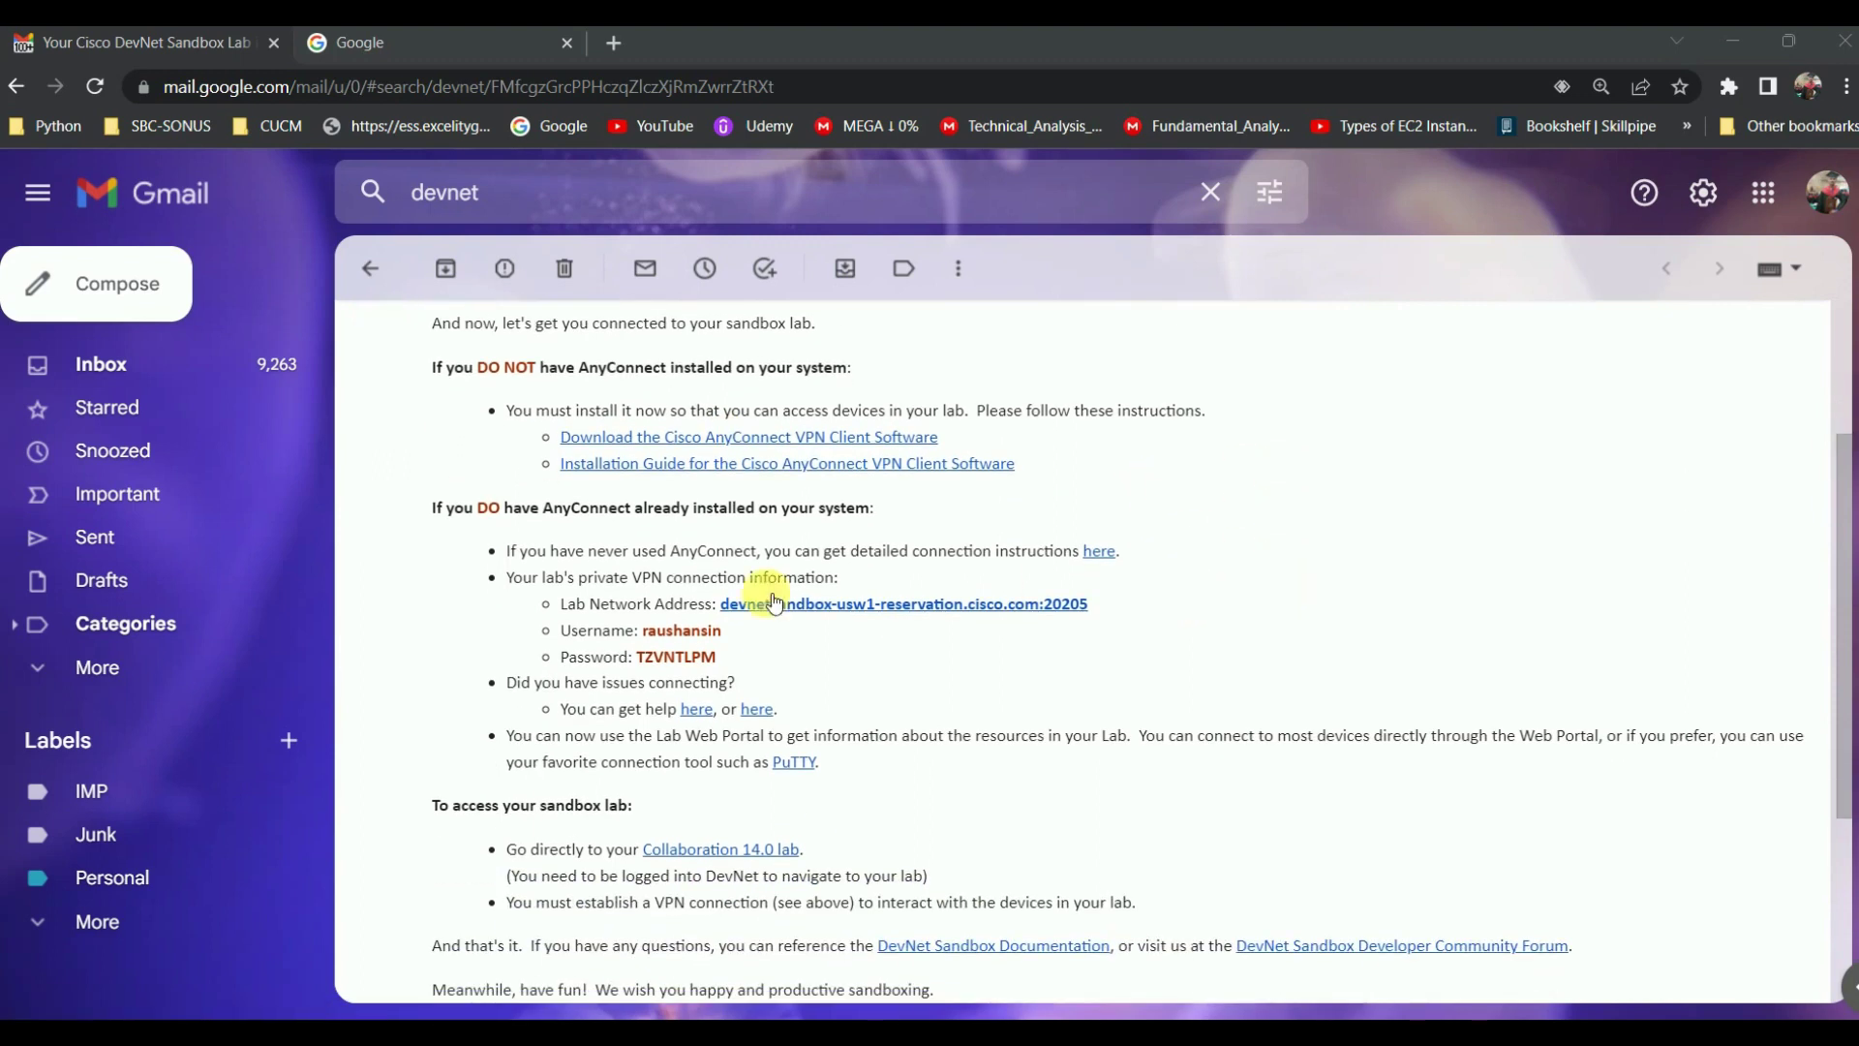
- Copy the emailed Lab Network Address and VPN username from Gmail, then bring up Cisco AnyConnect
left_click_drag(432, 511, 738, 664)
left_click(786, 658)
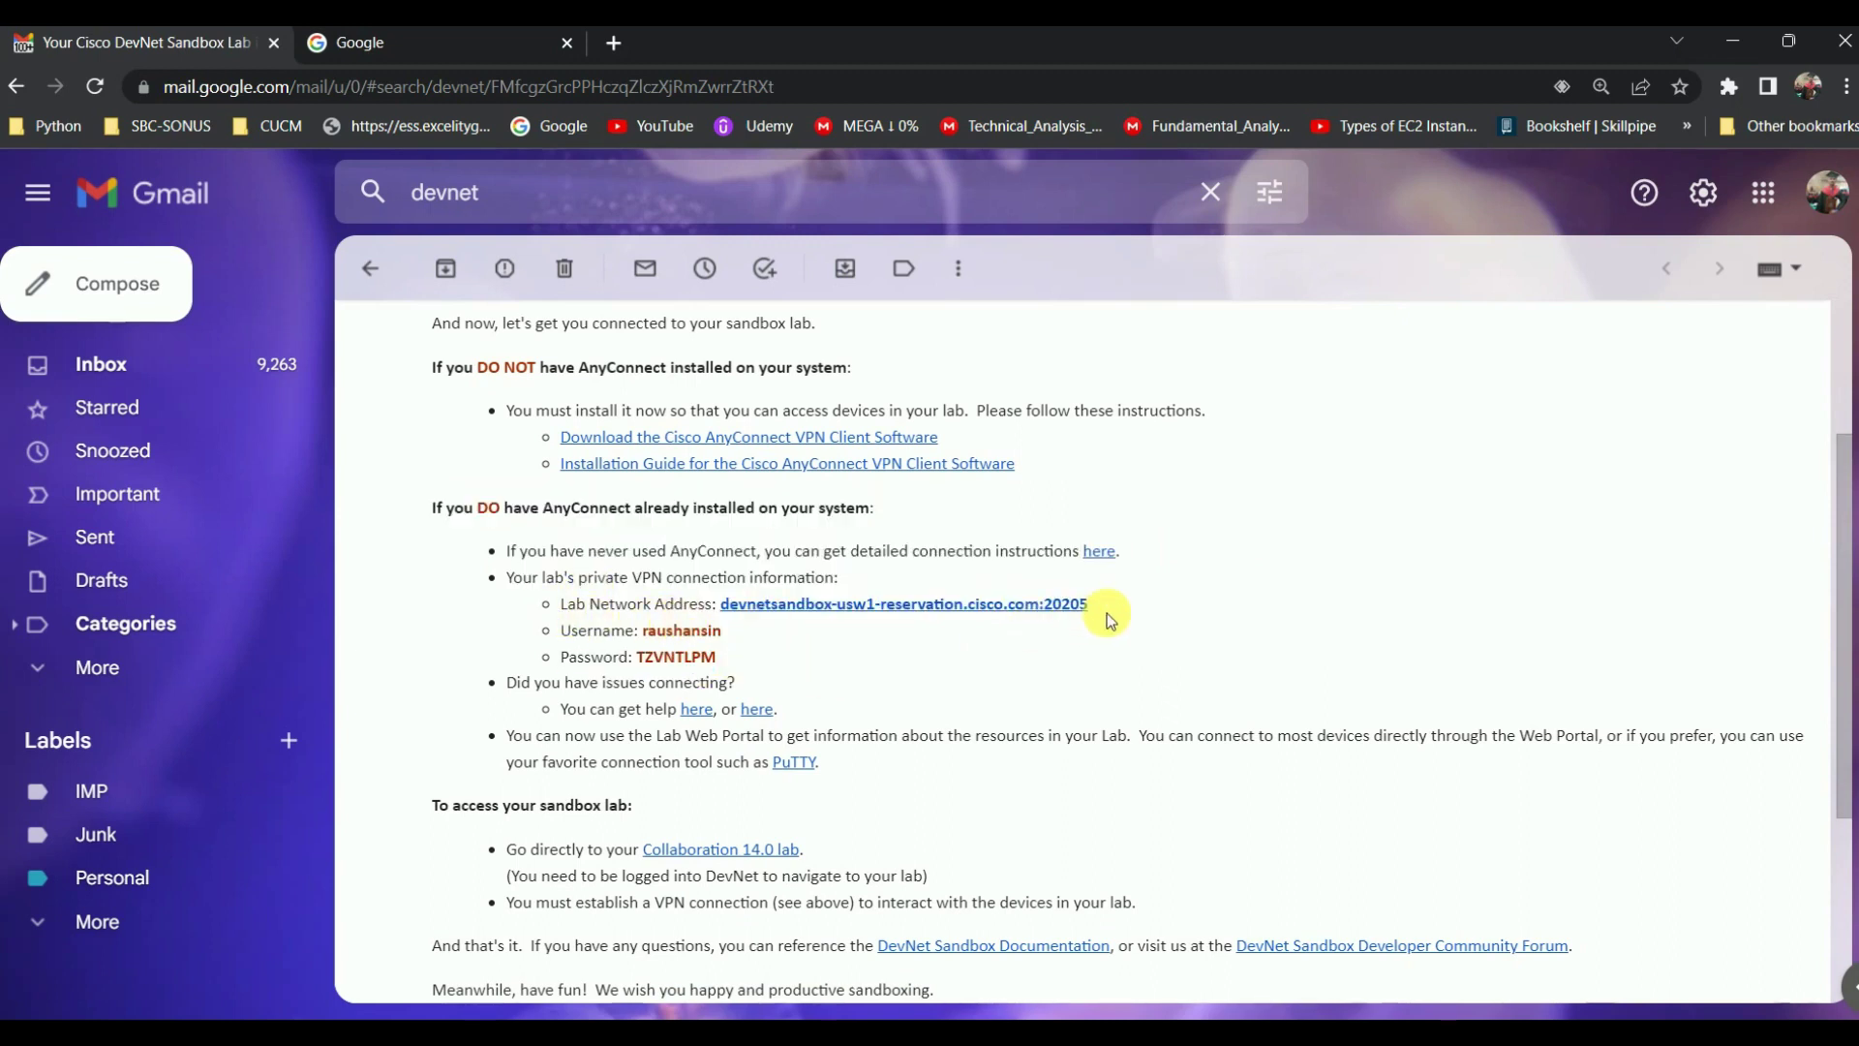
left_click_drag(1107, 612, 724, 610)
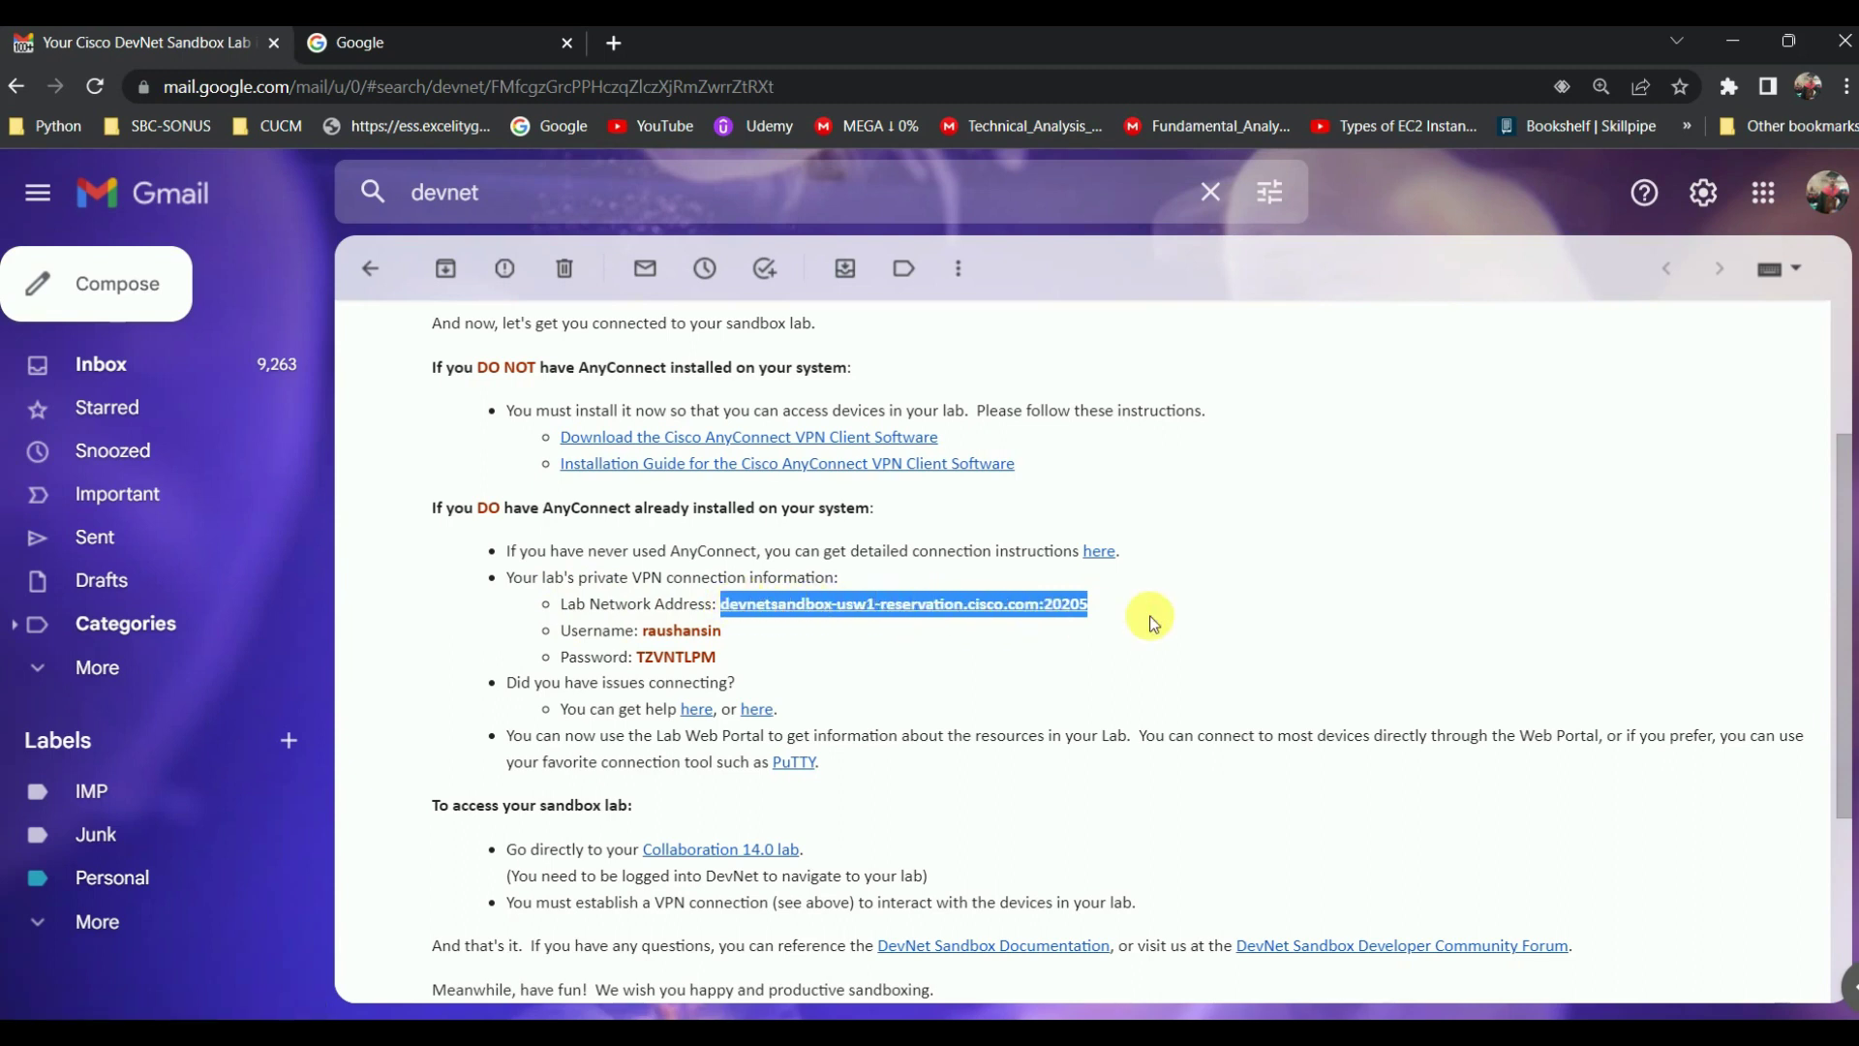
left_click(733, 637)
left_click_drag(728, 634, 635, 658)
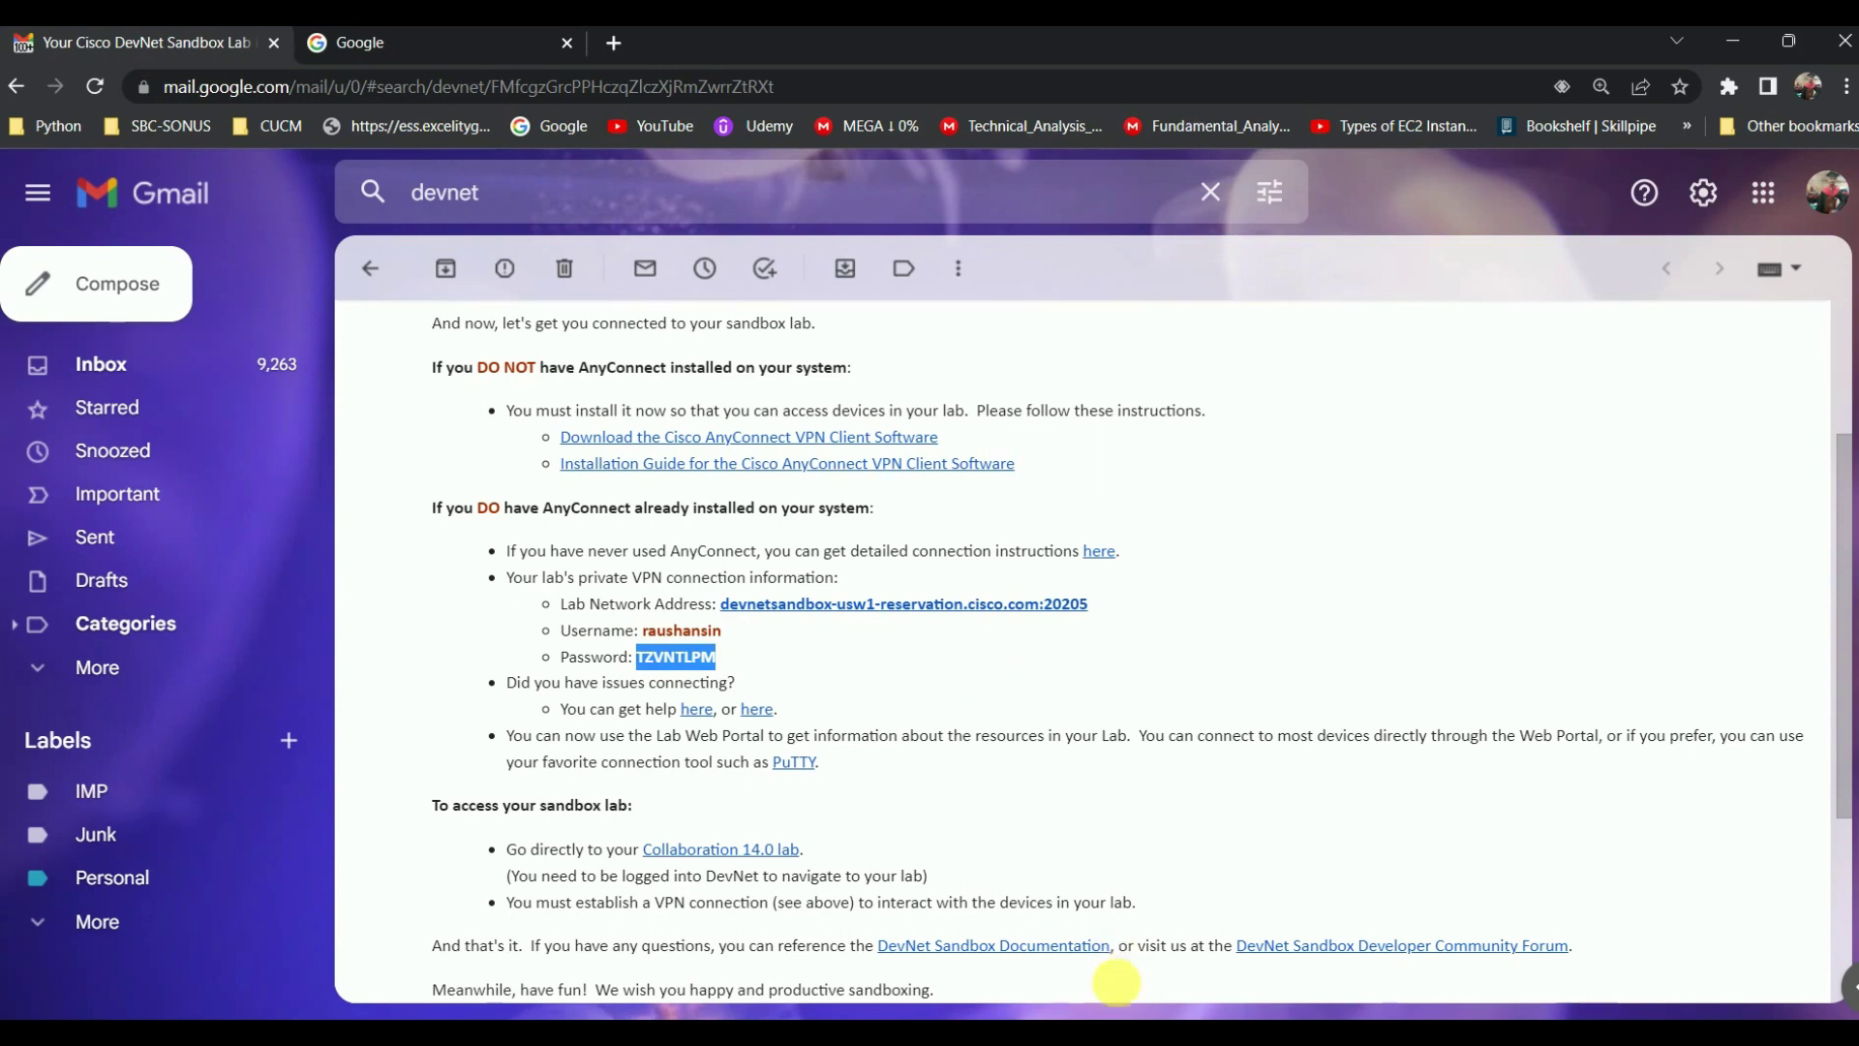
left_click(1149, 1032)
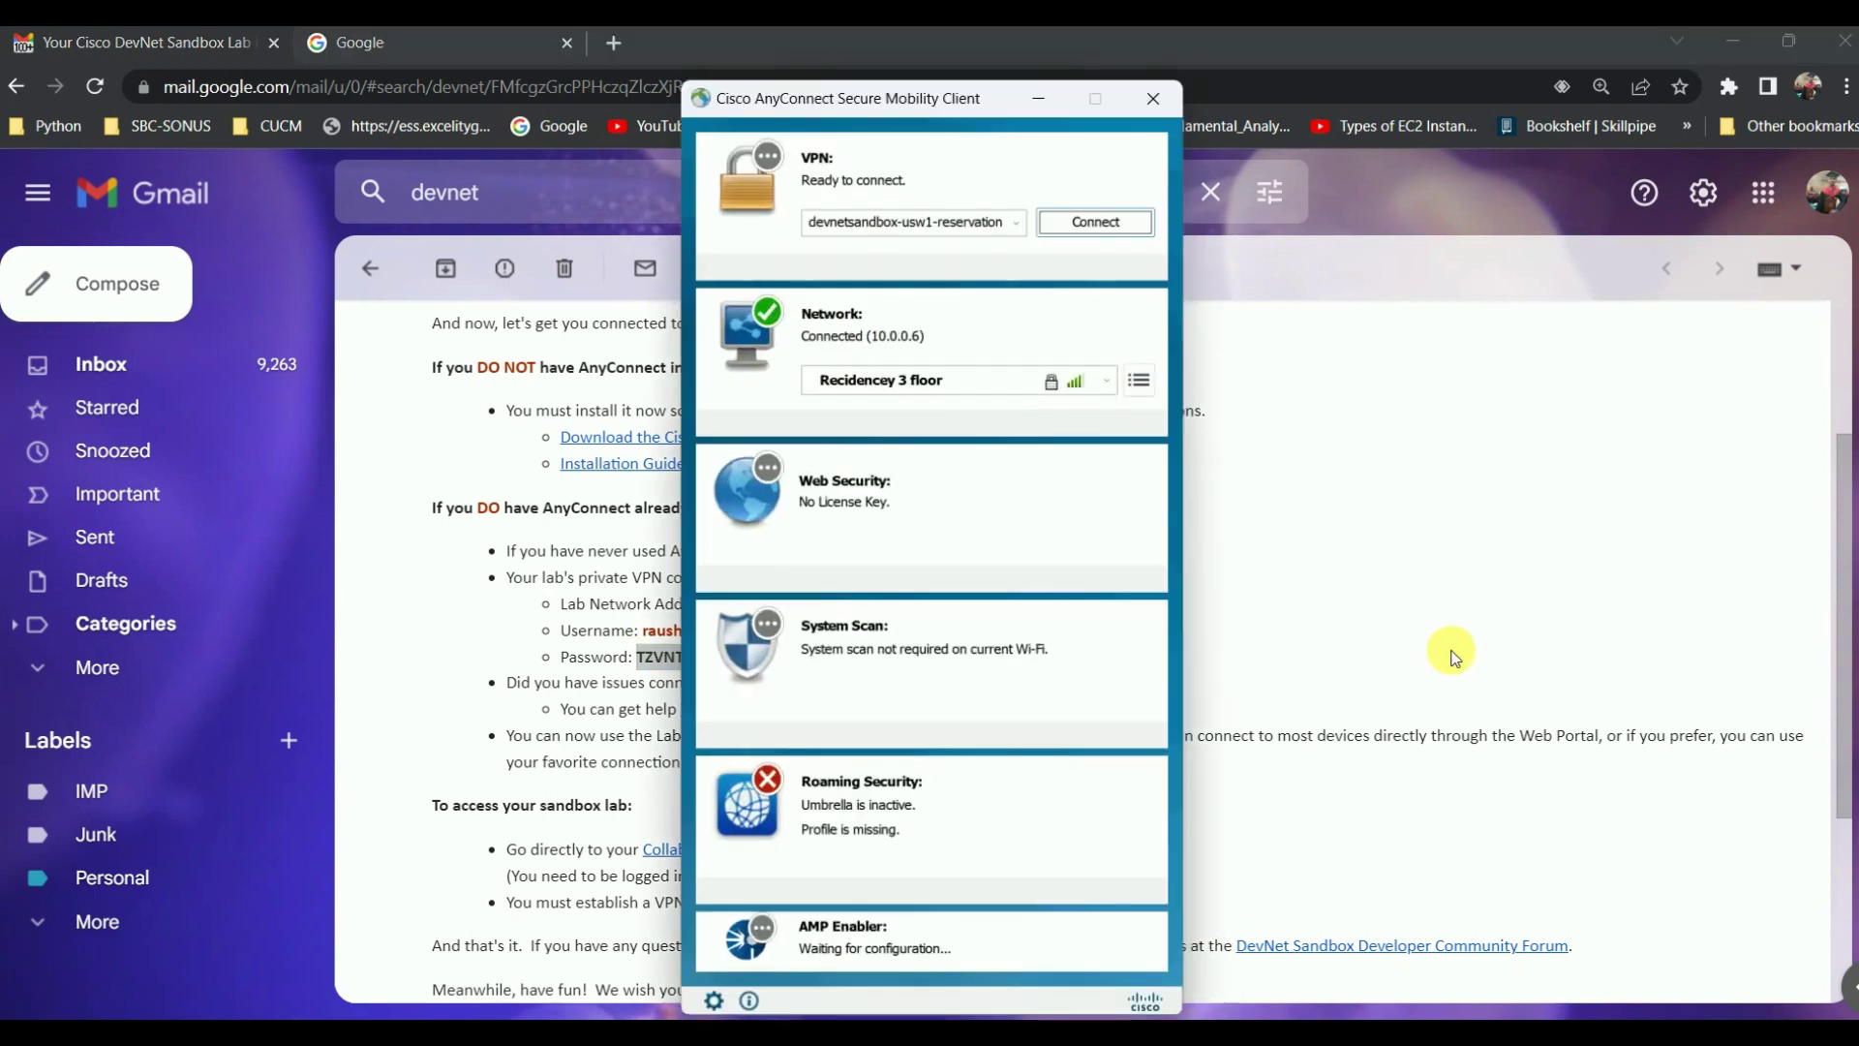
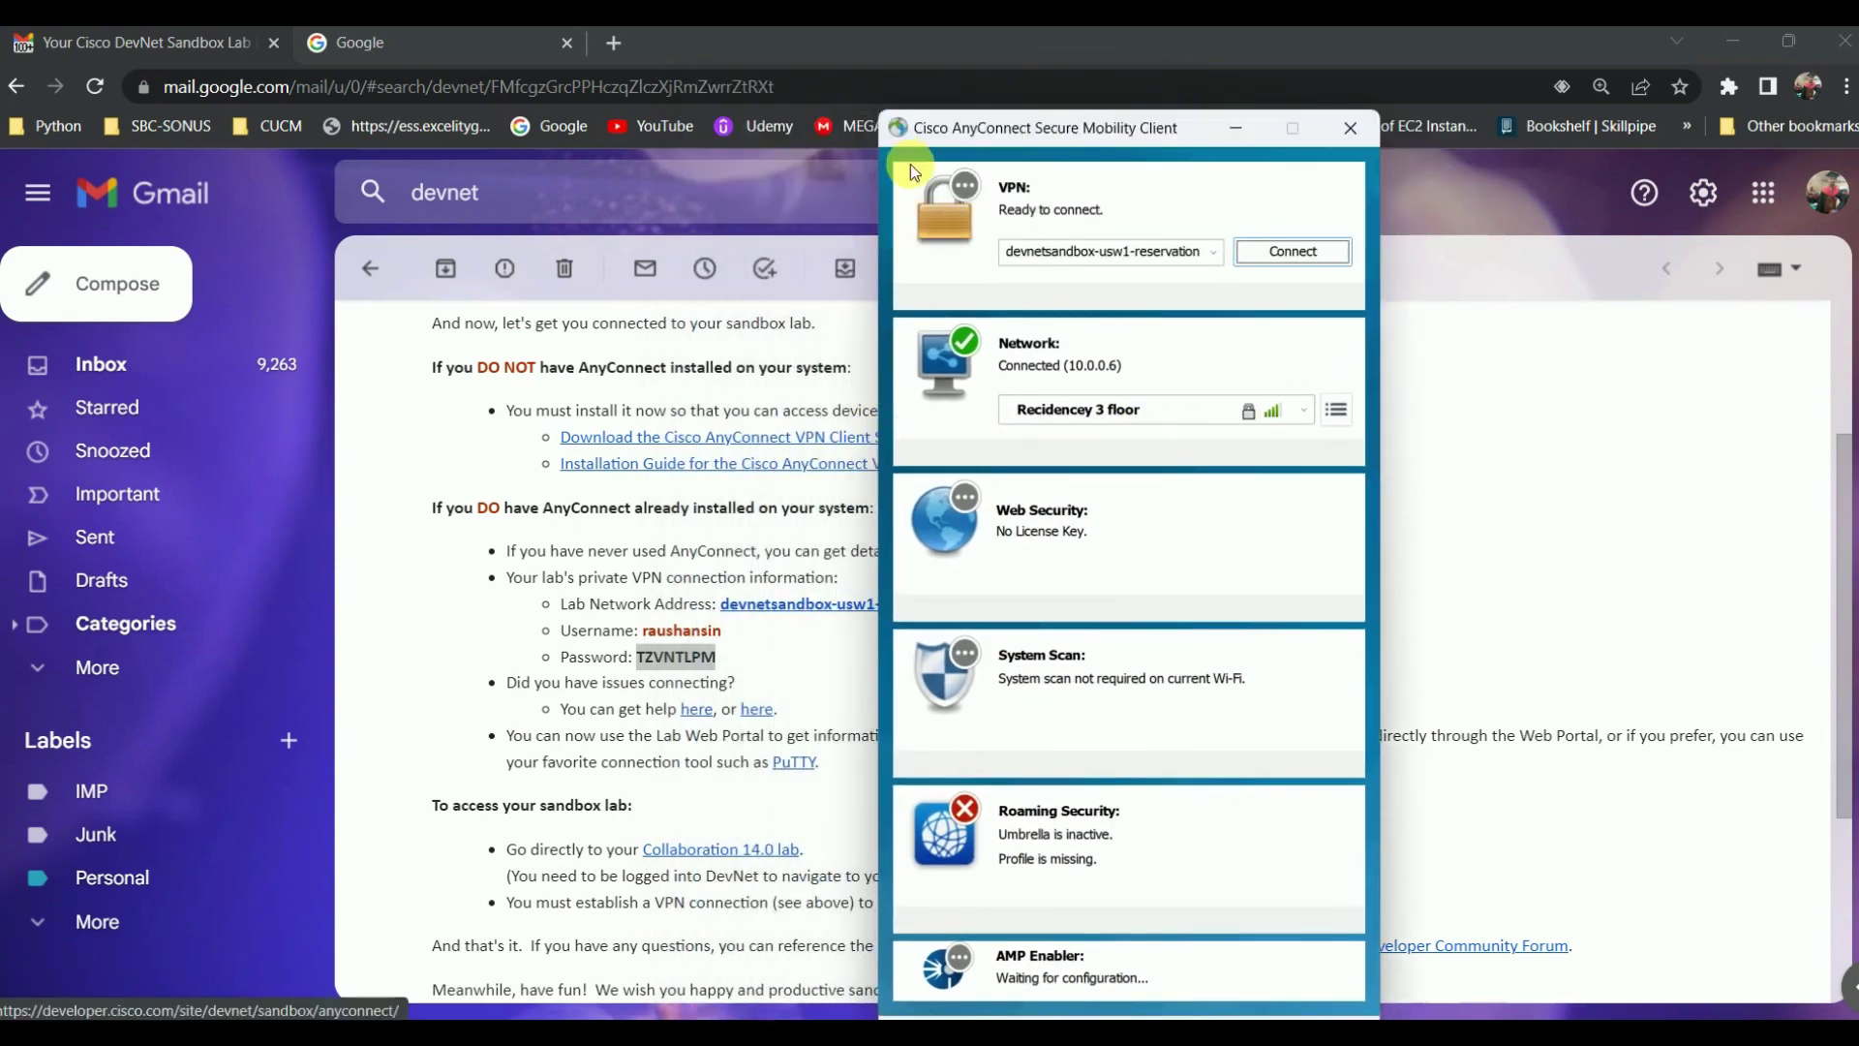
- Snap the AnyConnect window to the right and narrow it to uncover the email
left_click_drag(902, 142, 1106, 161)
left_click_drag(818, 48, 1423, 148)
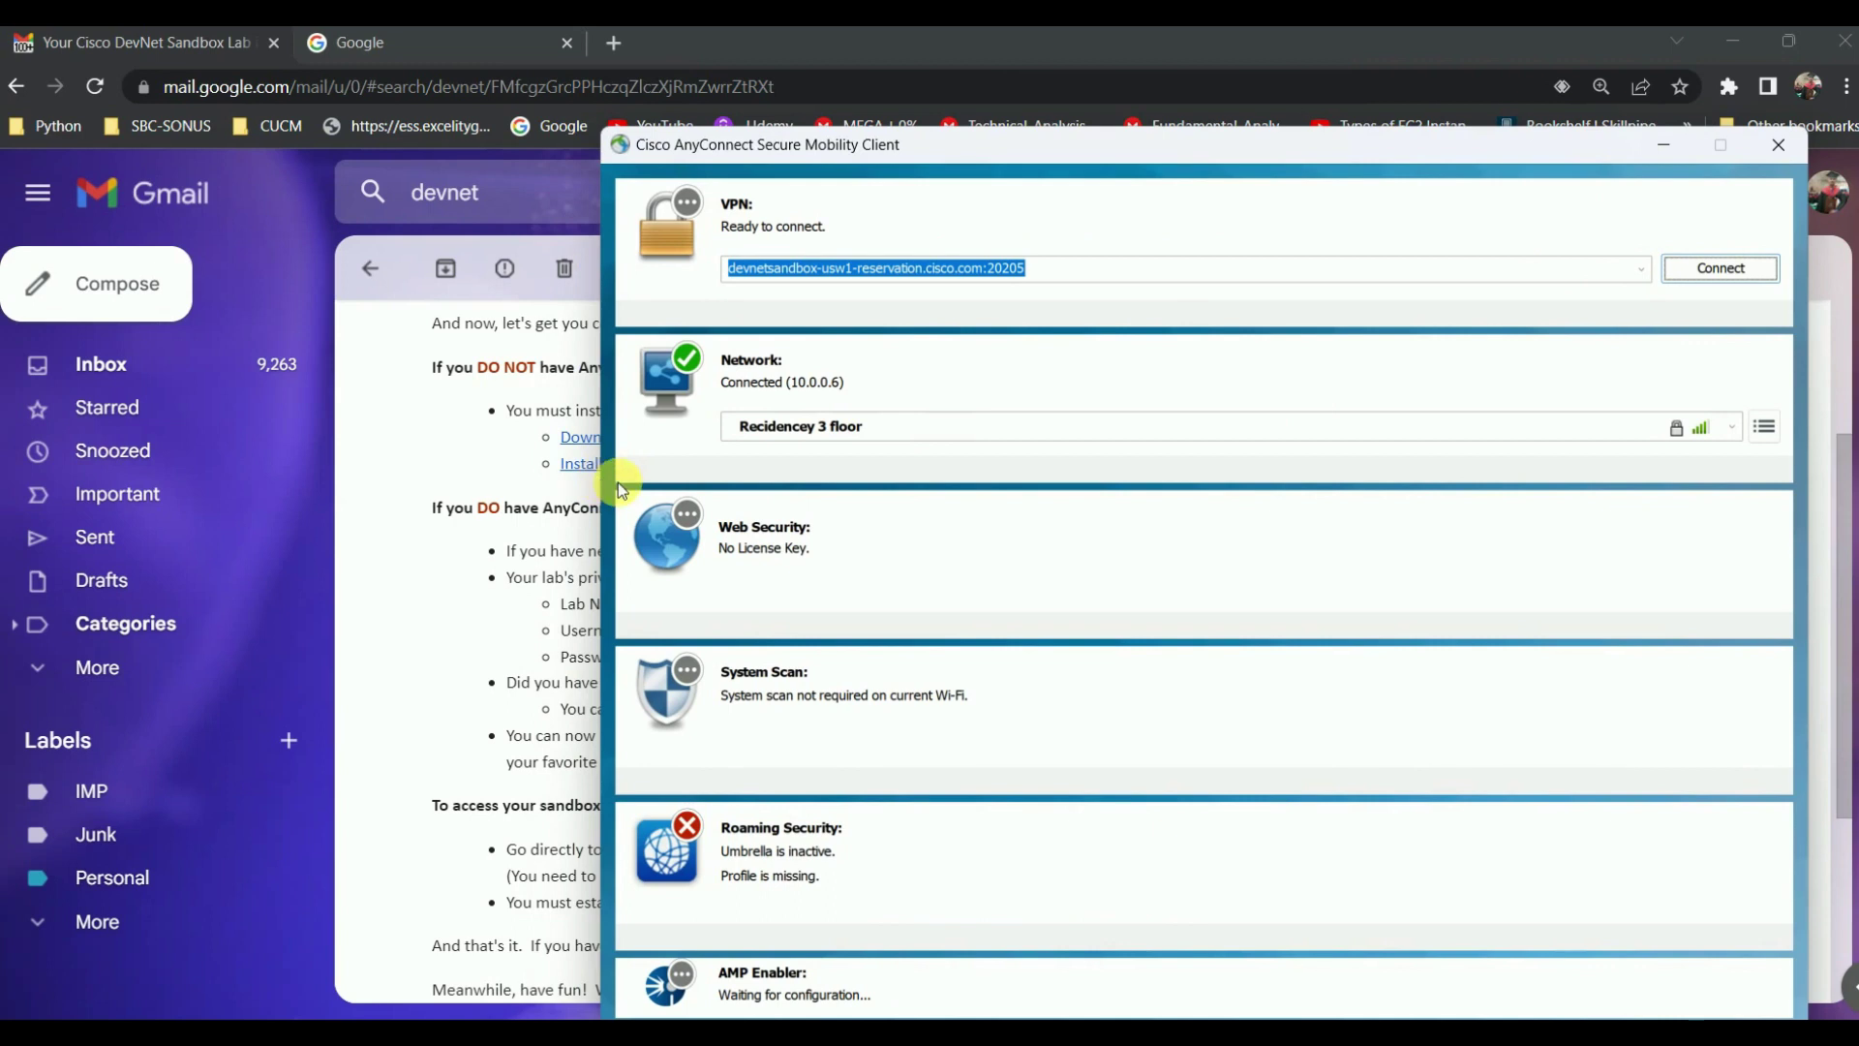
left_click_drag(610, 485, 1326, 481)
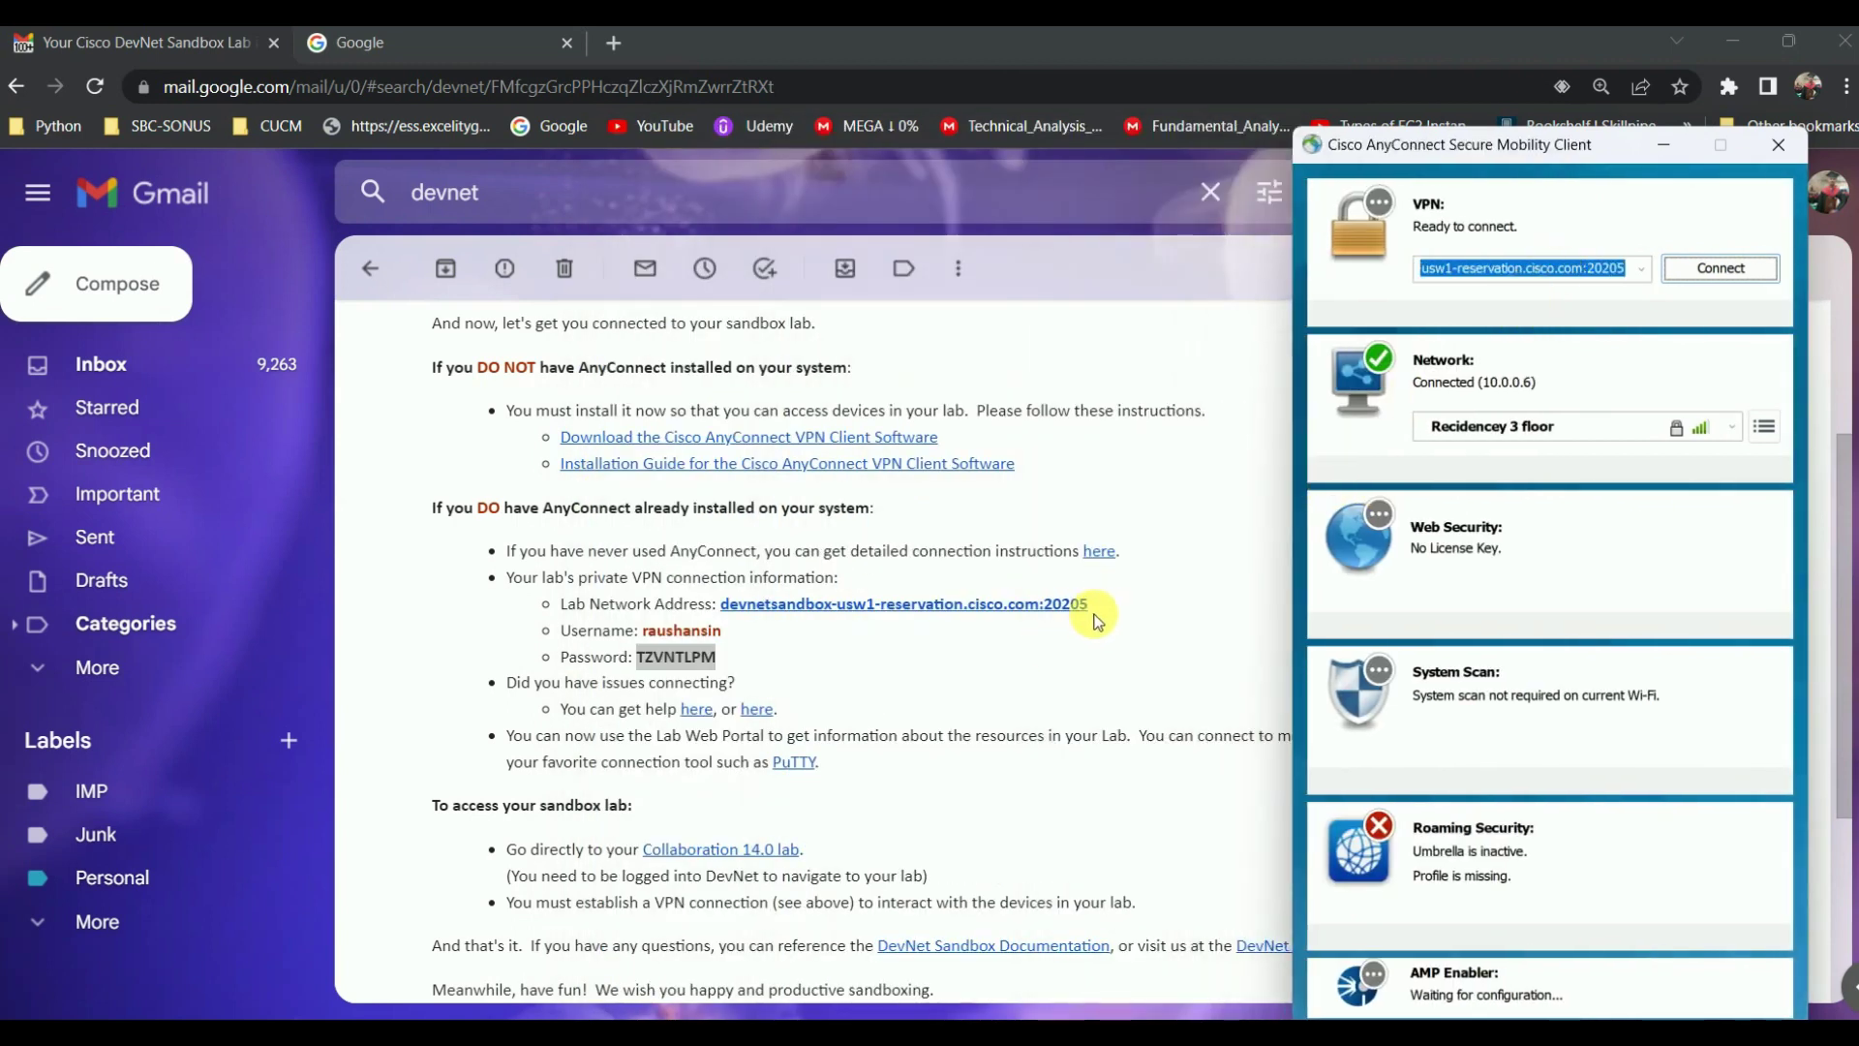
- Replace the VPN server with the lab address devnetsandbox-usw1-reservation.cisco.com:20205 copied from the email
left_click_drag(1106, 608, 717, 607)
key("ctrl+c")
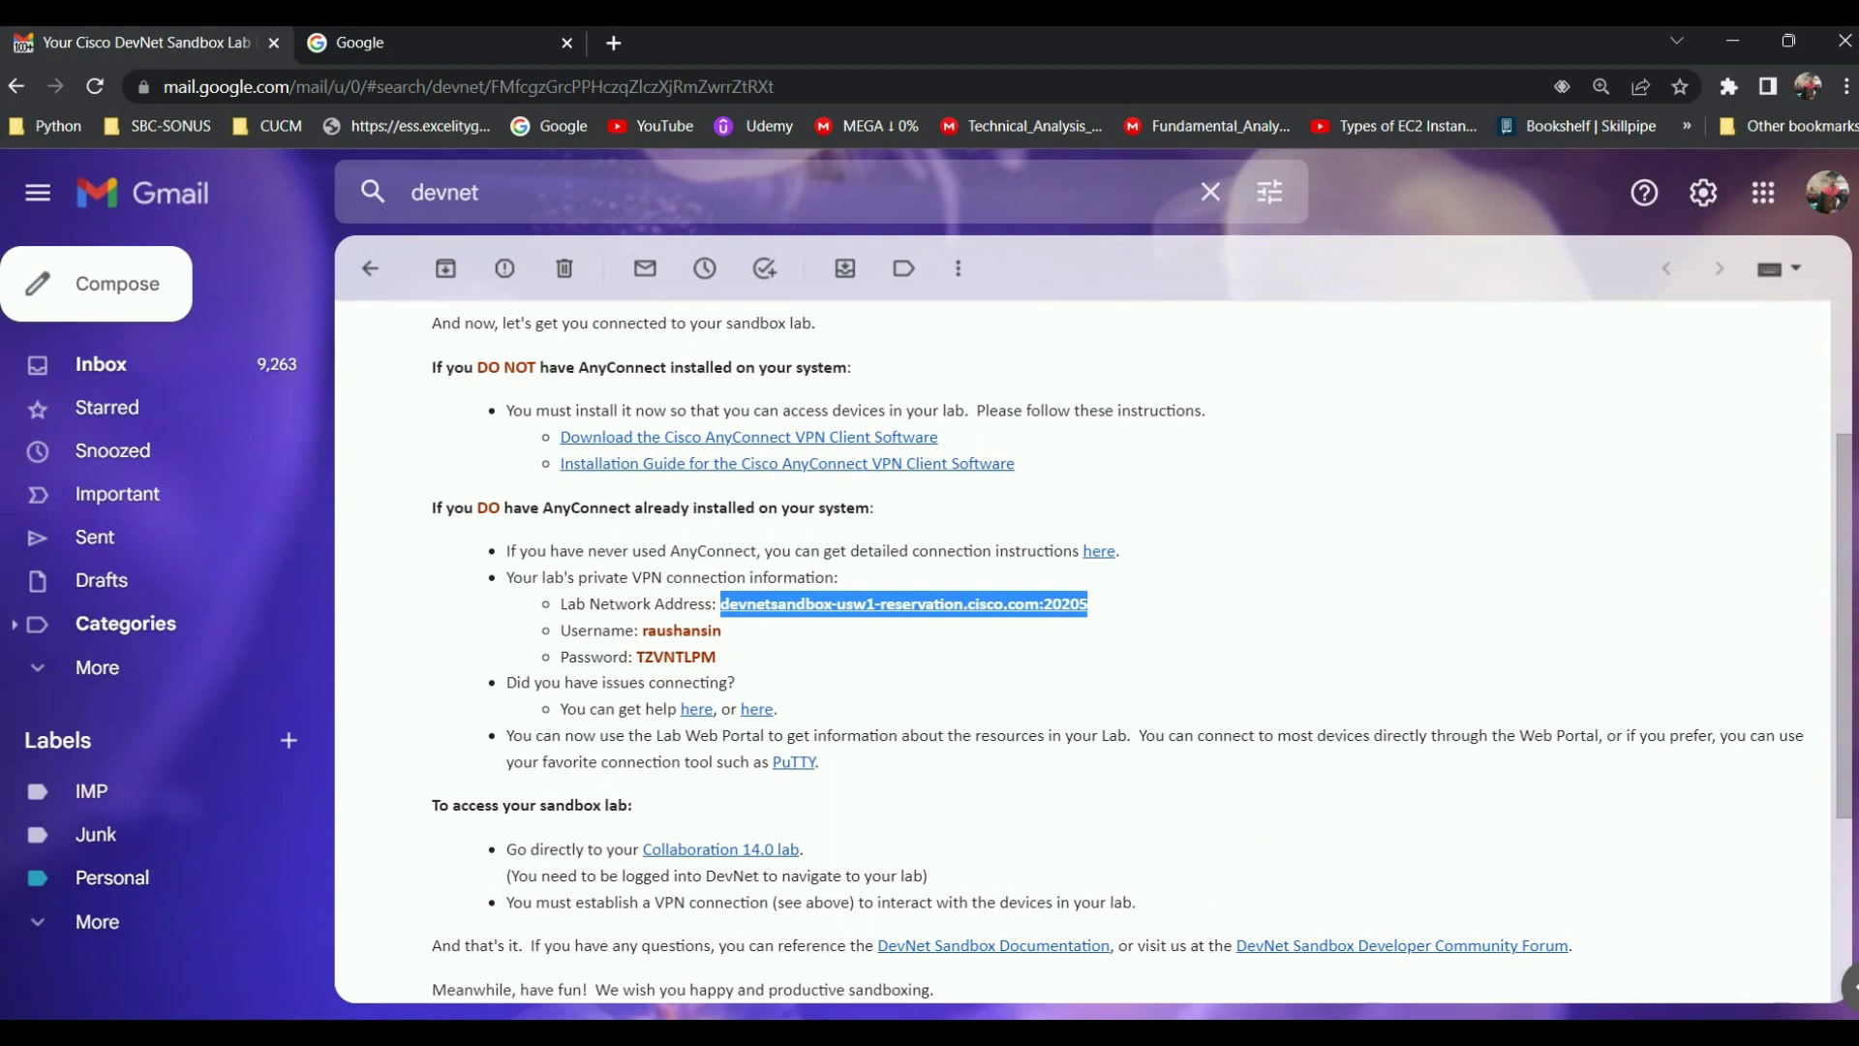
key("alt+Tab")
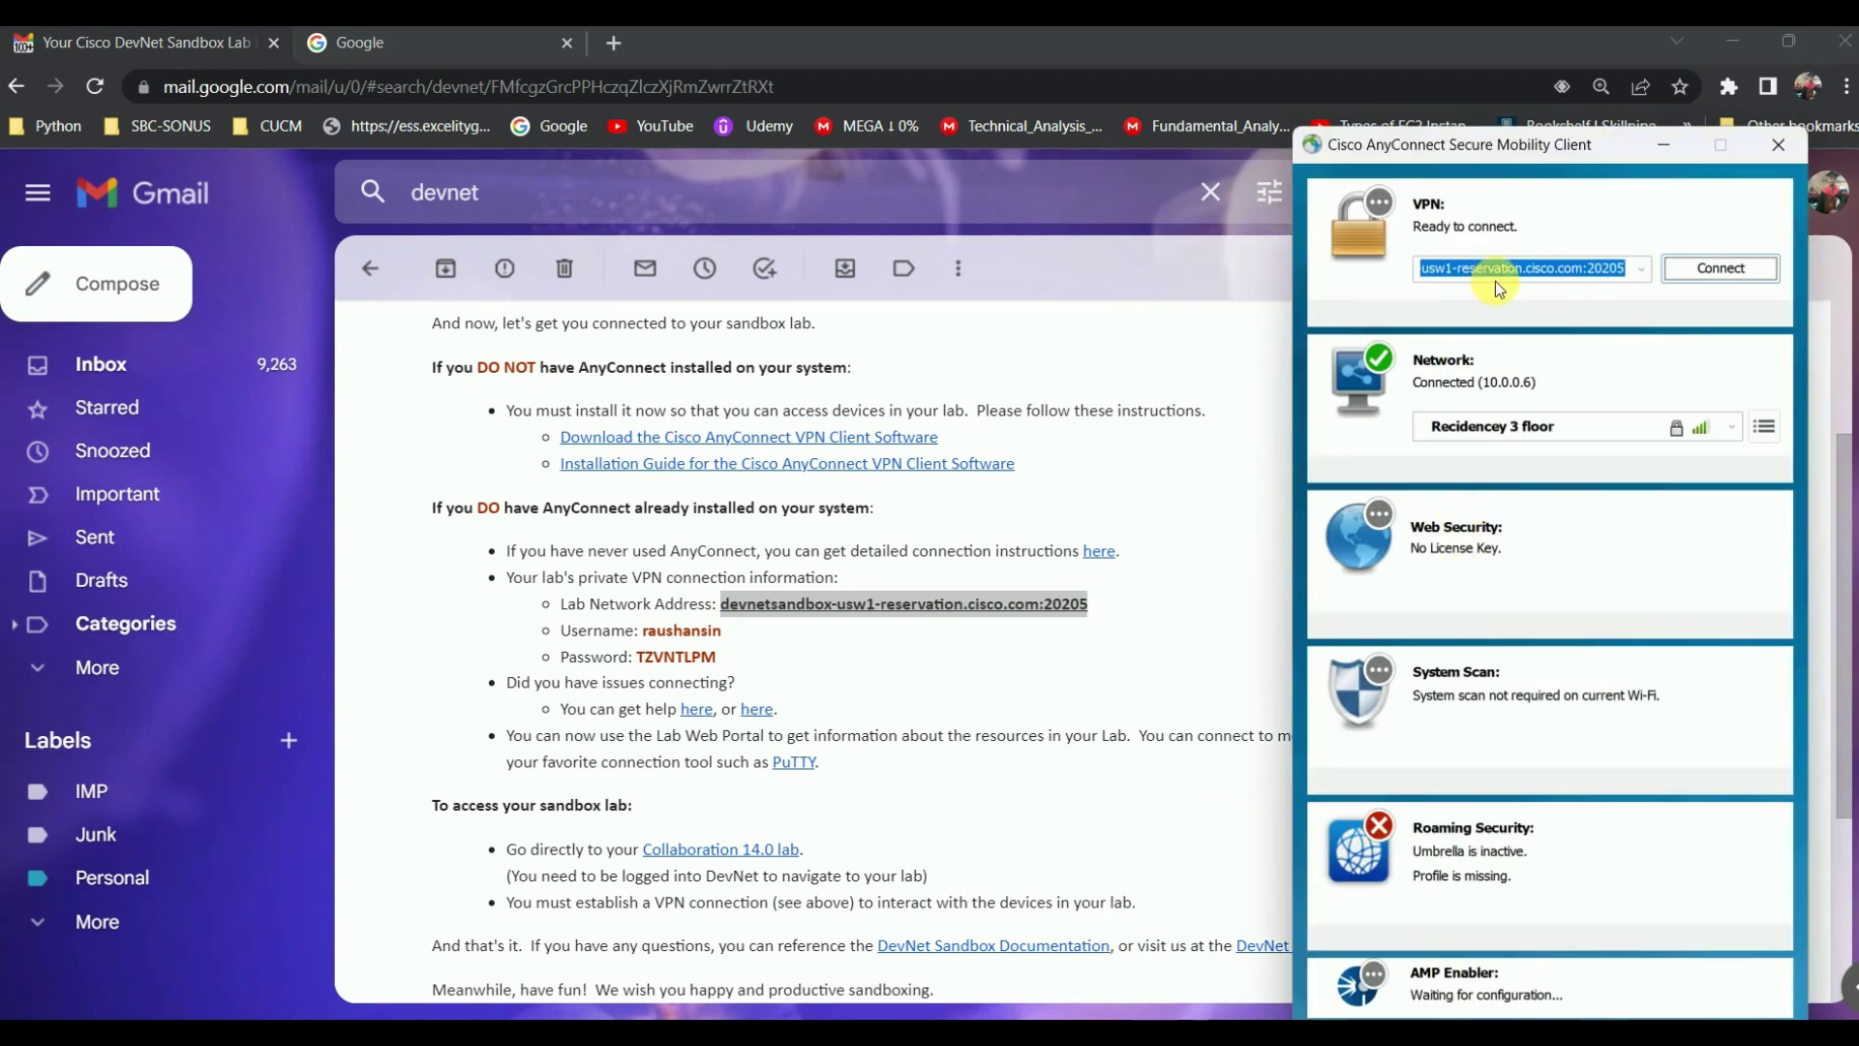
double_click(1459, 272)
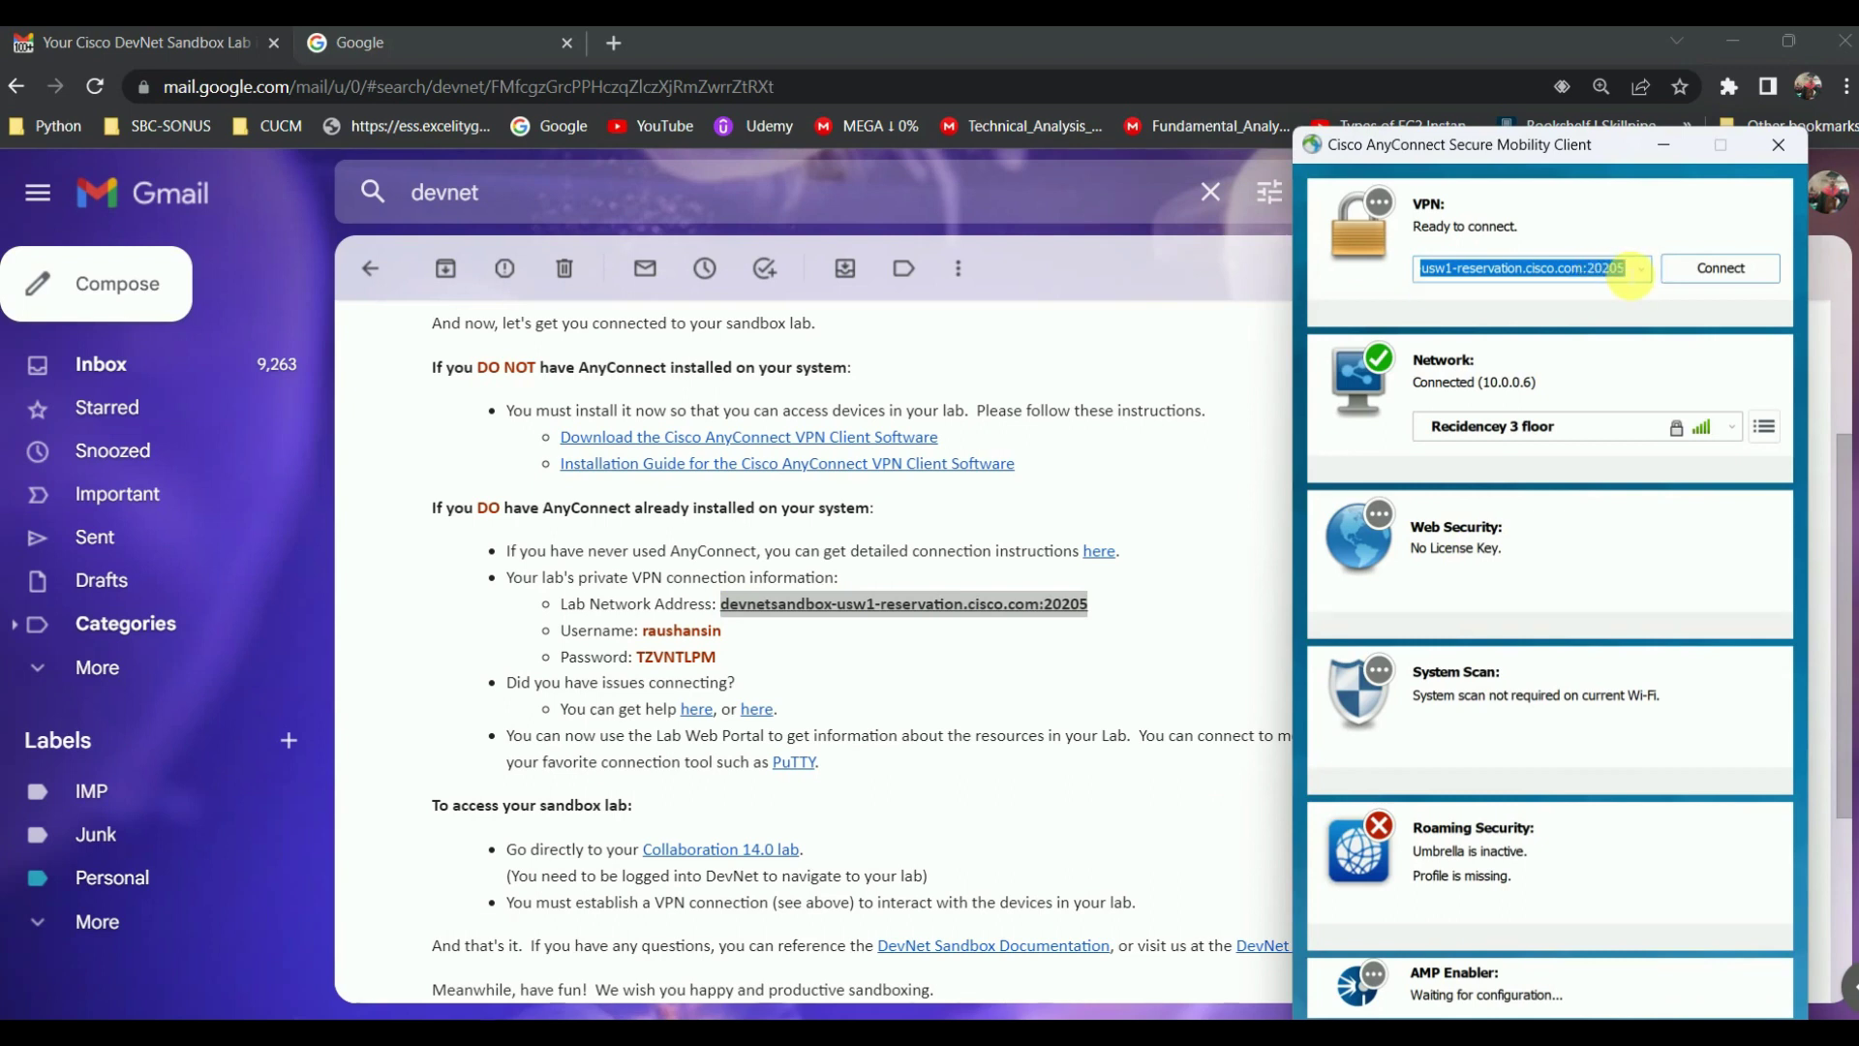
key("BackSpace")
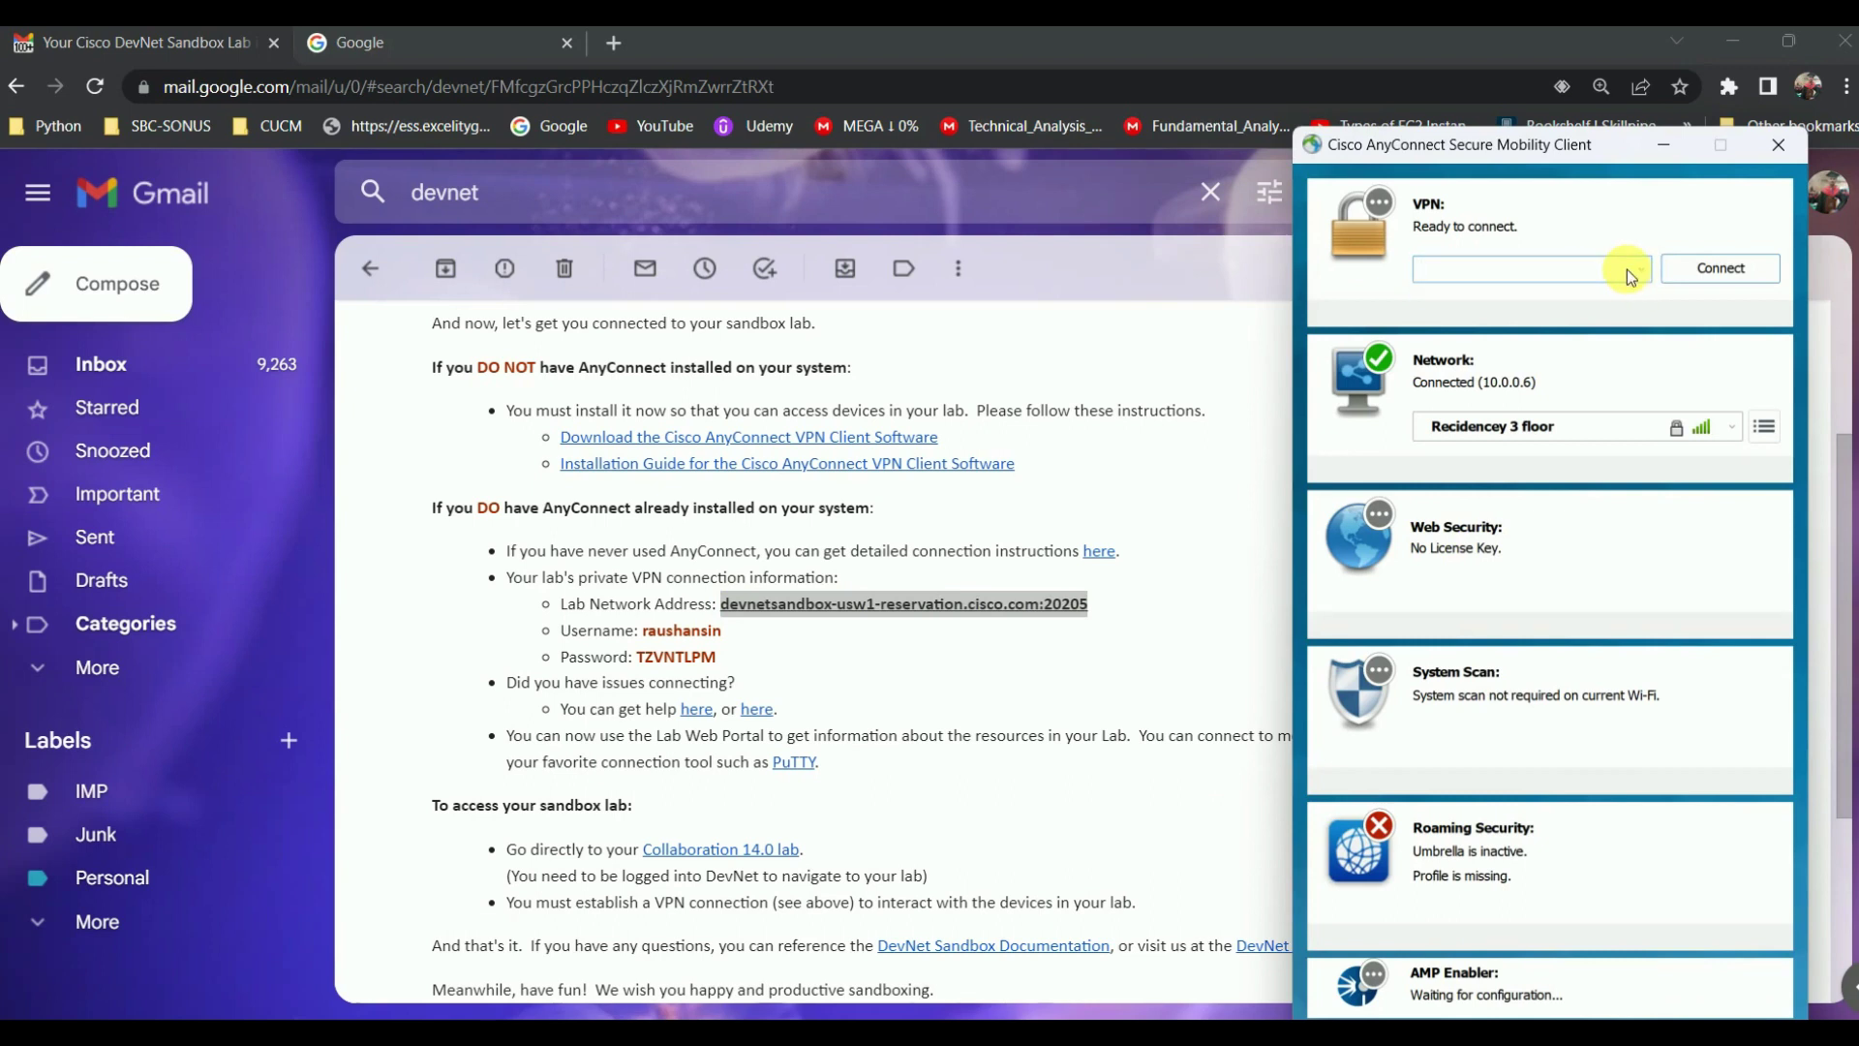
key("ctrl+v")
- Connect to the lab server and bring the AnyConnect login prompt to the front
left_click(1719, 267)
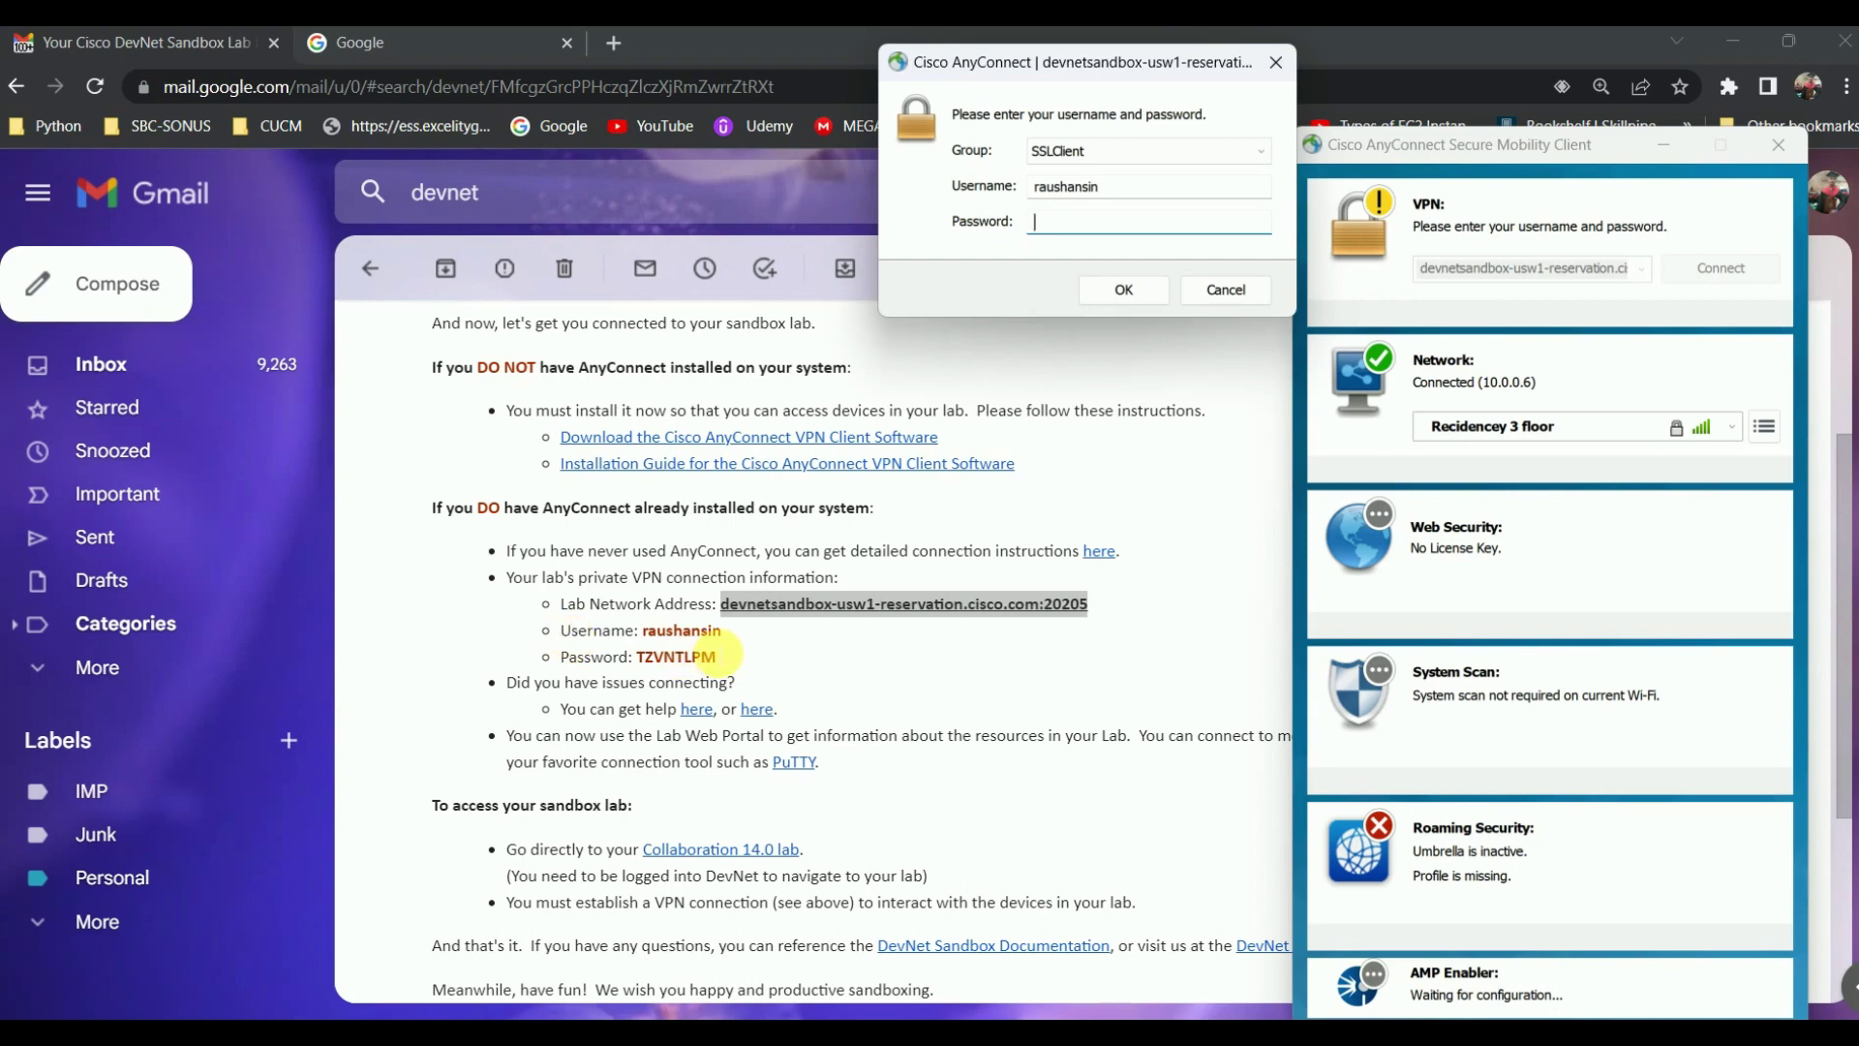
left_click_drag(641, 632, 719, 658)
left_click(1119, 1032)
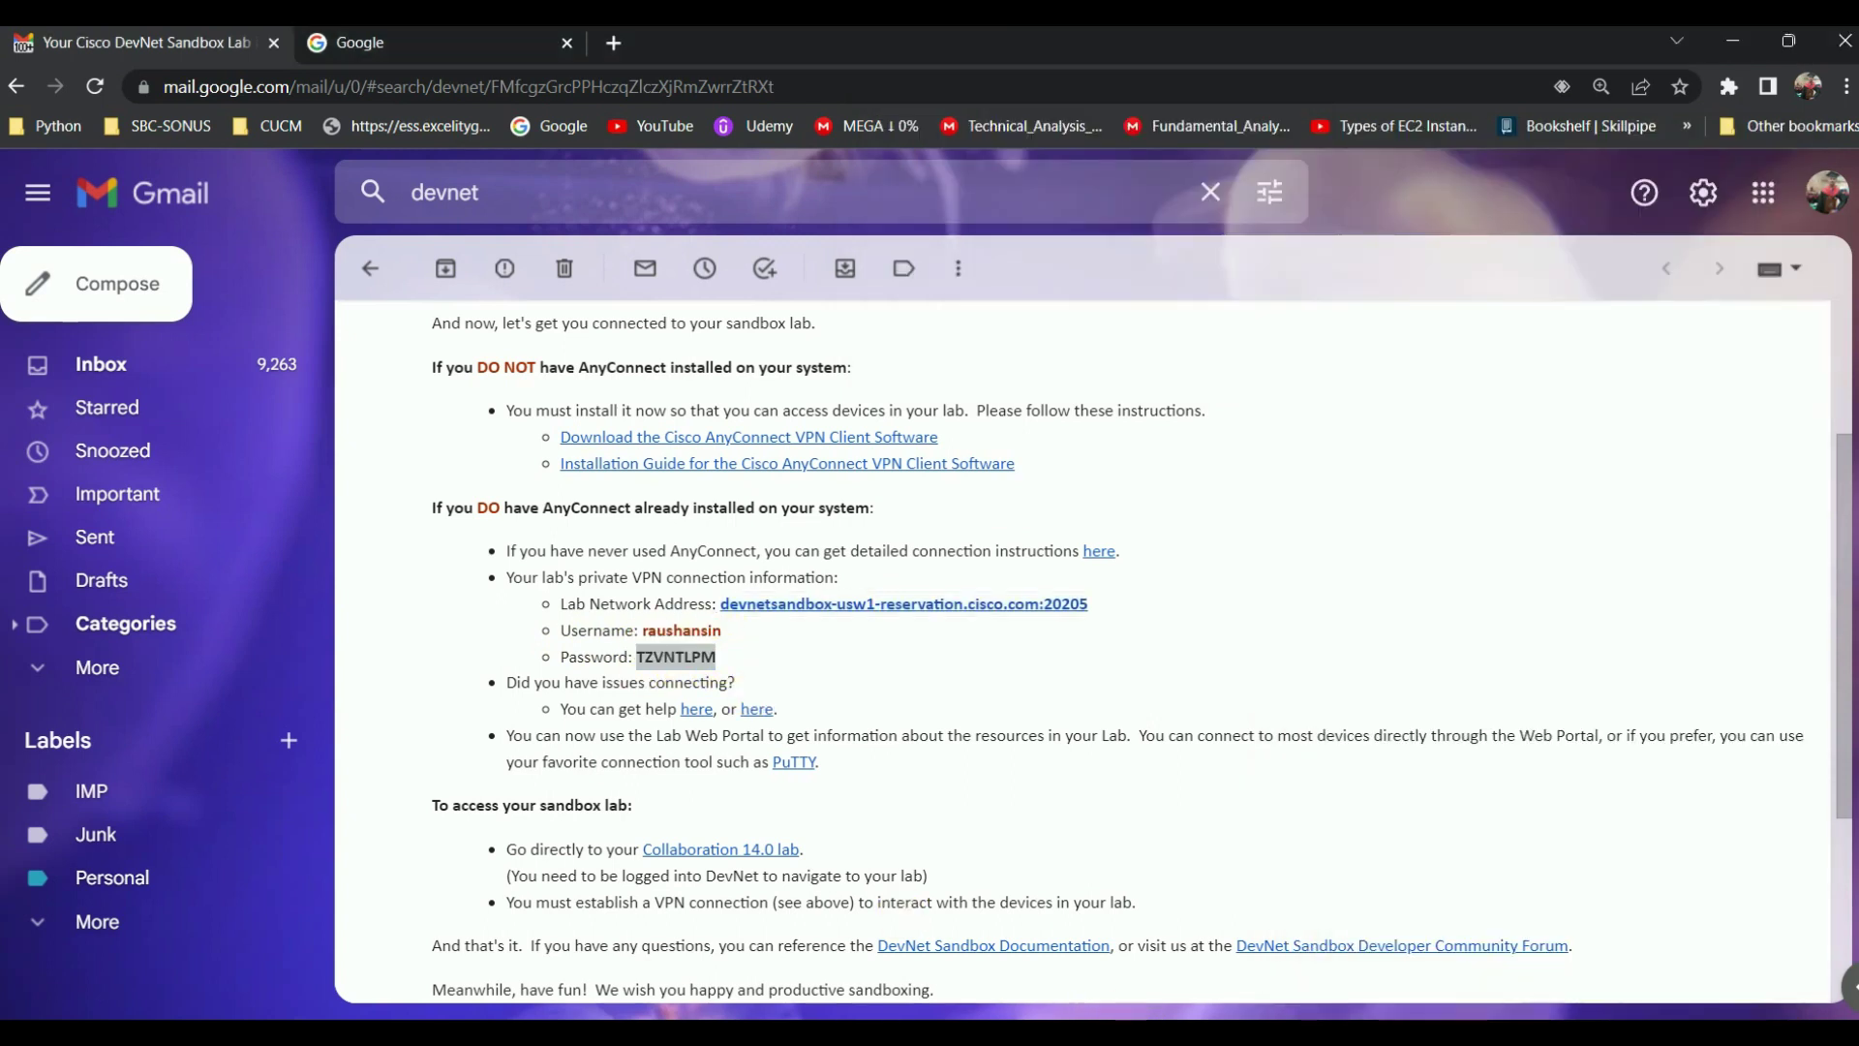
left_click(1116, 860)
left_click(1105, 187)
- Enter the lab username and password in the login prompt, then return to the sandbox email
double_click(1104, 188)
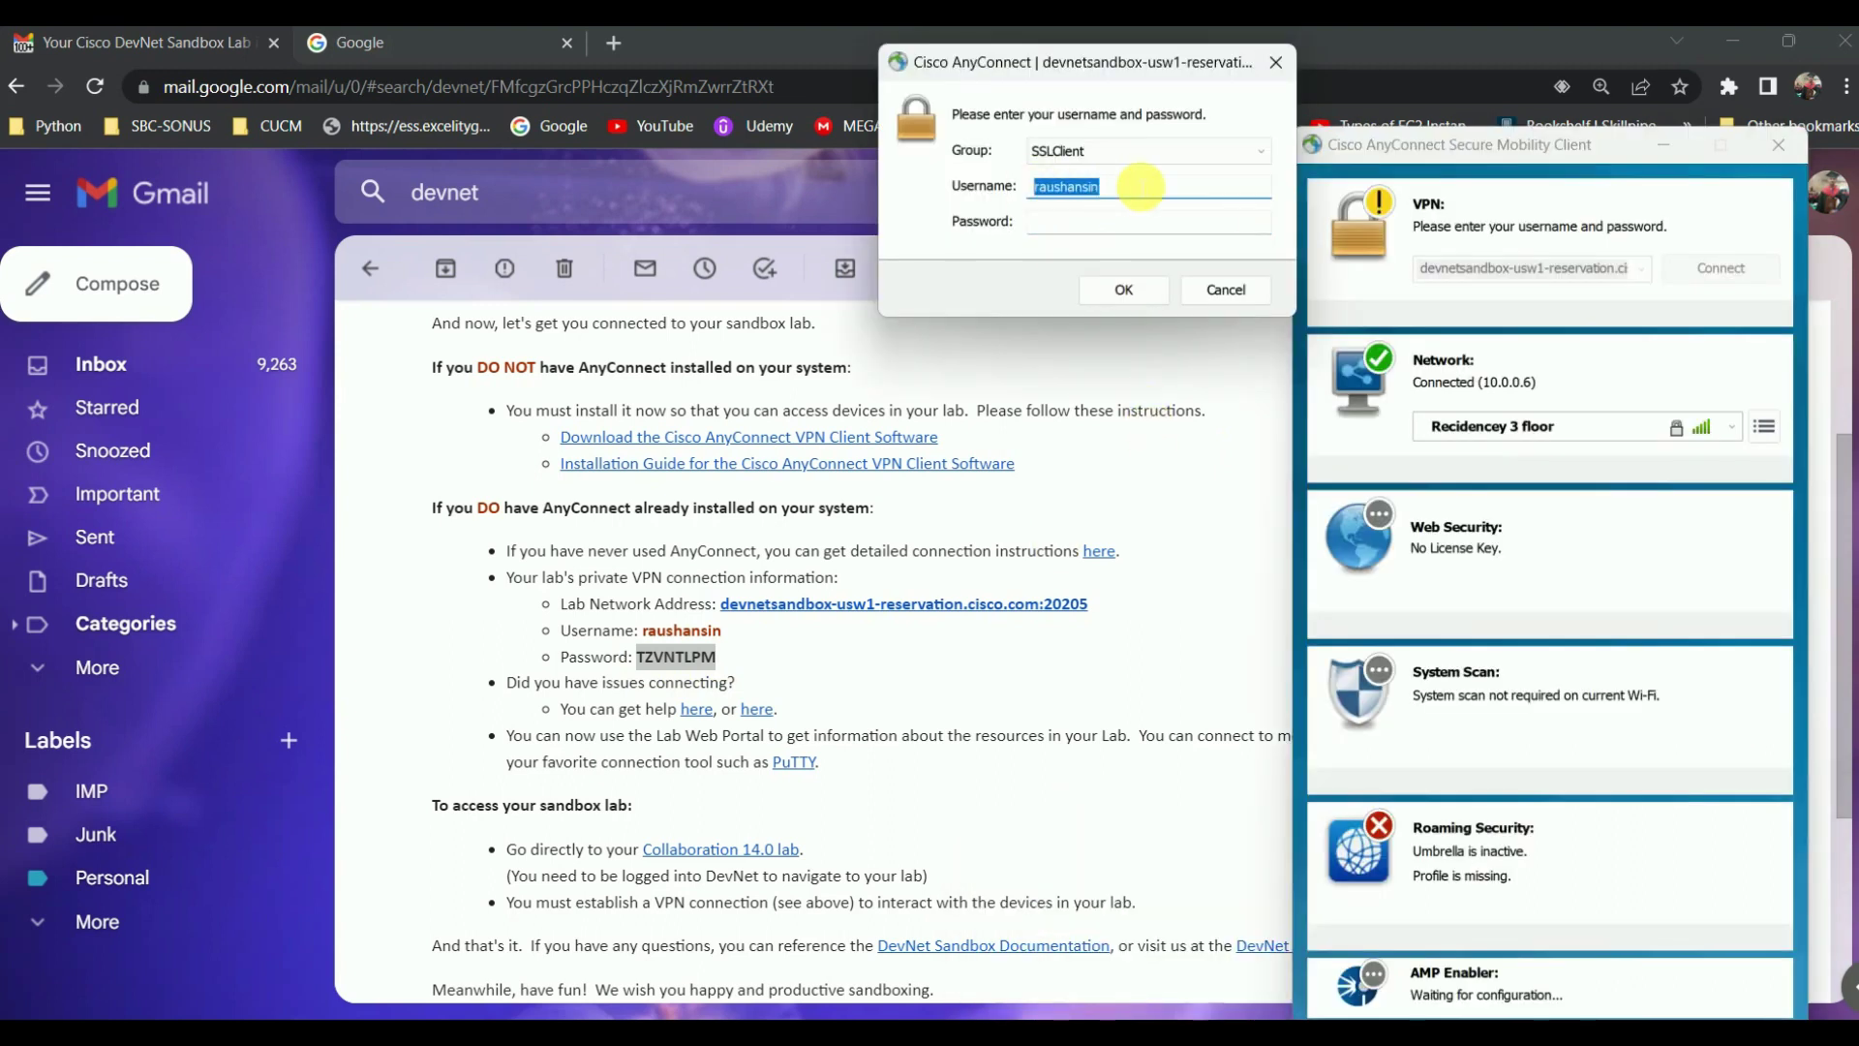
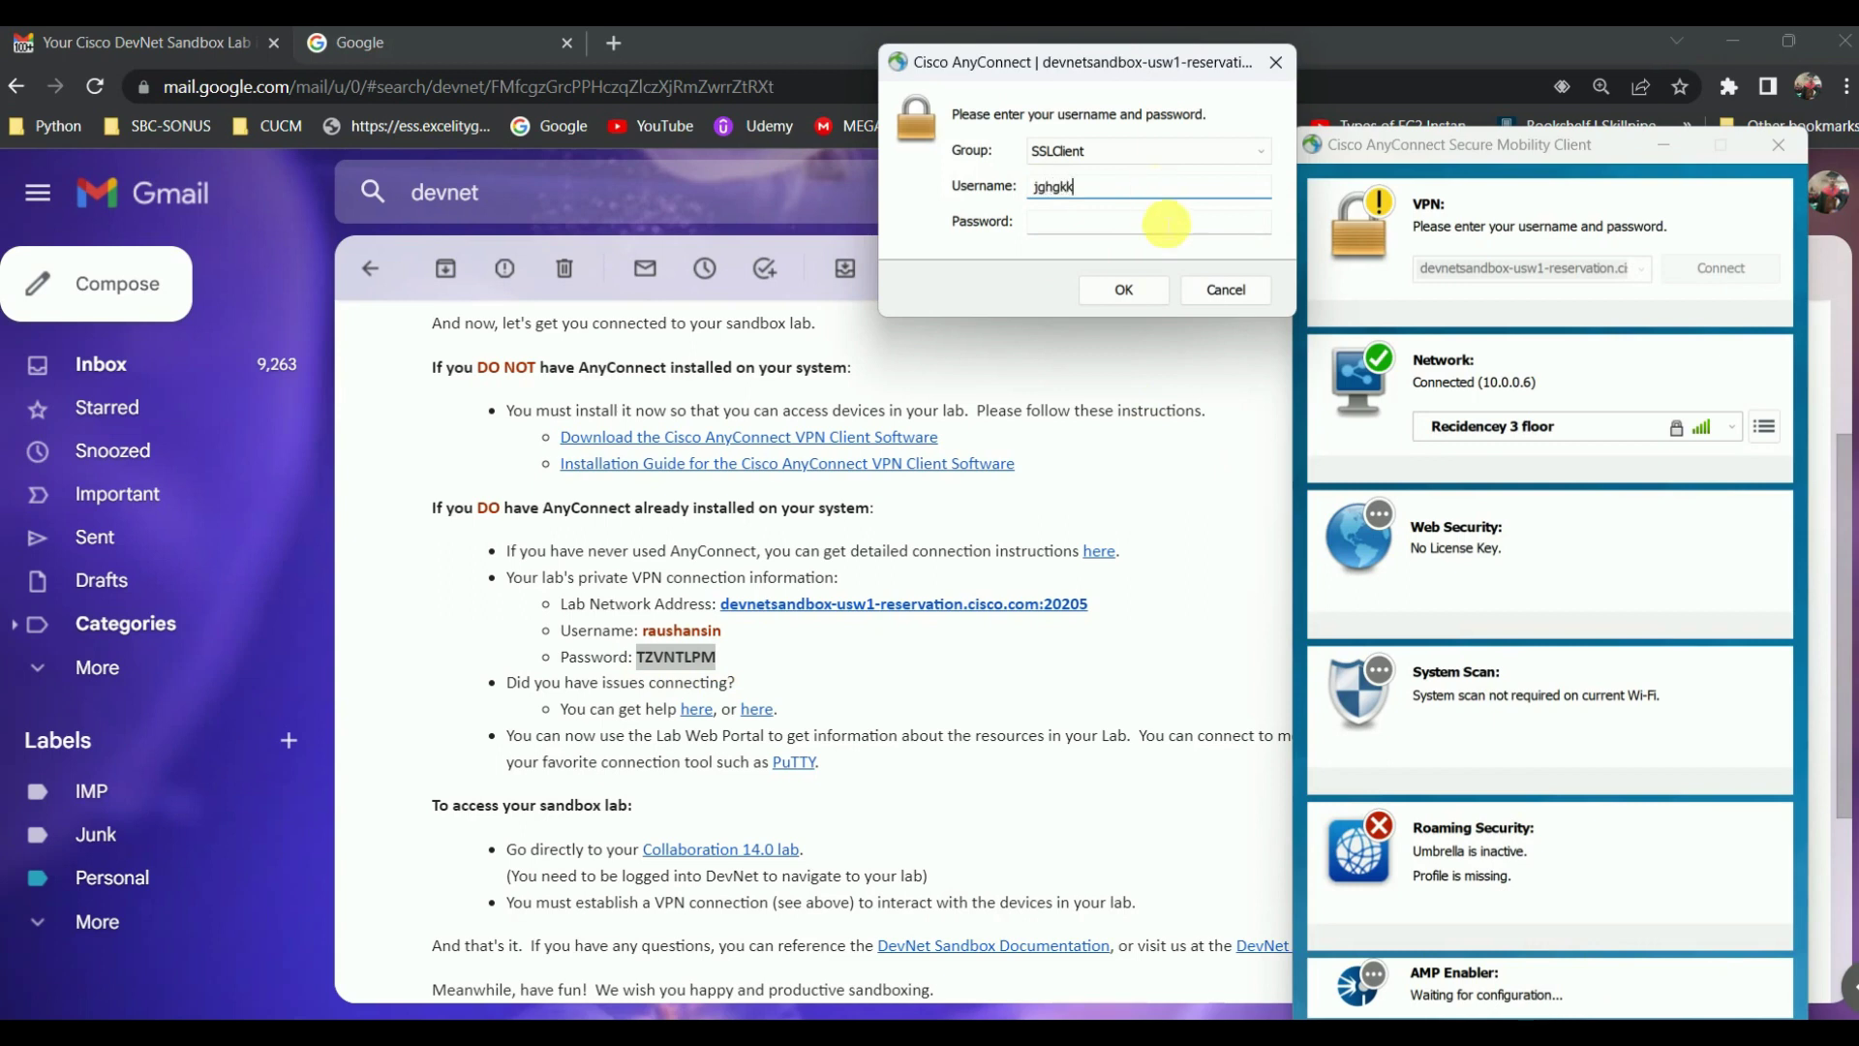
left_click(1152, 226)
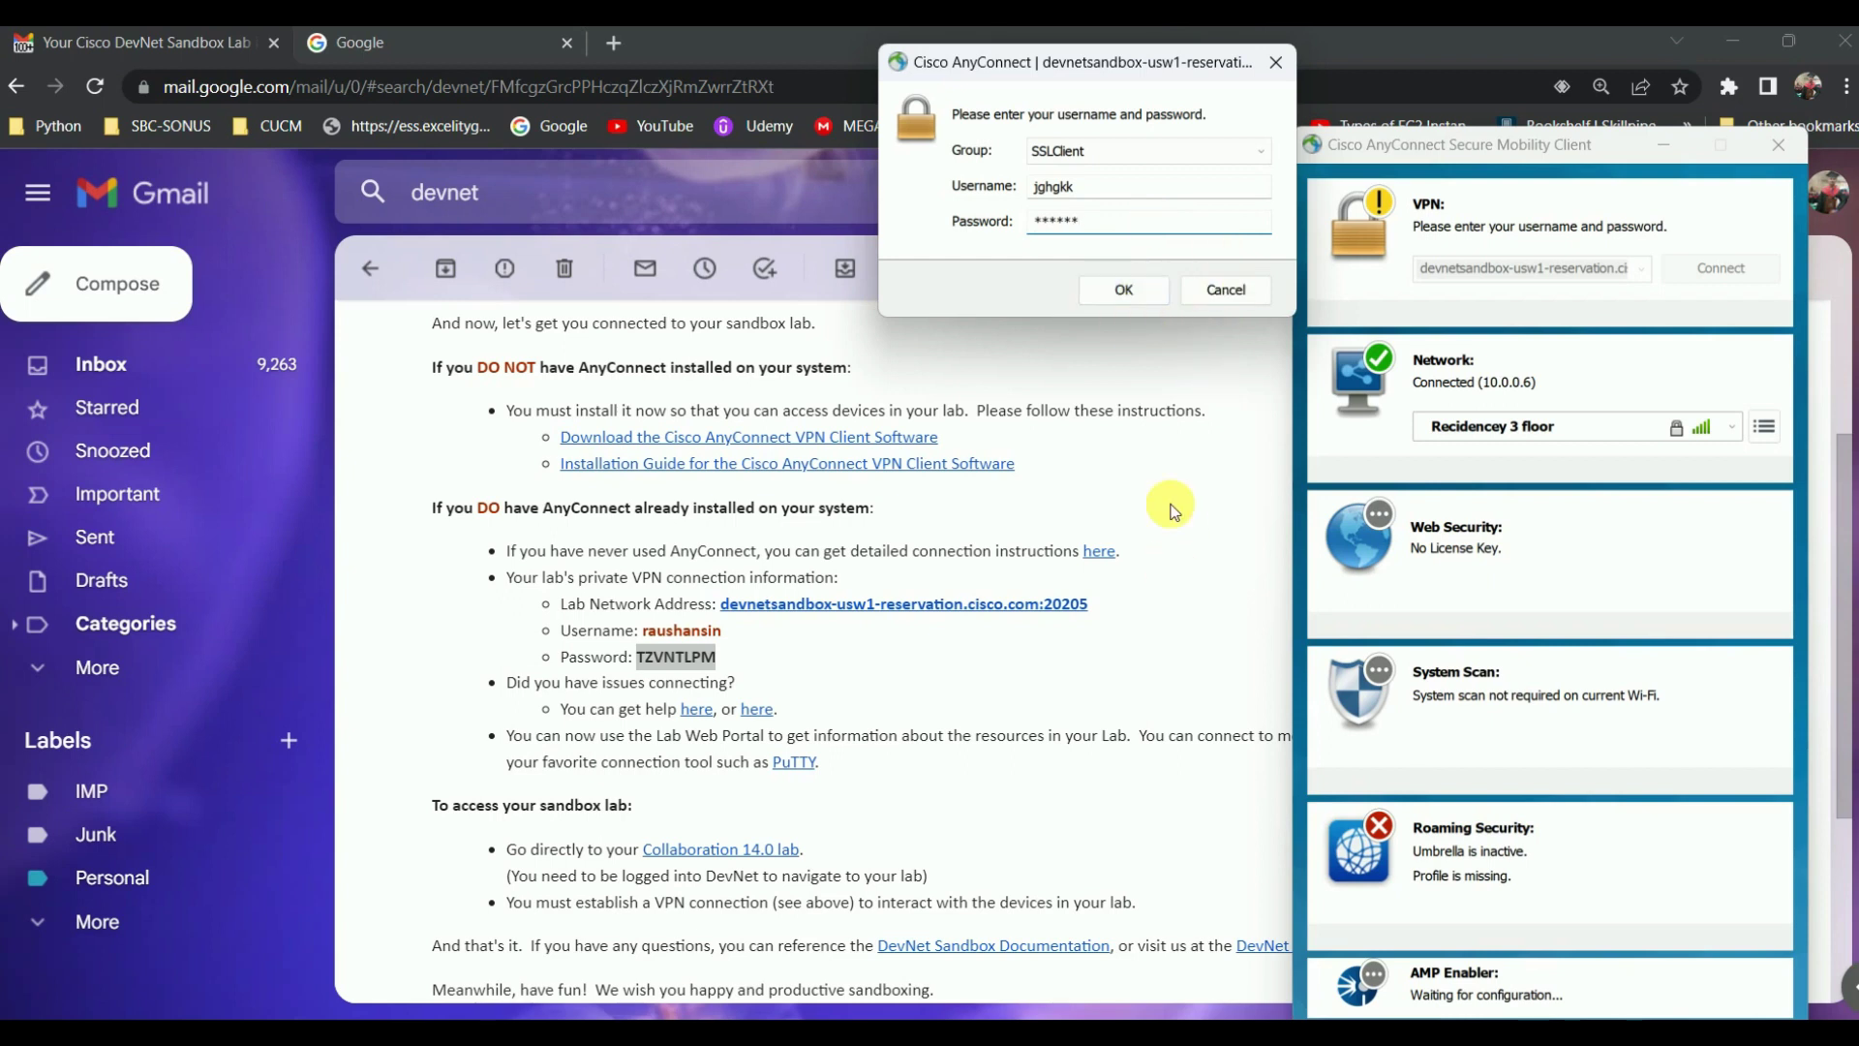
left_click(931, 668)
left_click(931, 669)
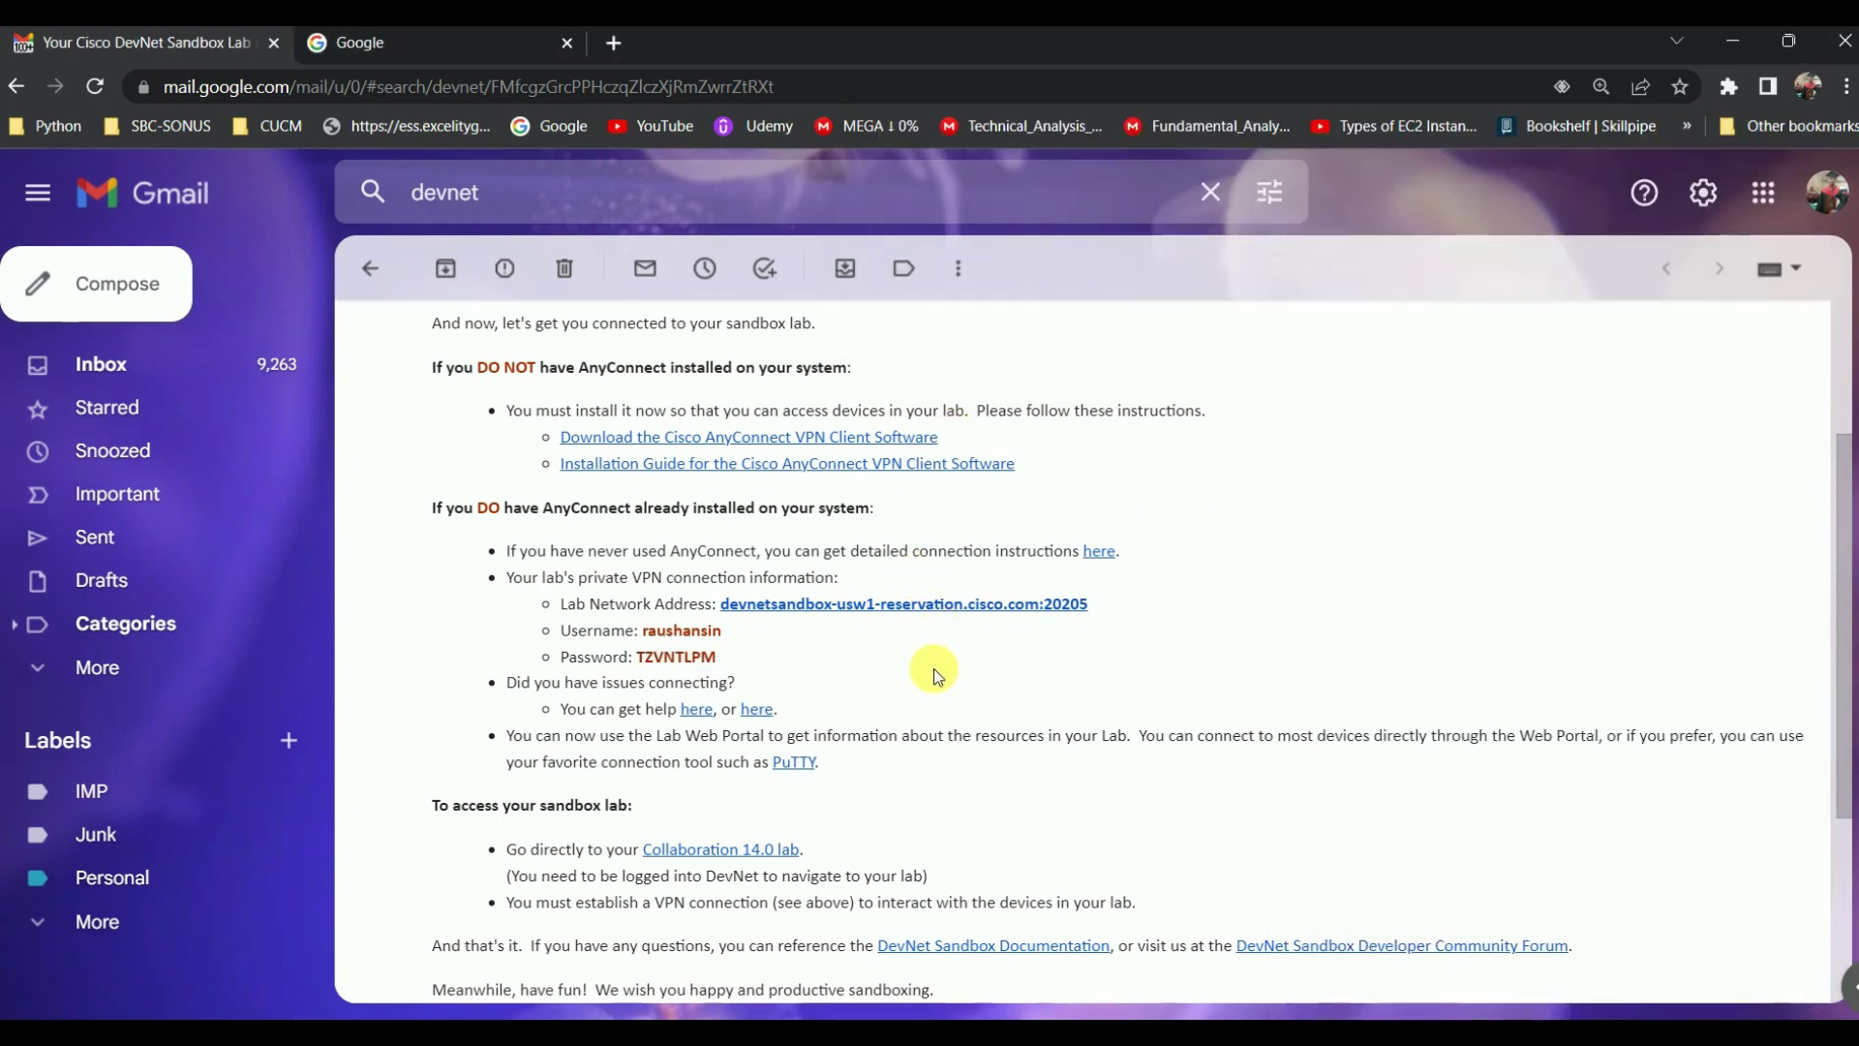
- In the sandbox Workspace tab, close the Conflicts notice and cancel the reservation dialog
key("alt+Tab")
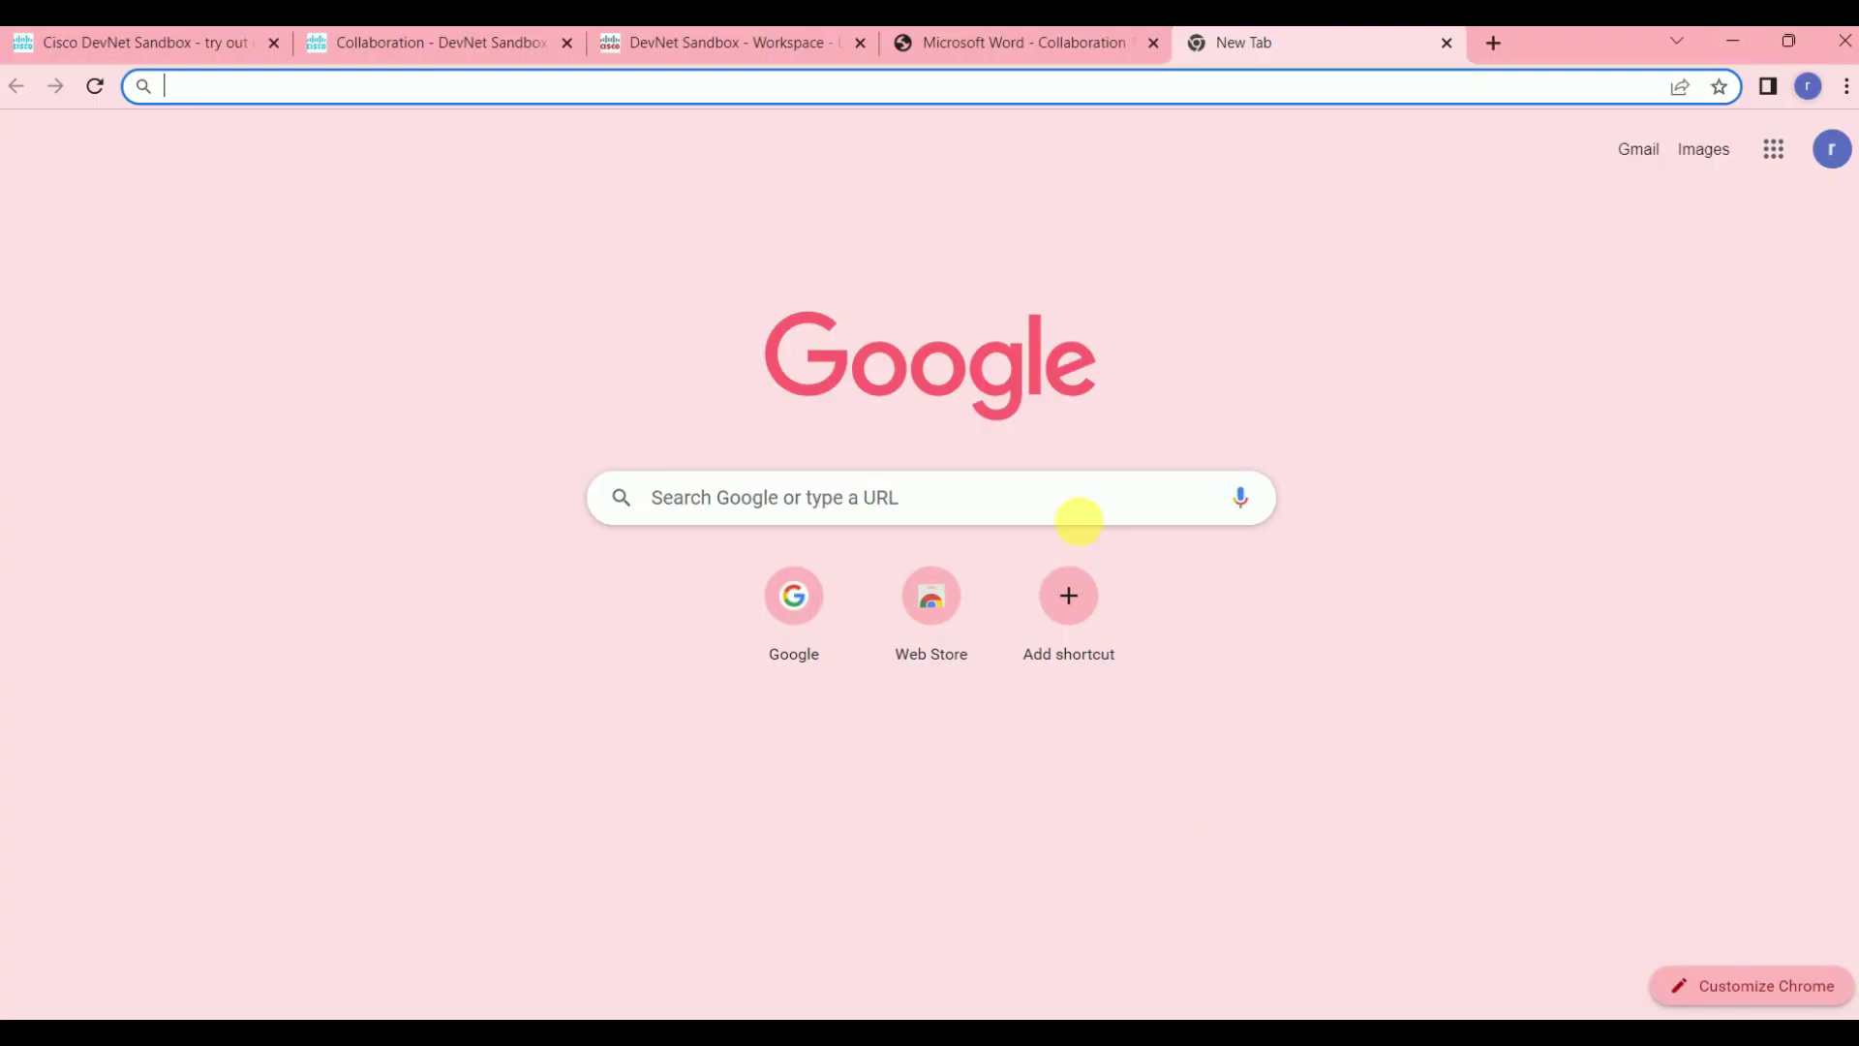
left_click(705, 49)
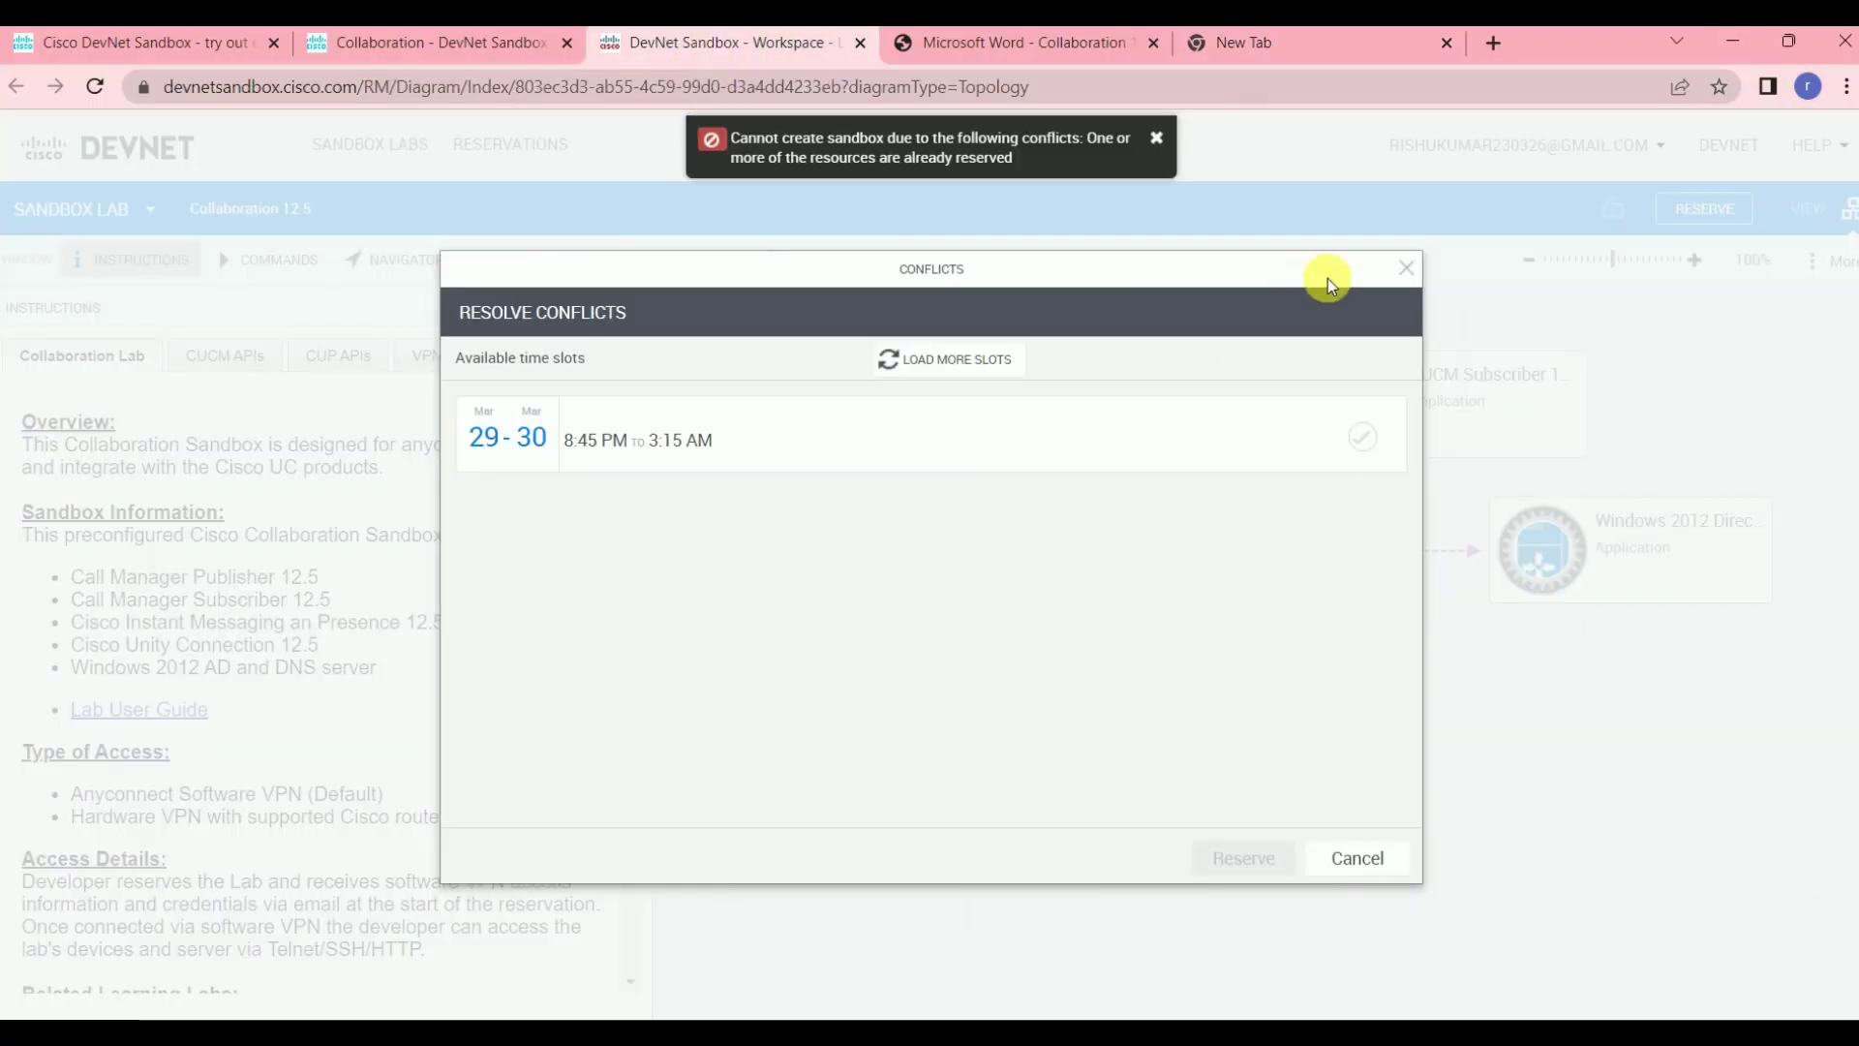
left_click(1356, 854)
left_click(1296, 756)
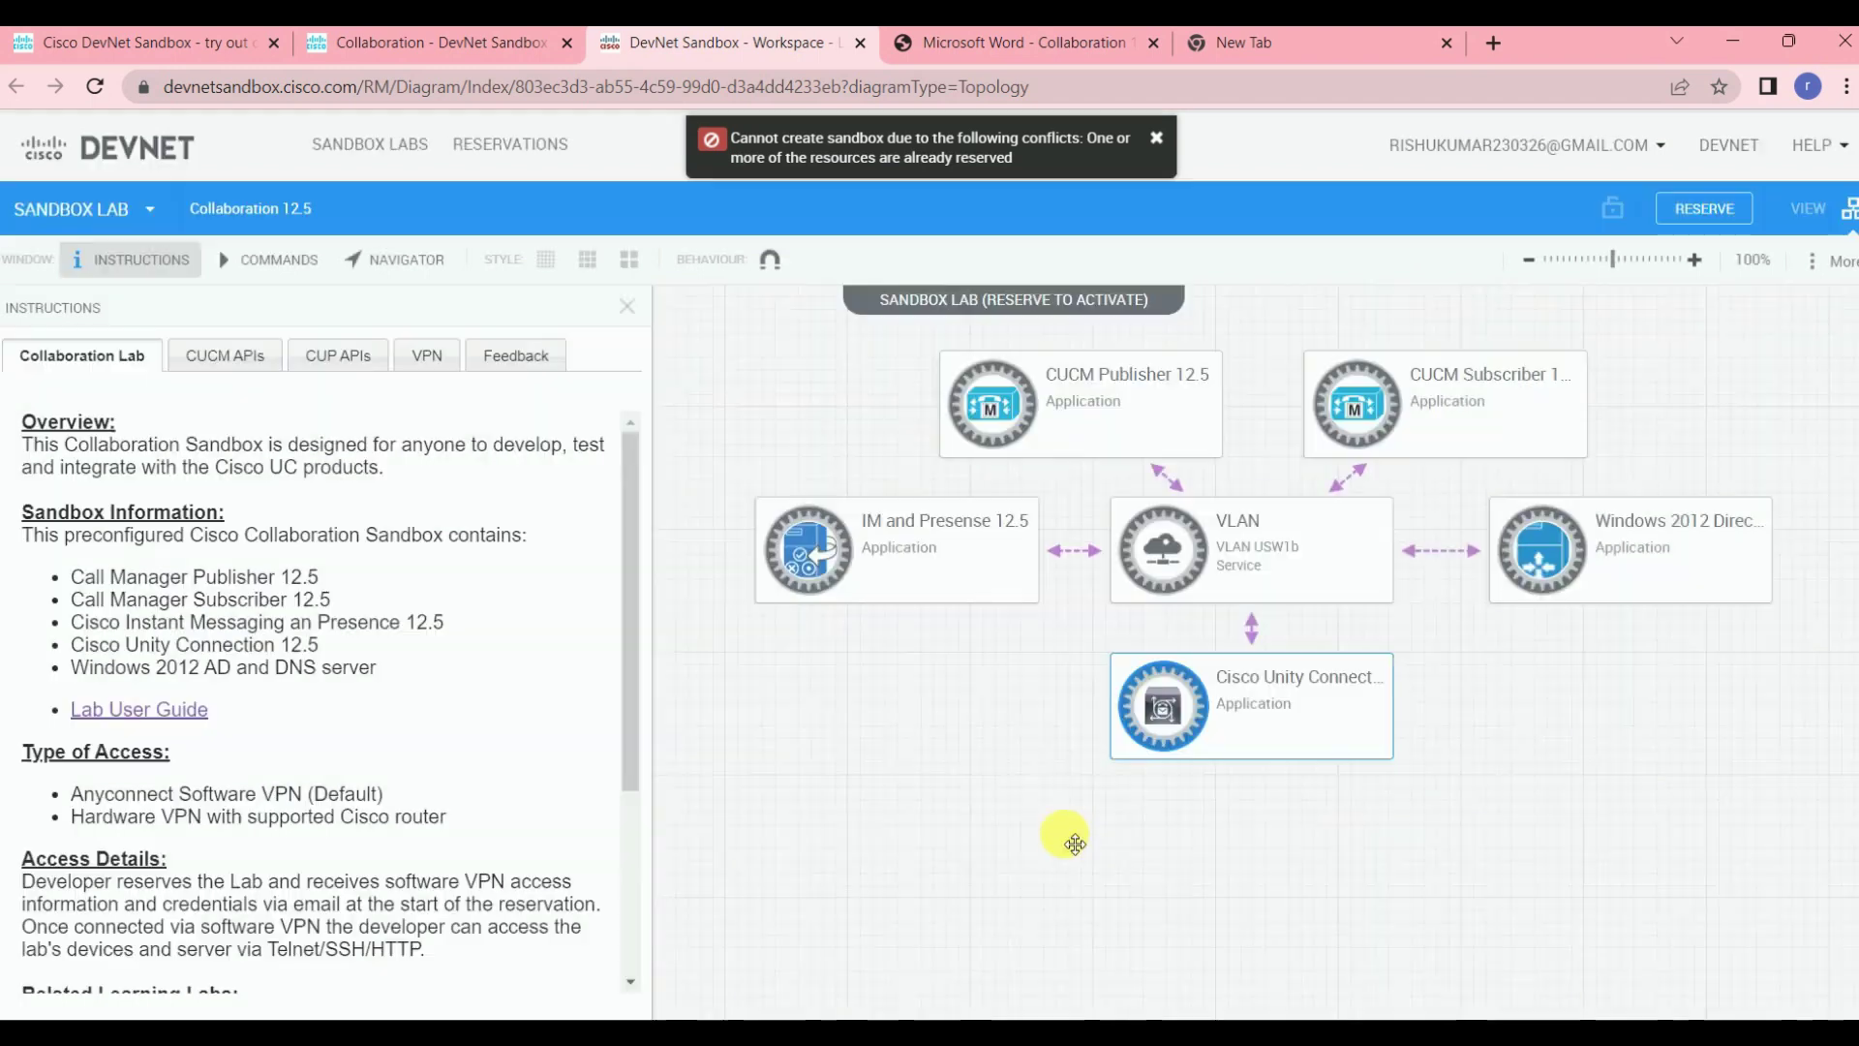
- Select the CUCM Publisher 12.5 node and open the Lab User Guide PDF
left_click(991, 399)
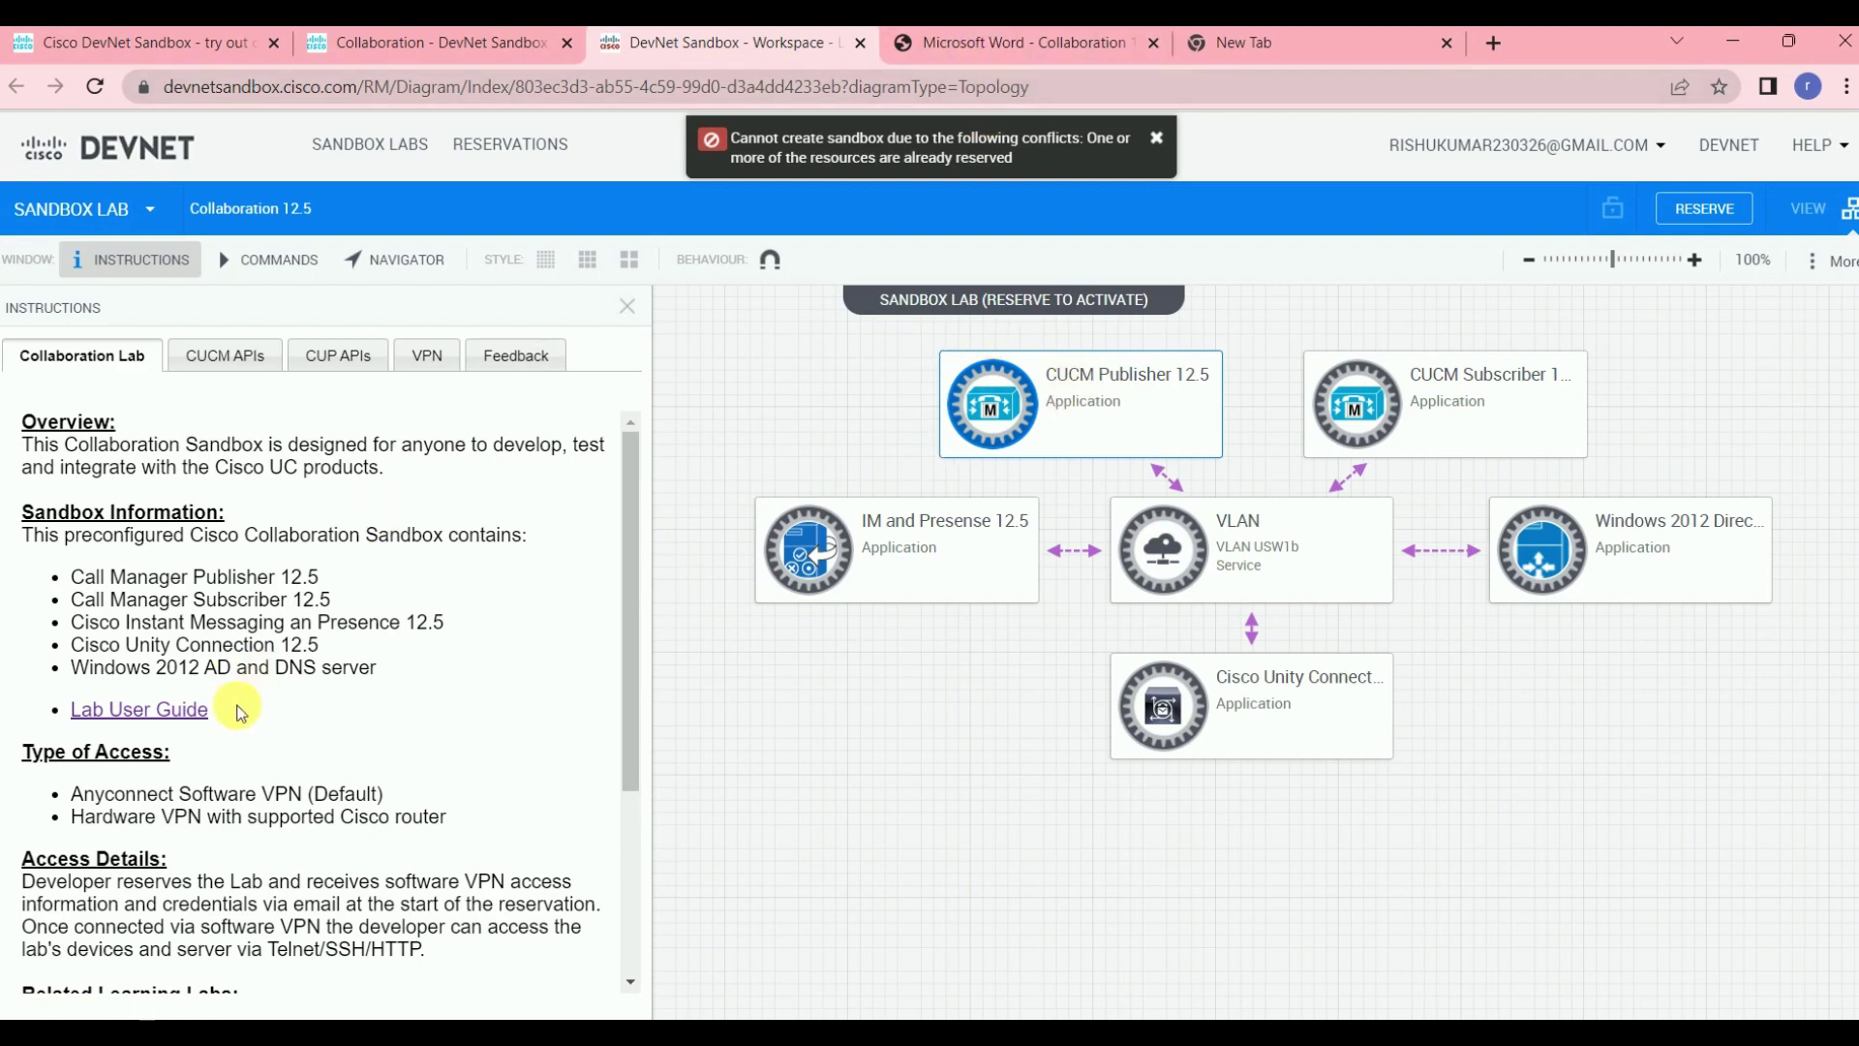
left_click_drag(240, 713, 70, 709)
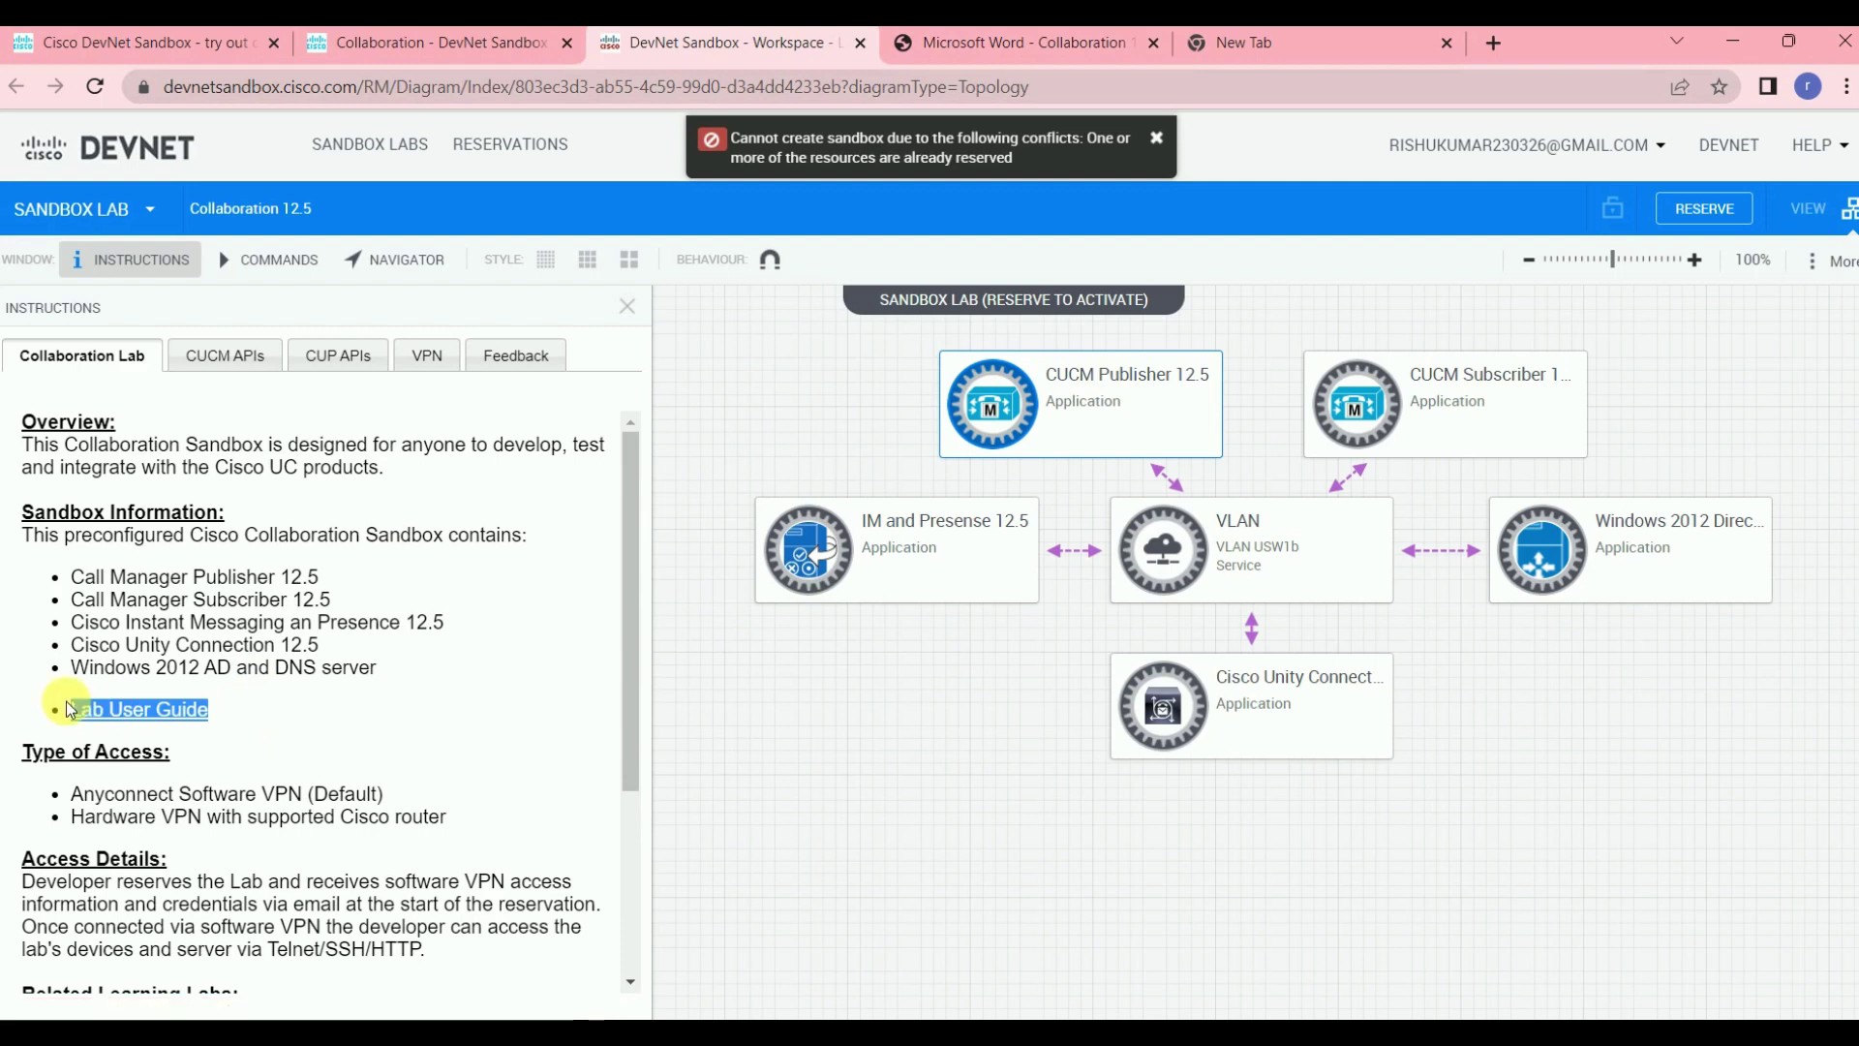
left_click(988, 43)
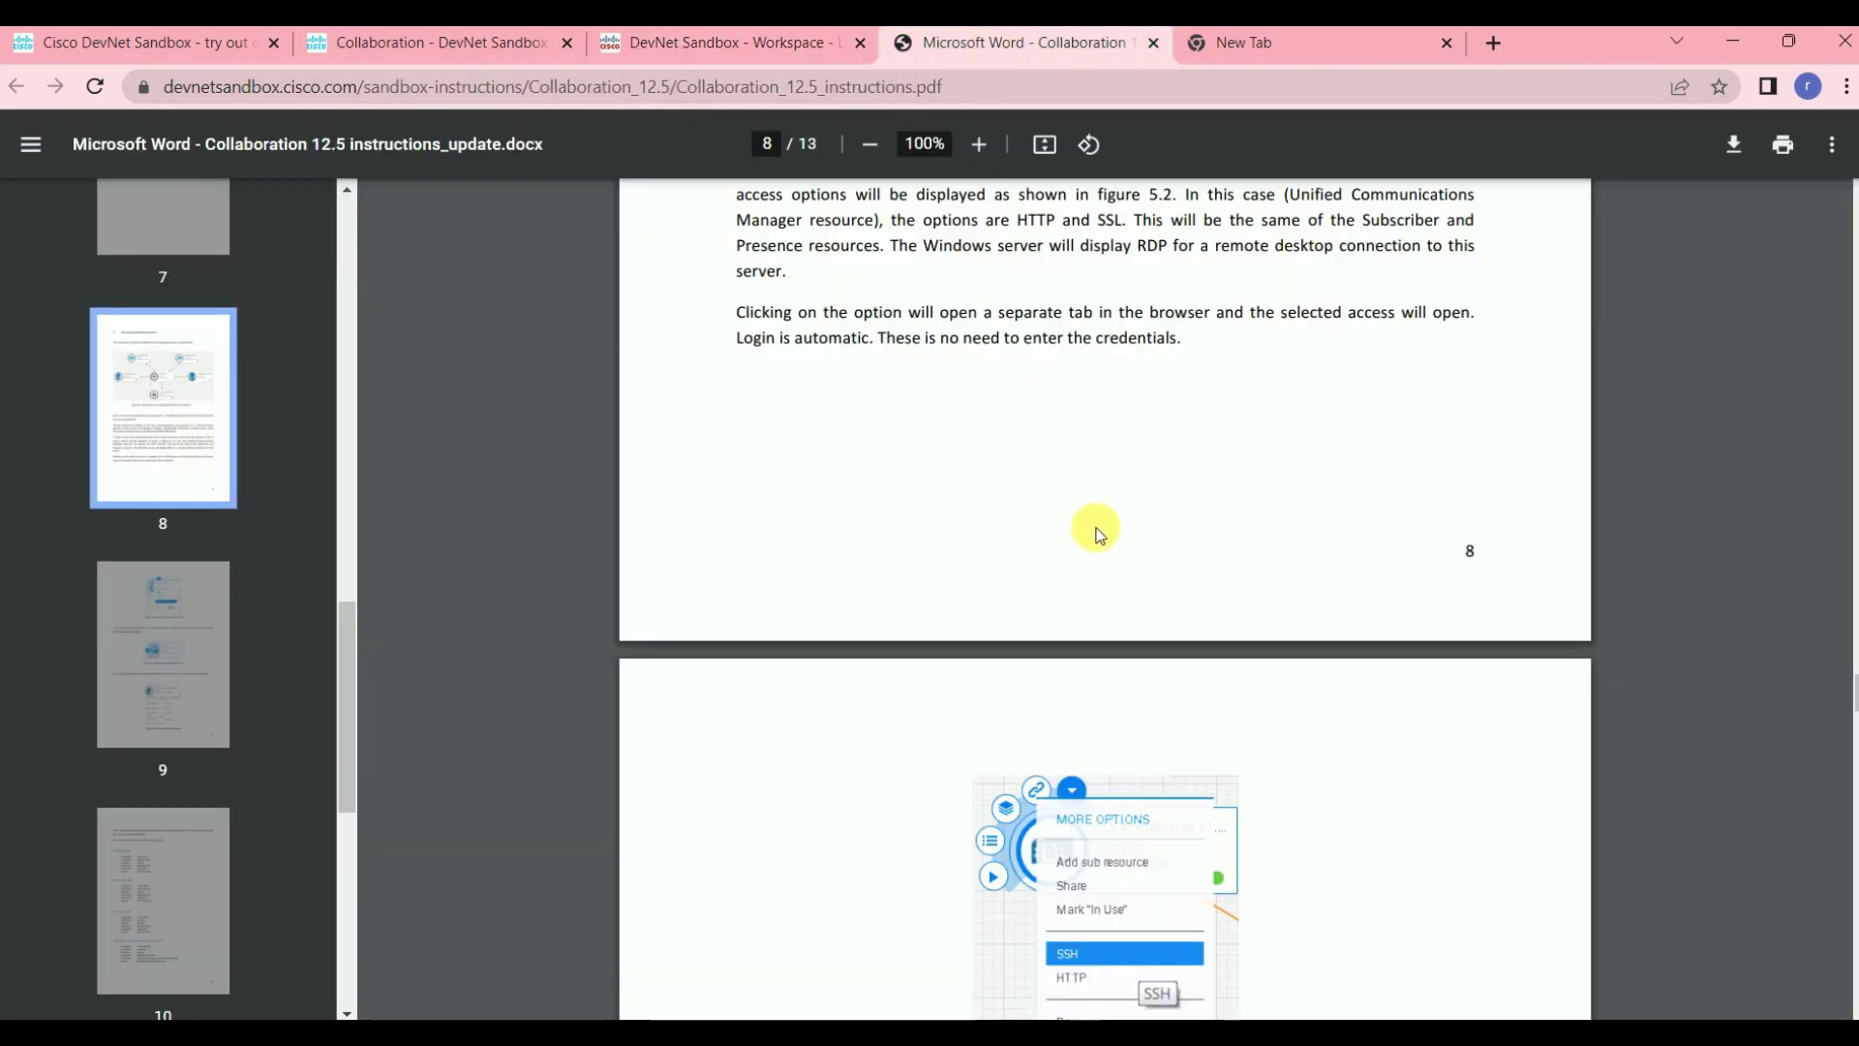
- Locate the CUCM publisher IP 10.10.20.1 and username on page 10, then go back to the workspace
scroll(1099, 534, "down", 17)
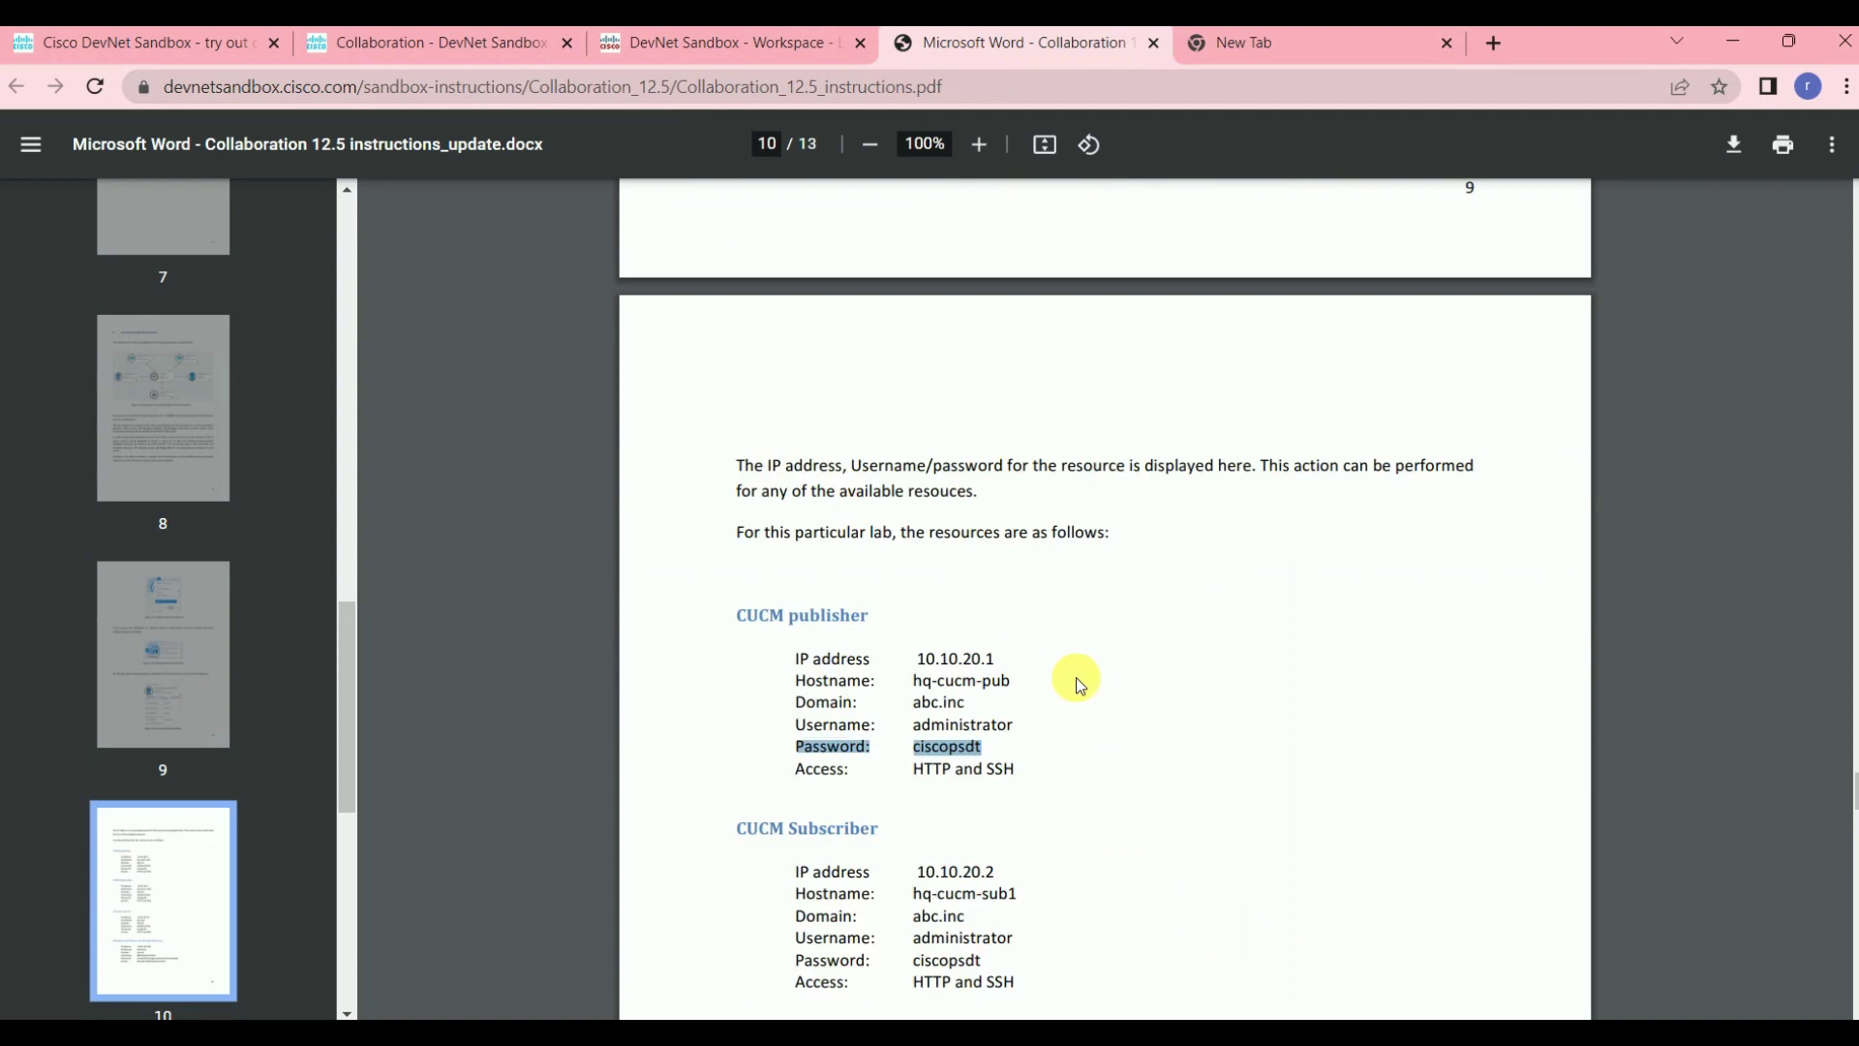
scroll(1075, 677, "down", 12)
scroll(1137, 618, "up", 6)
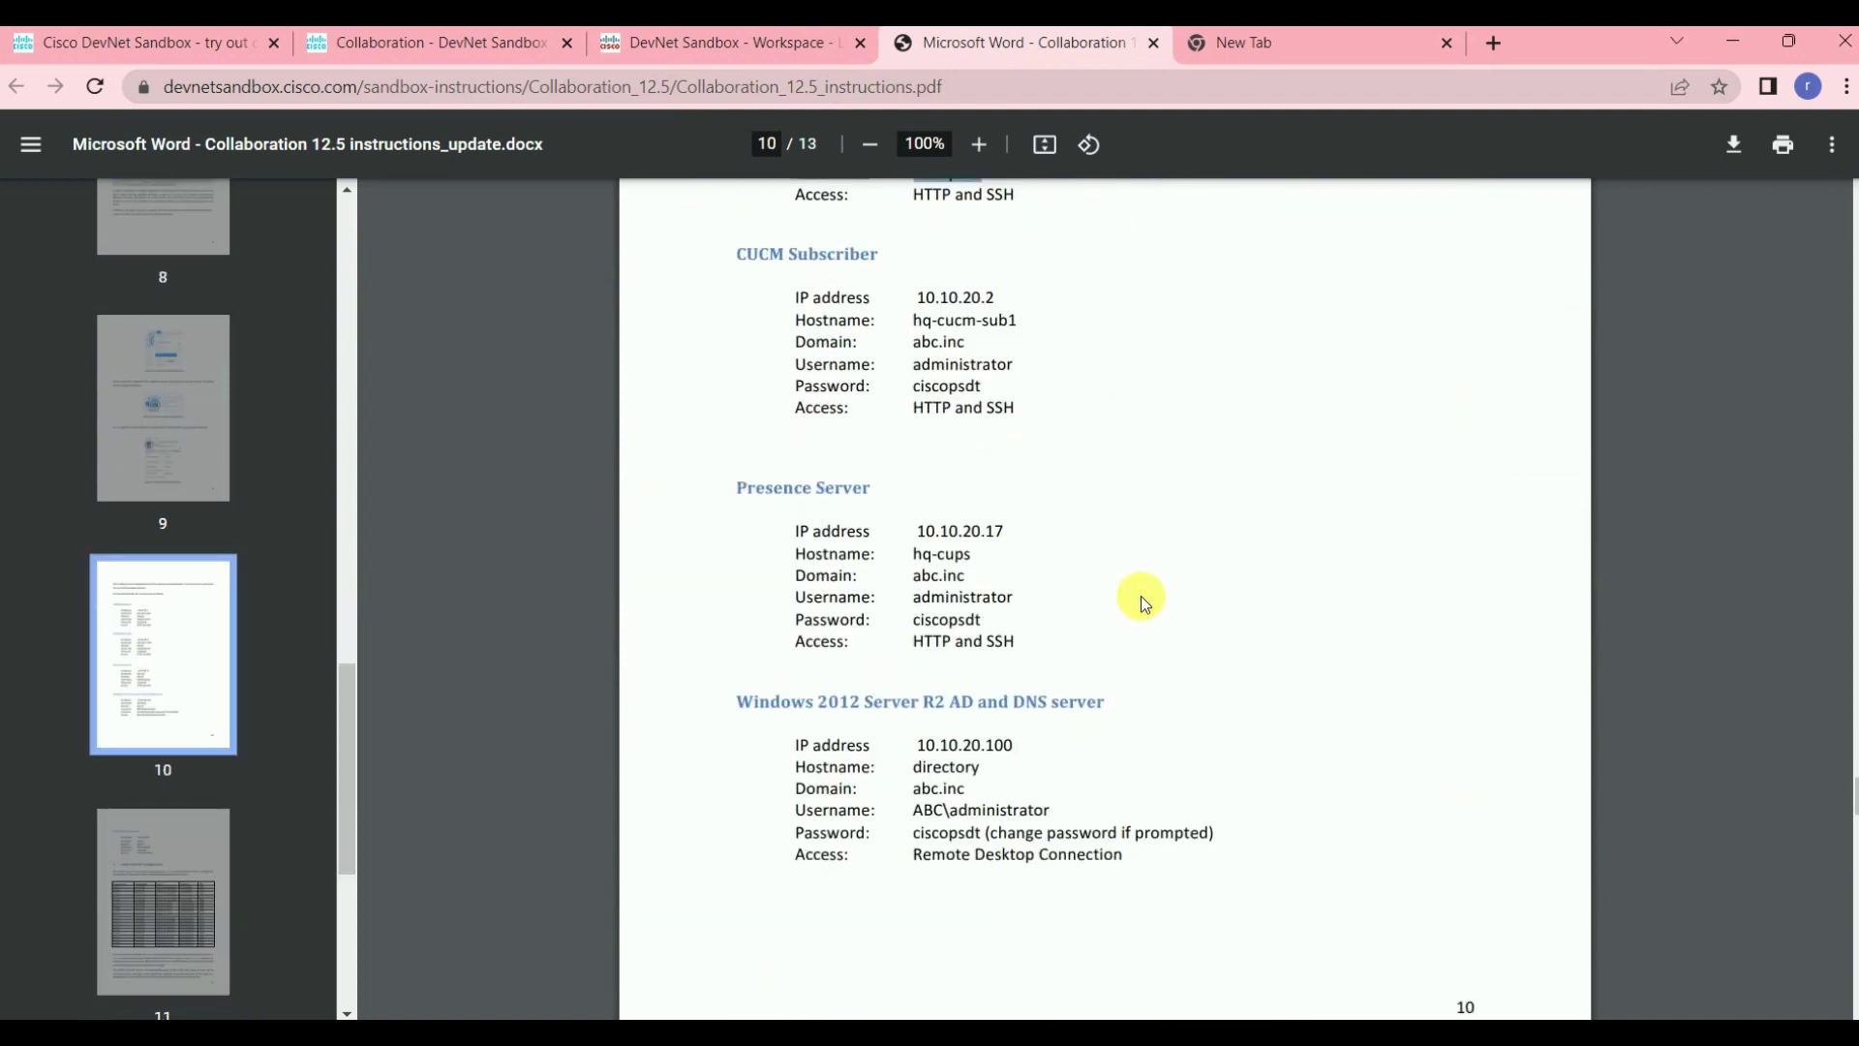
scroll(1140, 595, "up", 3)
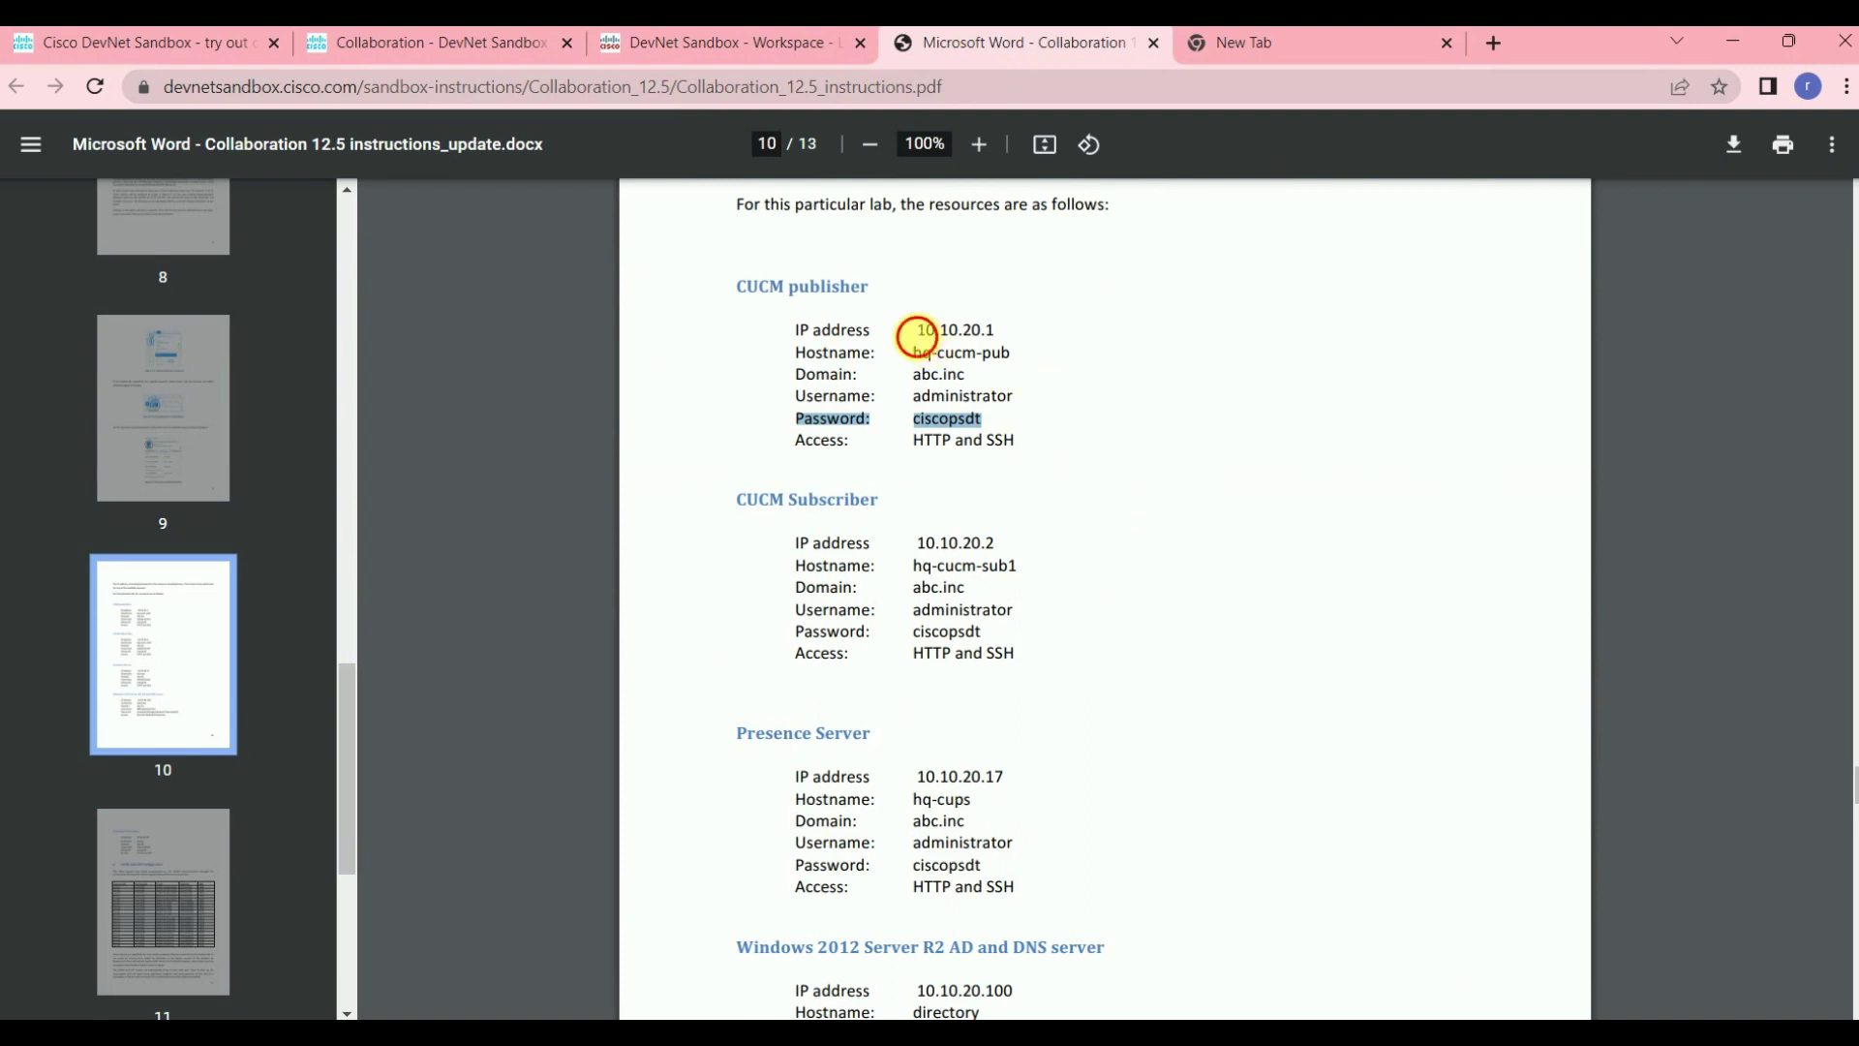
left_click_drag(917, 332, 1017, 338)
left_click_drag(914, 397, 983, 421)
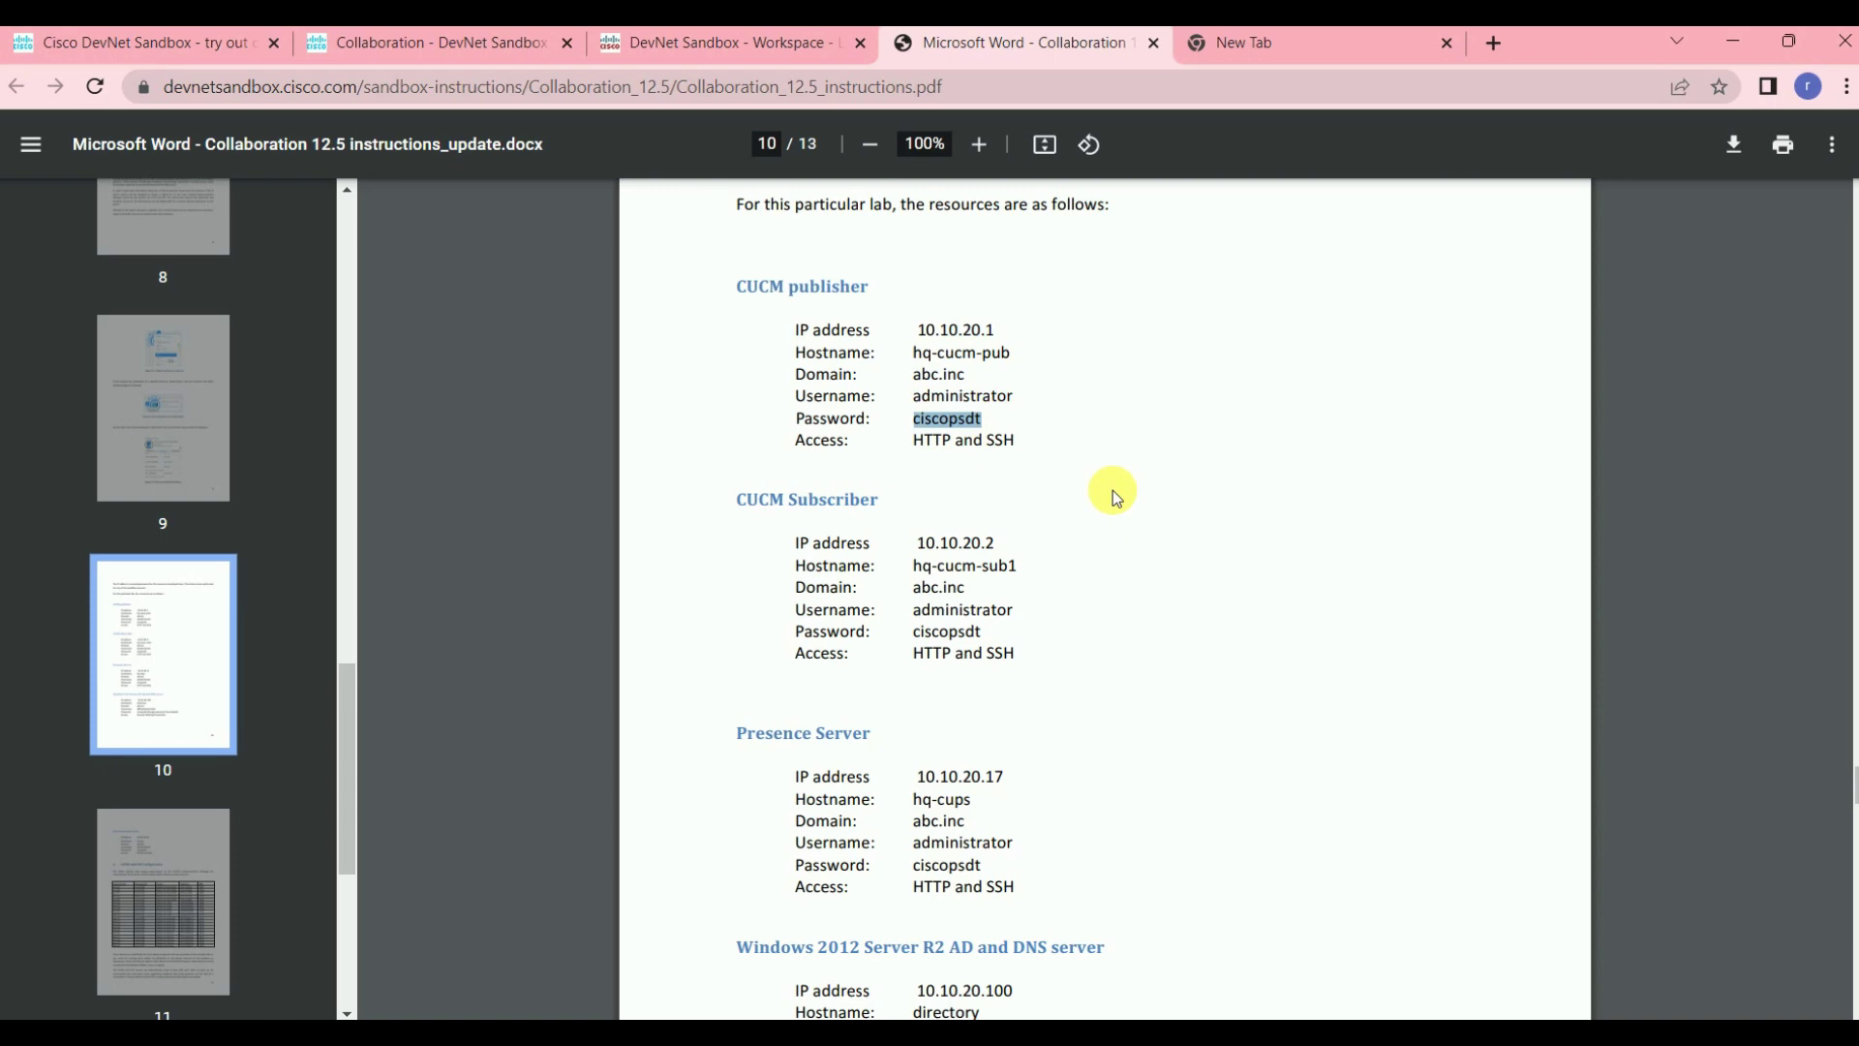
left_click(728, 50)
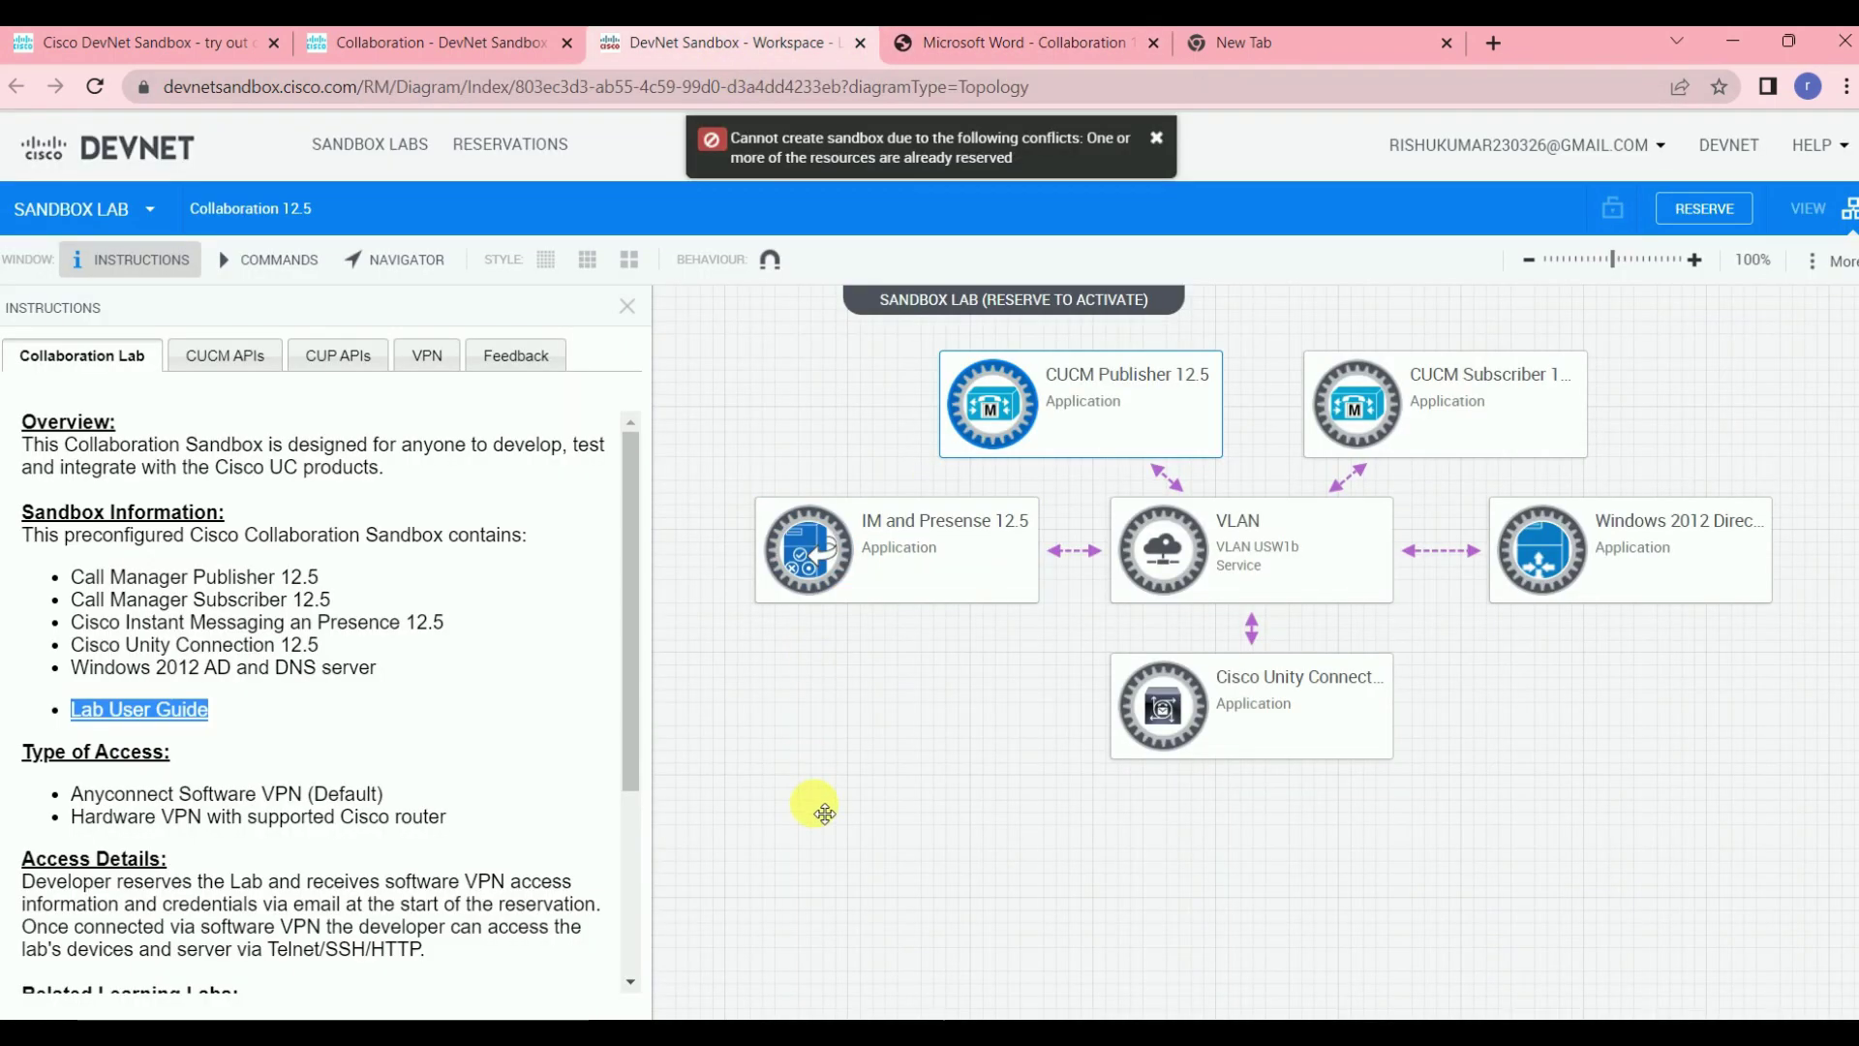